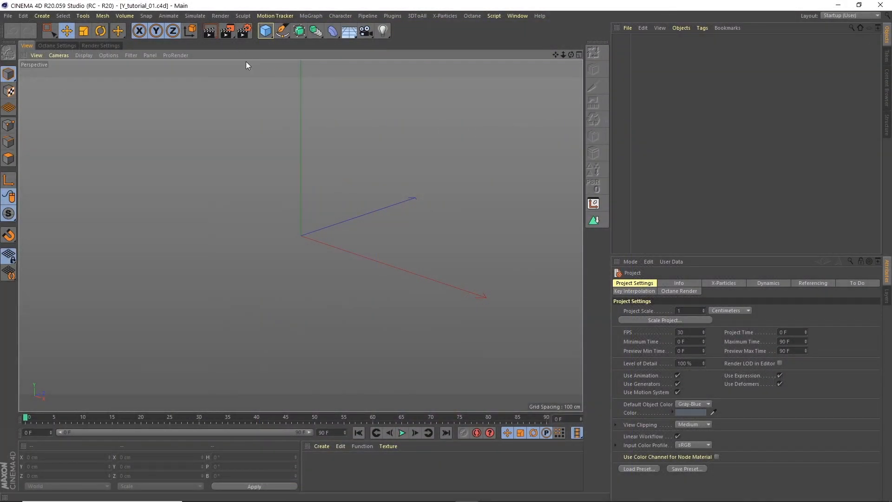
Set the render output to 1000 x 1250 pixels with a frame rate of 25.
{"action": "left_click", "coordinate": [245, 30]}
{"action": "left_click", "coordinate": [49, 75]}
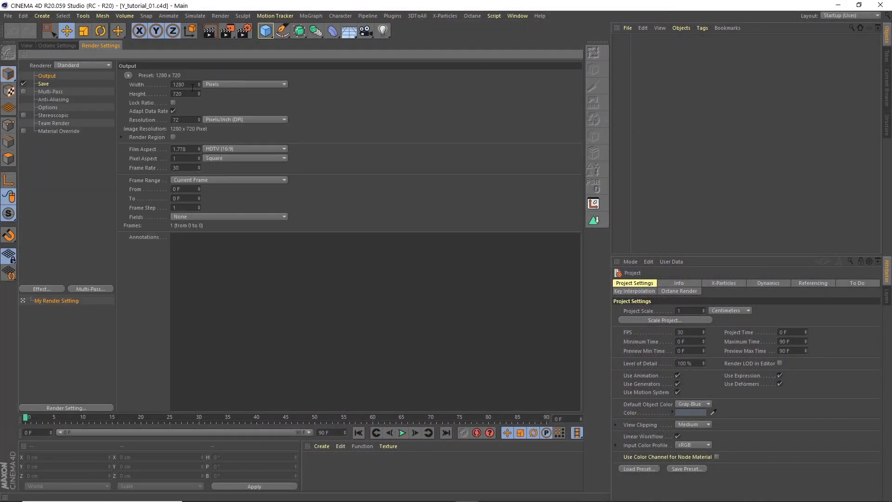
{"action": "type", "text": "1000"}
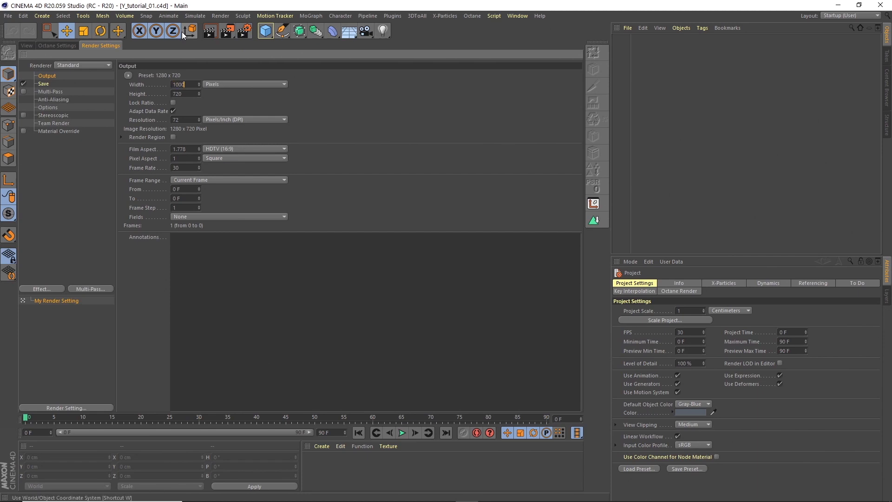
{"action": "key", "text": "Return"}
{"action": "key", "text": "Tab"}
{"action": "type", "text": "12"}
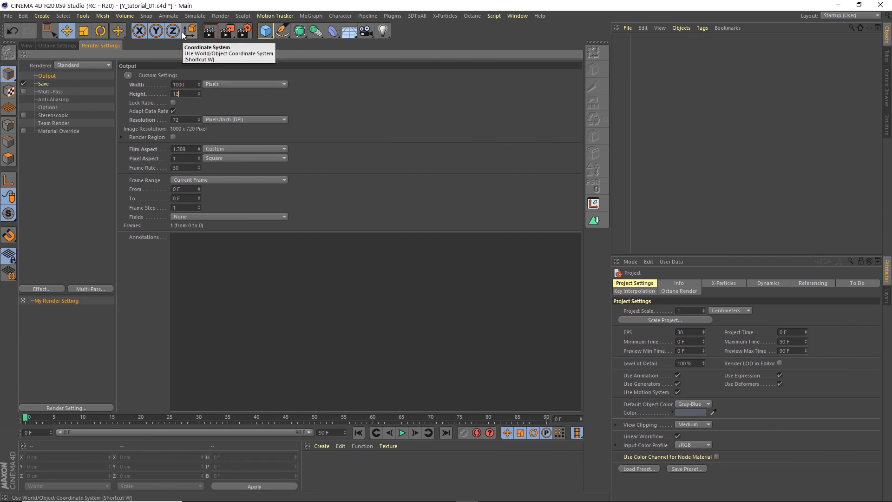
{"action": "type", "text": "50"}
{"action": "key", "text": "Return"}
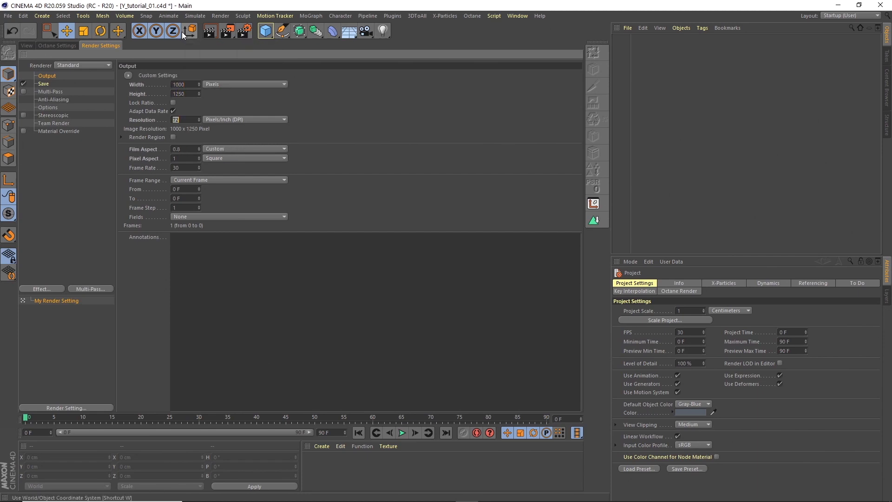
{"action": "double_click", "coordinate": [190, 168]}
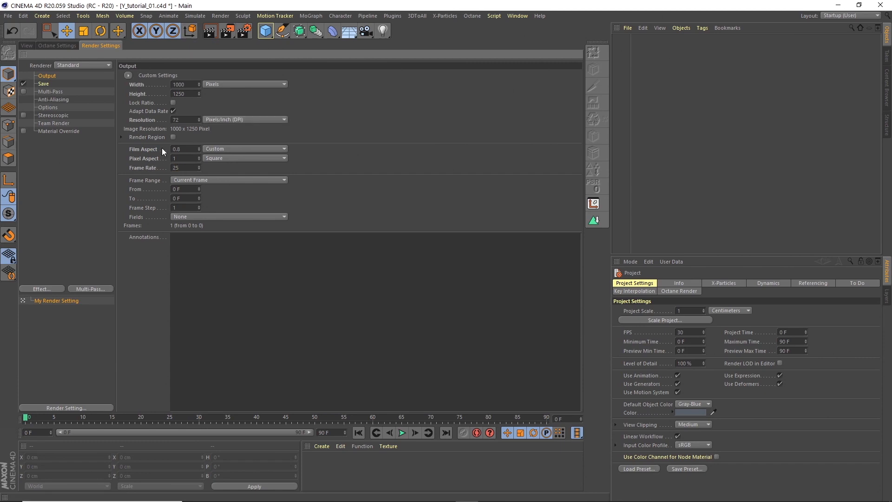
{"action": "left_click", "coordinate": [37, 44]}
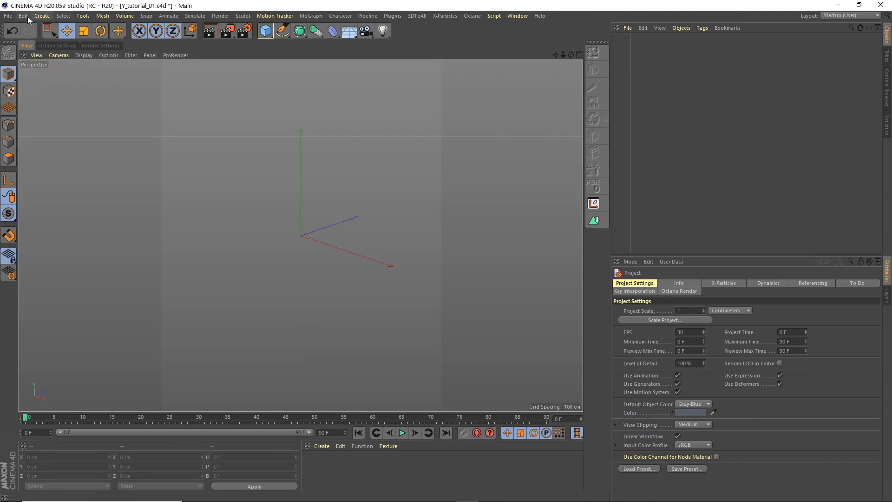
Set the project to 25 FPS, with both the maximum time and preview maximum time at 100 frames.
{"action": "left_click", "coordinate": [24, 17]}
{"action": "left_click", "coordinate": [46, 132]}
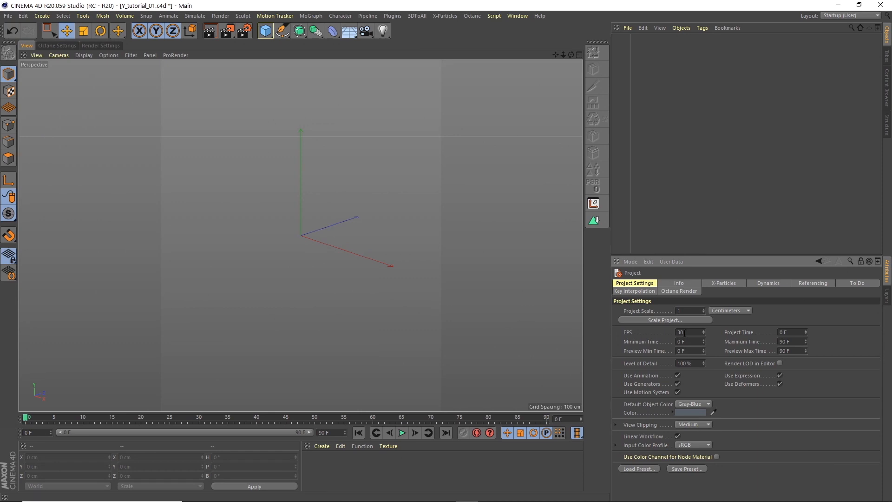
{"action": "type", "text": "25"}
{"action": "key", "text": "Tab"}
{"action": "key", "text": "Tab"}
{"action": "key", "text": "Tab"}
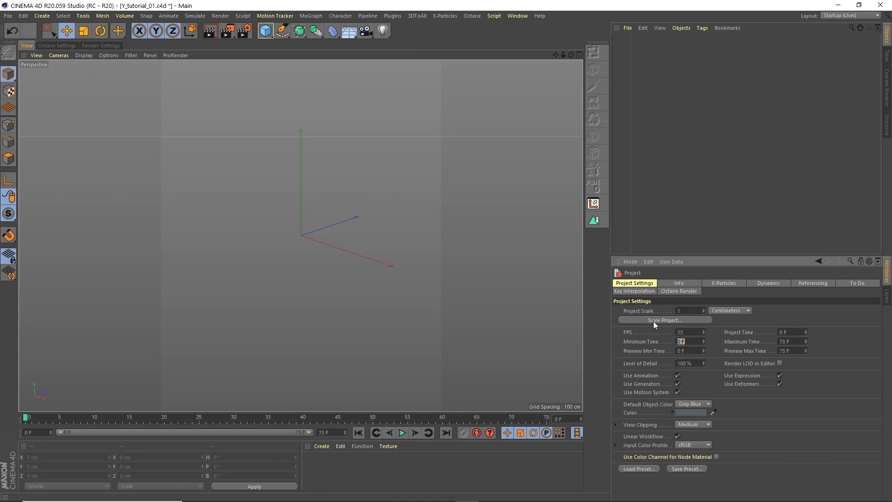
{"action": "type", "text": "100"}
{"action": "key", "text": "Tab"}
{"action": "key", "text": "Tab"}
{"action": "type", "text": "100"}
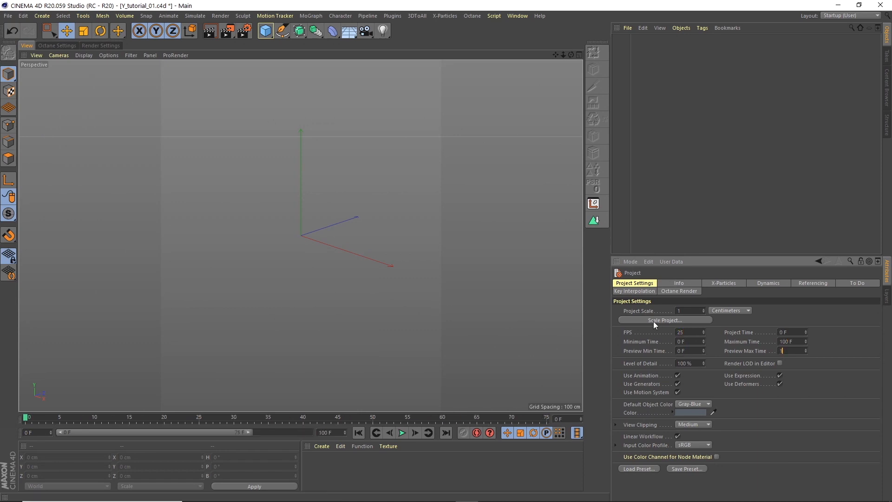
{"action": "key", "text": "Tab"}
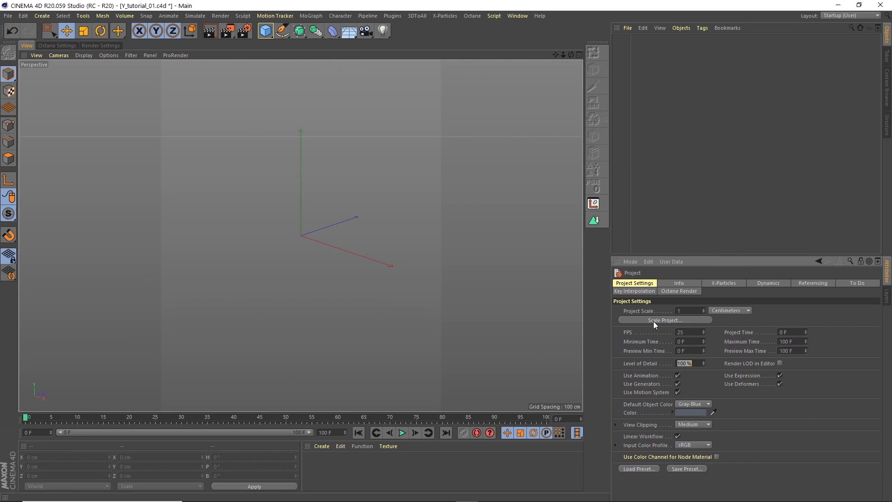
{"action": "left_click", "coordinate": [618, 128]}
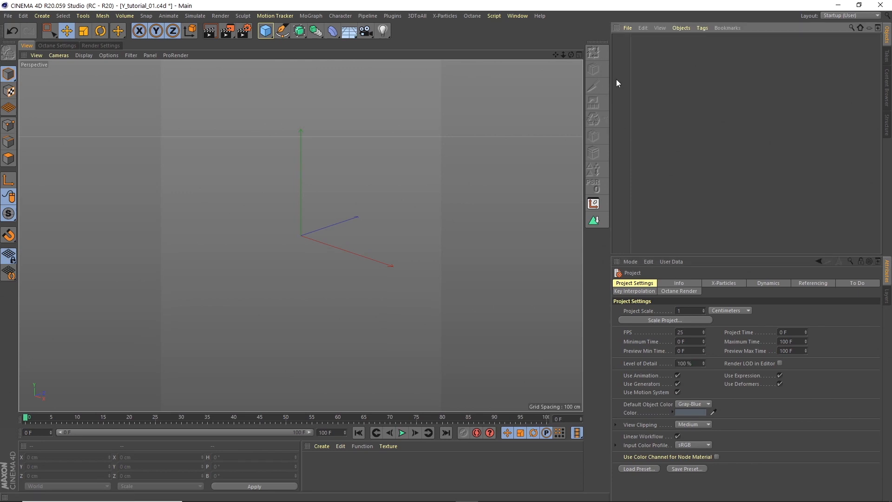
Add a cube and set its size to 25 cm in X, 150 cm in Y and 40 cm in Z.
{"action": "left_click_drag", "start_coordinate": [266, 31], "coordinate": [339, 49]}
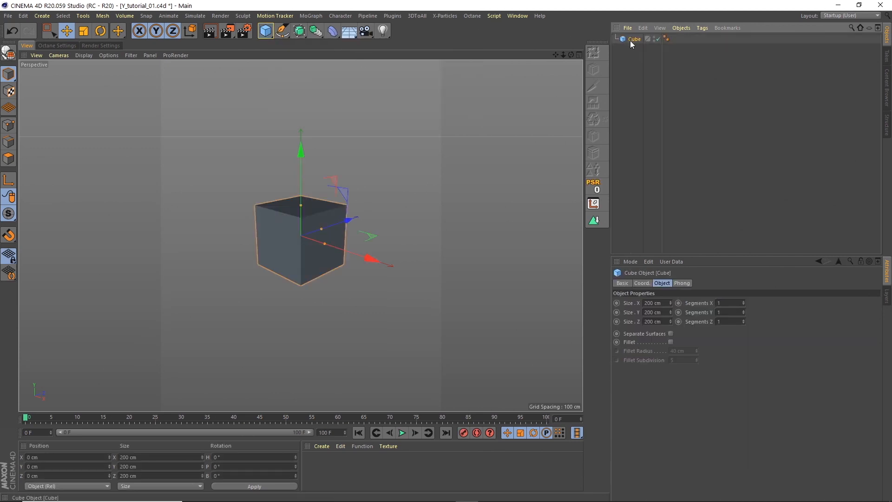
{"action": "left_click", "coordinate": [652, 302]}
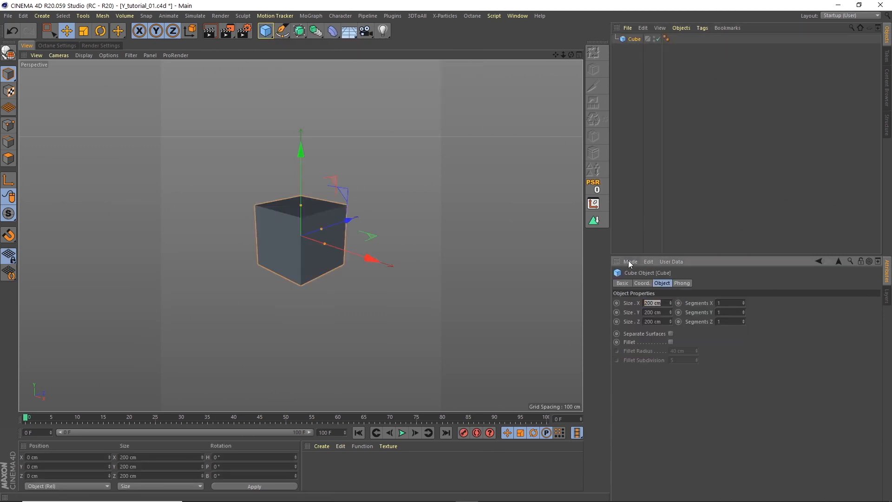
{"action": "type", "text": "25"}
{"action": "key", "text": "Tab"}
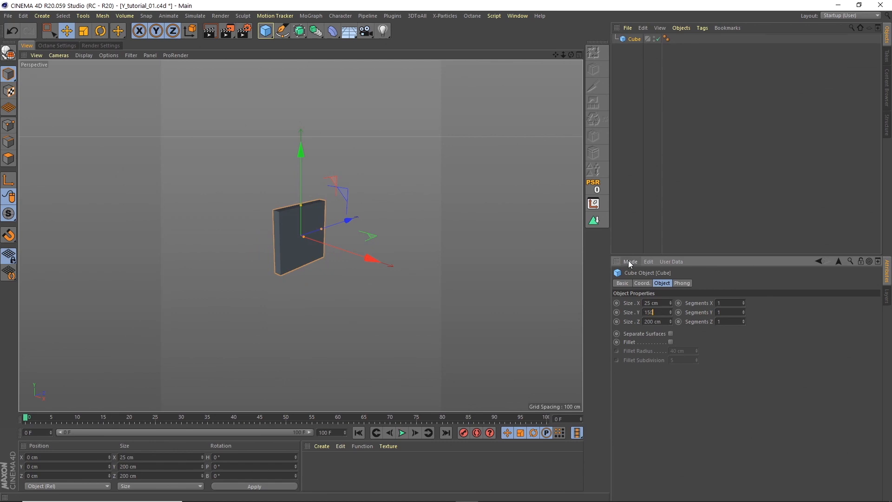
{"action": "type", "text": "150"}
{"action": "key", "text": "Tab"}
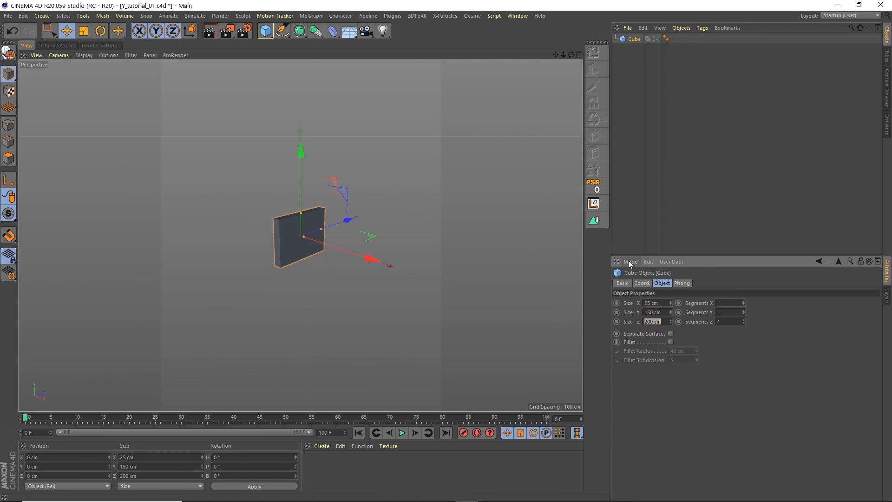
{"action": "type", "text": "40"}
{"action": "key", "text": "Return"}
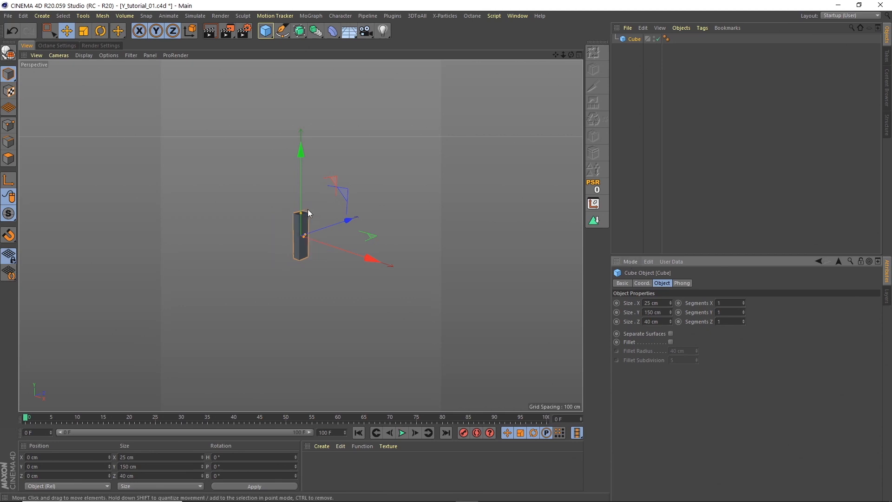
Give the cube 20 segments in Y and display the viewport with Gouraud Shading (Lines).
{"action": "scroll", "coordinate": [289, 223], "scroll_direction": "down", "scroll_amount": 10}
{"action": "scroll", "coordinate": [345, 215], "scroll_direction": "up", "scroll_amount": 10}
{"action": "mouse_move", "coordinate": [315, 210]}
{"action": "left_mouse_down", "text": "alt"}
{"action": "mouse_move", "coordinate": [310, 193]}
{"action": "mouse_move", "coordinate": [216, 185]}
{"action": "mouse_move", "coordinate": [311, 175]}
{"action": "mouse_move", "coordinate": [369, 208]}
{"action": "mouse_move", "coordinate": [428, 221]}
{"action": "mouse_move", "coordinate": [354, 217]}
{"action": "mouse_move", "coordinate": [337, 238]}
{"action": "mouse_move", "coordinate": [412, 238]}
{"action": "mouse_move", "coordinate": [363, 211]}
{"action": "mouse_move", "coordinate": [351, 221]}
{"action": "mouse_move", "coordinate": [350, 207]}
{"action": "mouse_move", "coordinate": [309, 210]}
{"action": "left_mouse_up", "text": "alt"}
{"action": "scroll", "coordinate": [314, 178], "scroll_direction": "up", "scroll_amount": 3}
{"action": "scroll", "coordinate": [309, 209], "scroll_direction": "up", "scroll_amount": 3}
{"action": "middle_click_drag", "start_coordinate": [311, 205], "coordinate": [326, 196], "text": "alt"}
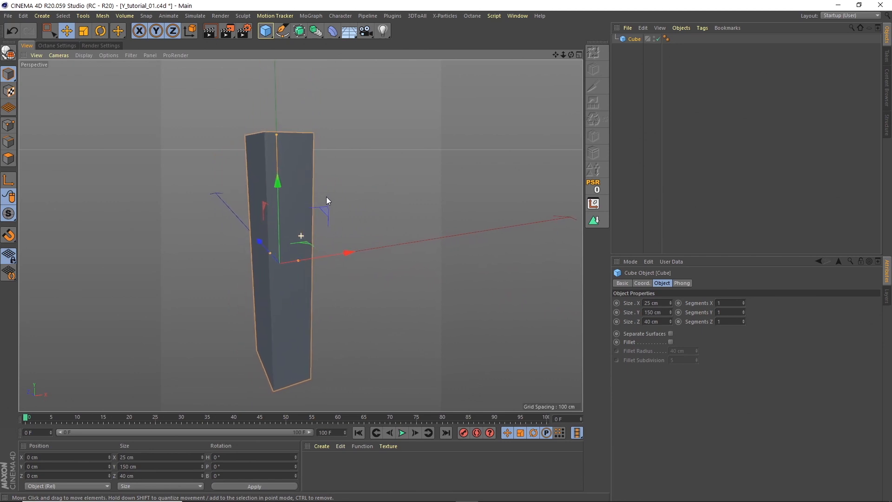
{"action": "left_click_drag", "start_coordinate": [726, 312], "coordinate": [711, 306]}
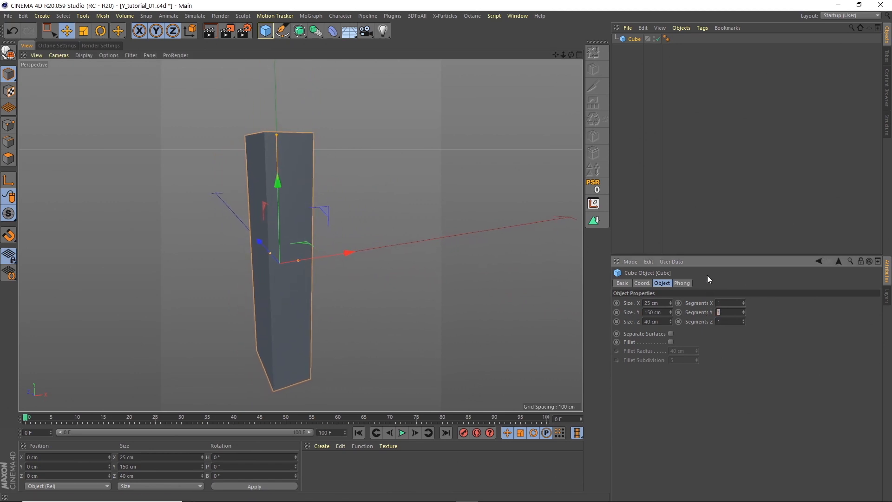
{"action": "type", "text": "20"}
{"action": "left_click", "coordinate": [86, 56]}
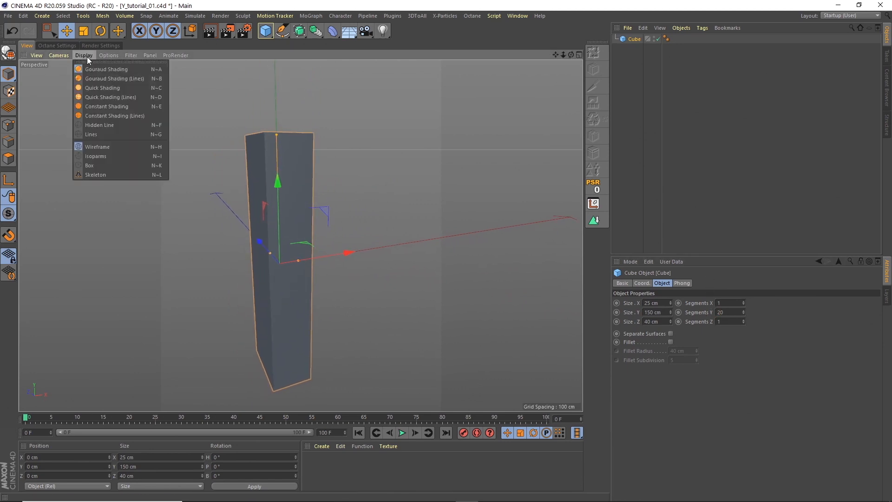
{"action": "left_click", "coordinate": [102, 79]}
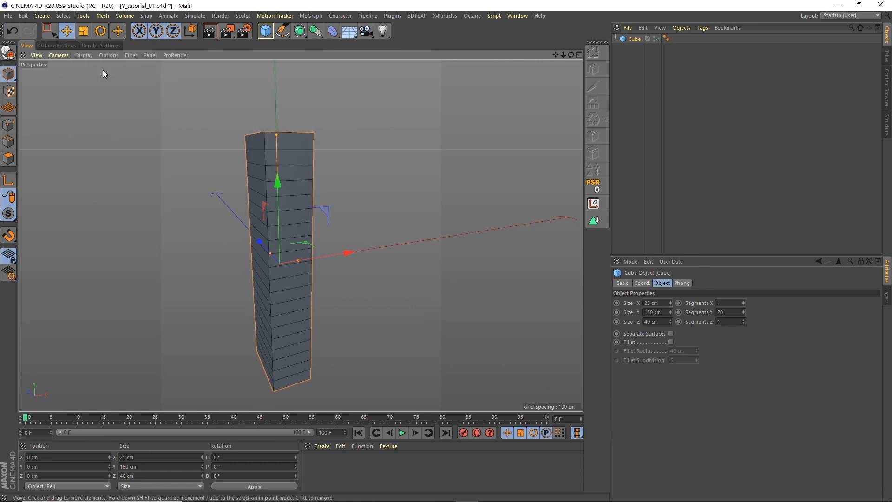
Make the cube editable and switch to polygon mode.
{"action": "left_click_drag", "start_coordinate": [420, 123], "coordinate": [281, 195], "text": "alt"}
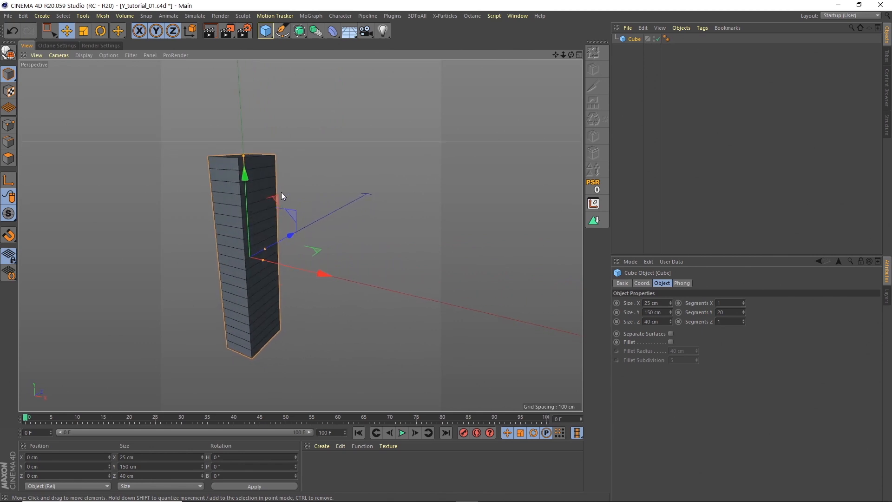
{"action": "left_click", "coordinate": [8, 52]}
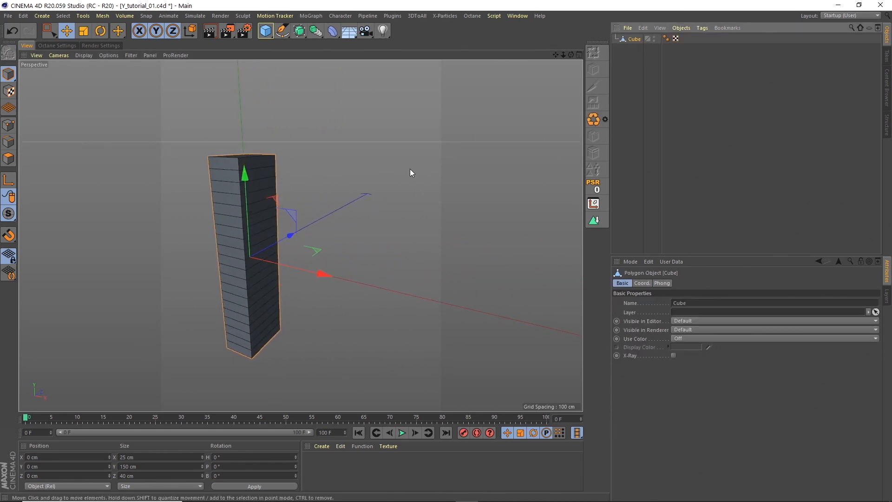
{"action": "left_click", "coordinate": [9, 158]}
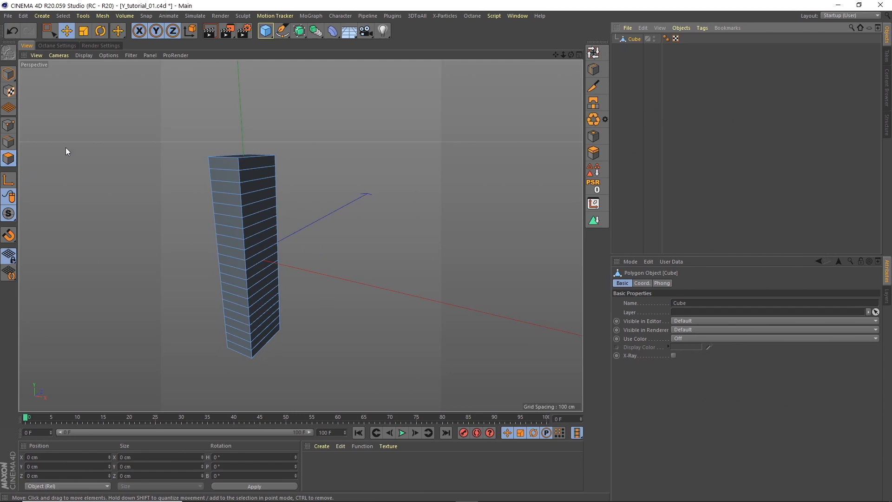
Select every second polygon down the cube's 40 cm wide +X side, starting with the topmost one.
{"action": "left_click", "coordinate": [261, 163]}
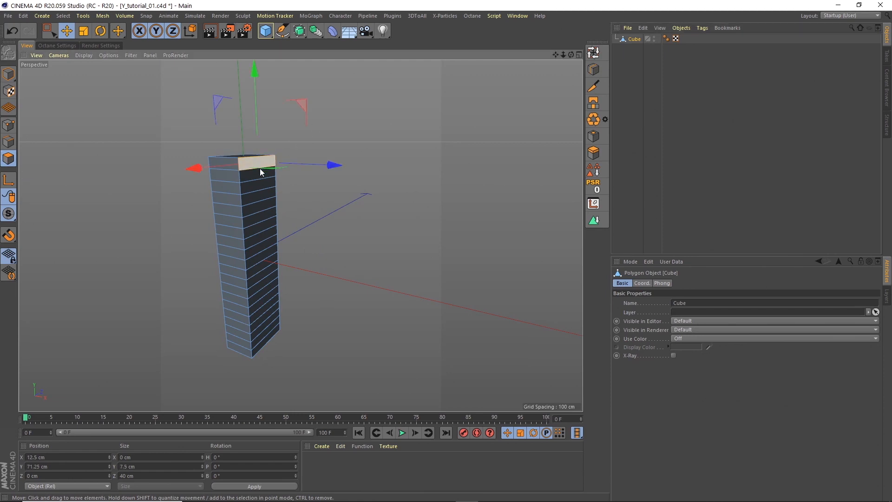
{"action": "left_click", "coordinate": [255, 184], "text": "shift"}
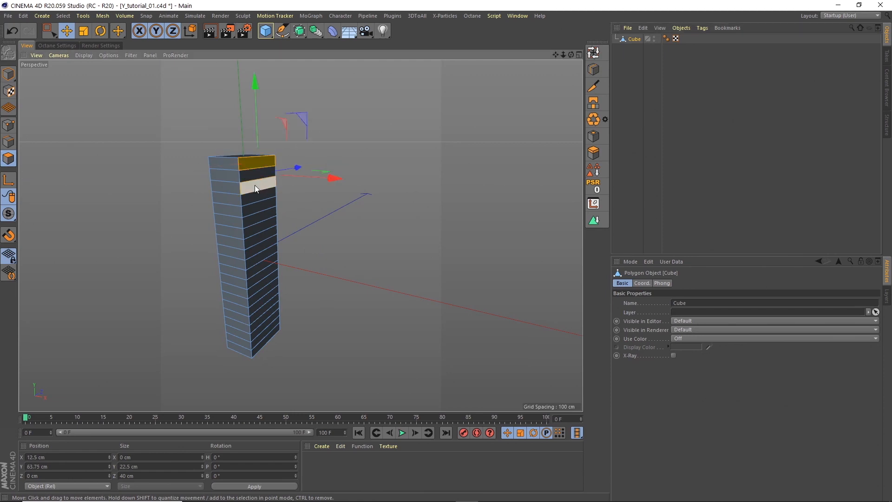
{"action": "left_click", "coordinate": [259, 208], "text": "shift"}
{"action": "left_click", "coordinate": [262, 226], "text": "shift"}
{"action": "left_click", "coordinate": [262, 244], "text": "shift"}
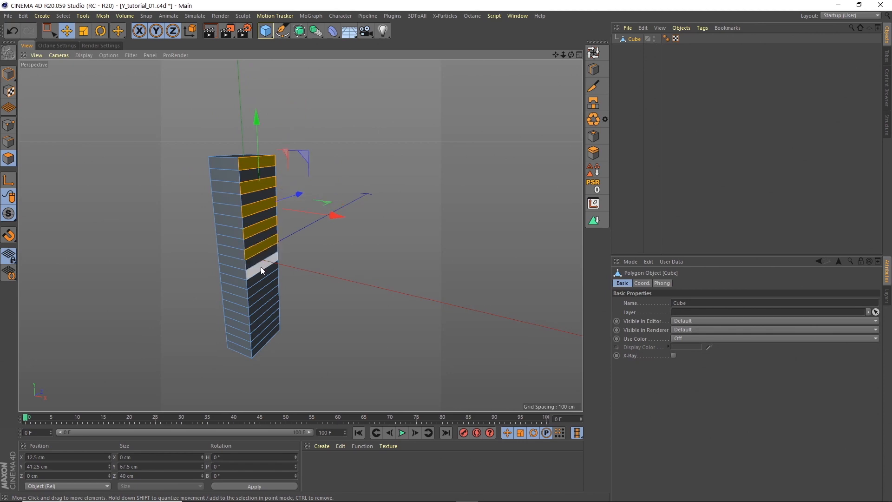
{"action": "left_click", "coordinate": [261, 267], "text": "shift"}
{"action": "left_click", "coordinate": [260, 287], "text": "shift"}
{"action": "left_click", "coordinate": [262, 305], "text": "shift"}
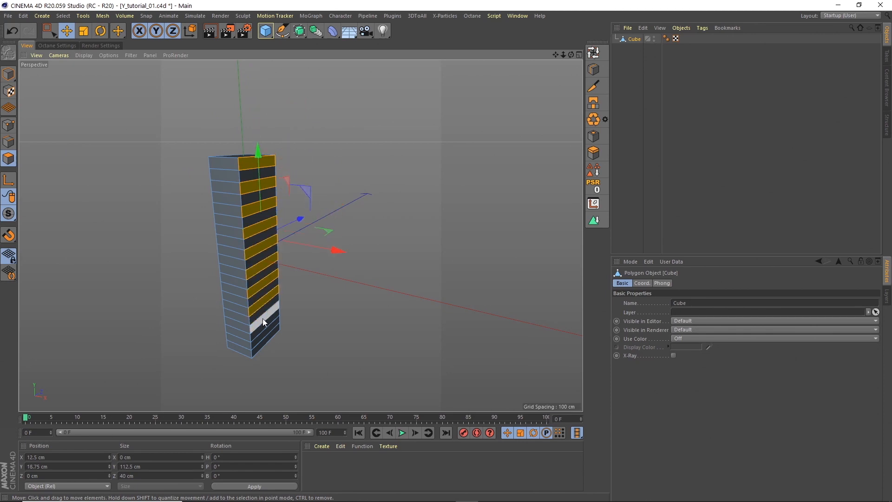
{"action": "left_click", "coordinate": [263, 318], "text": "shift"}
{"action": "left_click", "coordinate": [265, 334], "text": "shift"}
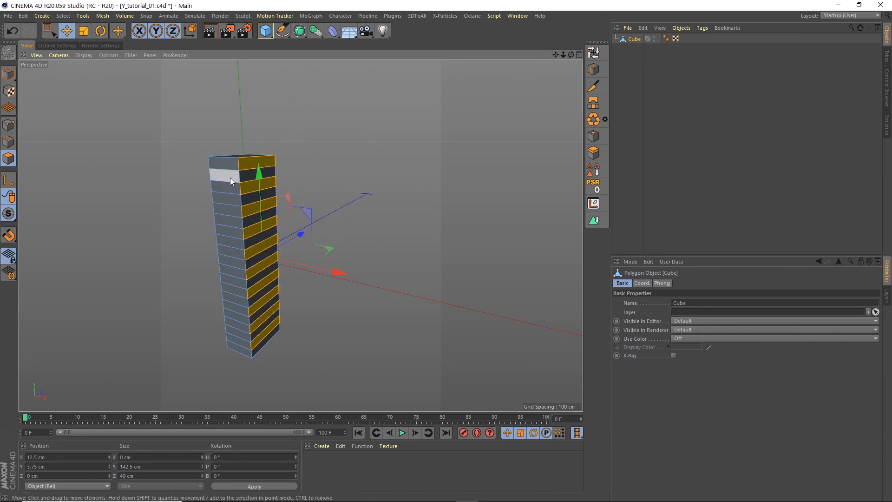
Extrude the selected alternating polygons with an offset of 7.5 cm.
{"action": "scroll", "coordinate": [230, 177], "scroll_direction": "up", "scroll_amount": 5}
{"action": "scroll", "coordinate": [283, 118], "scroll_direction": "up", "scroll_amount": 3}
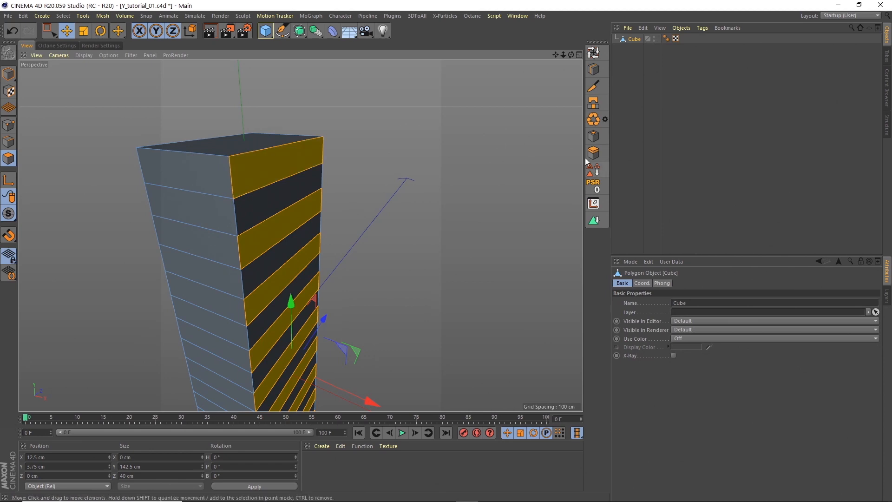
{"action": "left_click", "coordinate": [590, 154]}
{"action": "left_click_drag", "start_coordinate": [401, 159], "coordinate": [715, 139]}
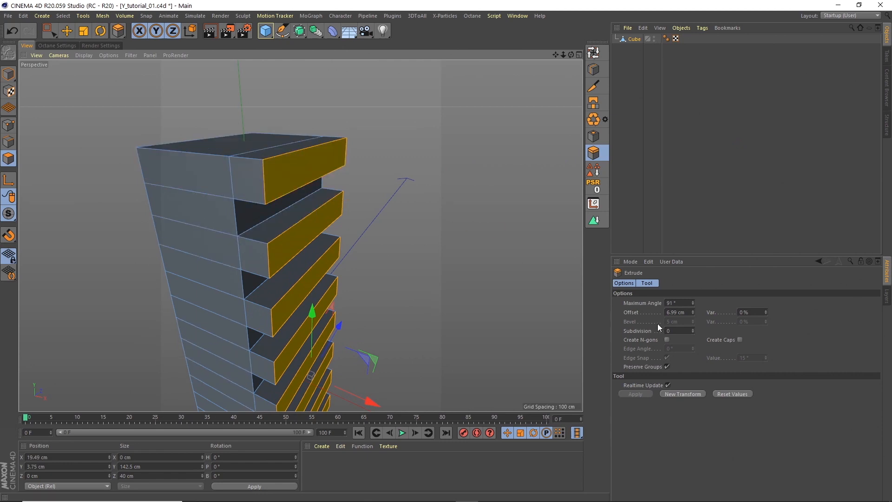
{"action": "left_click", "coordinate": [684, 311]}
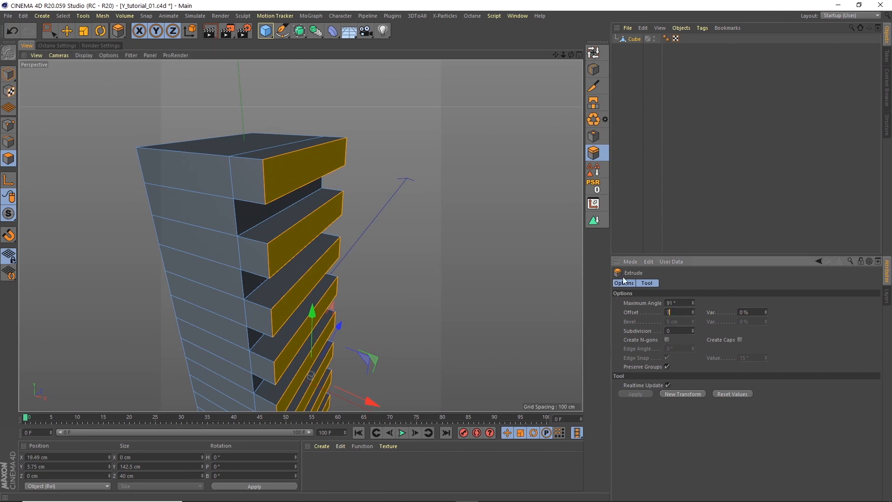
{"action": "key", "text": "Return"}
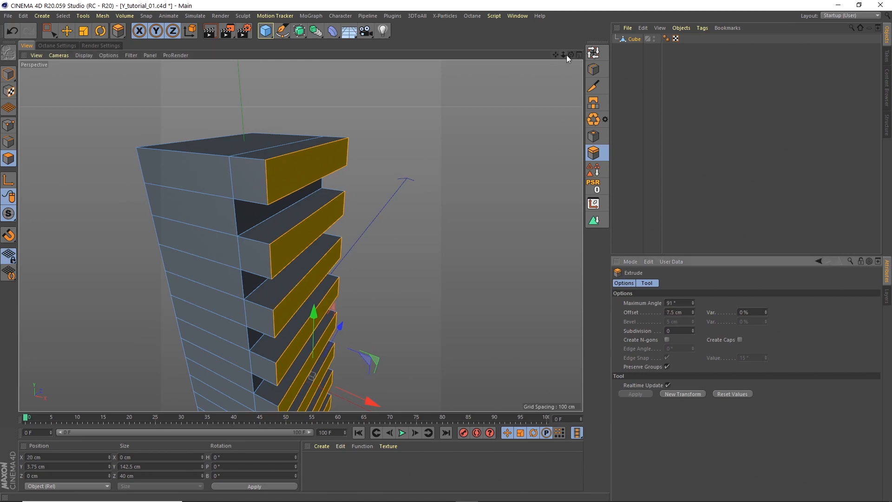
Leave polygon editing and return to Model mode with the whole extruded block active.
{"action": "left_click_drag", "start_coordinate": [570, 54], "coordinate": [521, 91]}
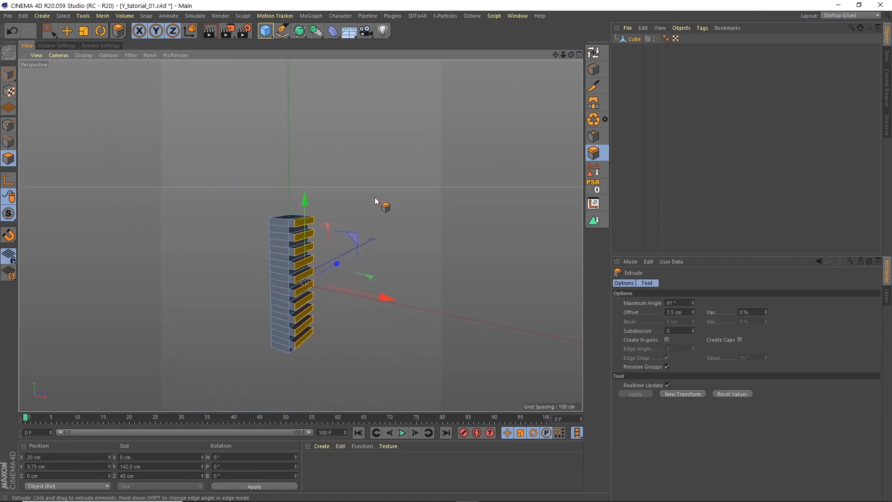
{"action": "middle_click_drag", "start_coordinate": [327, 219], "coordinate": [342, 168], "text": "alt"}
{"action": "right_click_drag", "start_coordinate": [342, 168], "coordinate": [354, 160], "text": "alt"}
{"action": "left_click_drag", "start_coordinate": [354, 160], "coordinate": [339, 214], "text": "alt"}
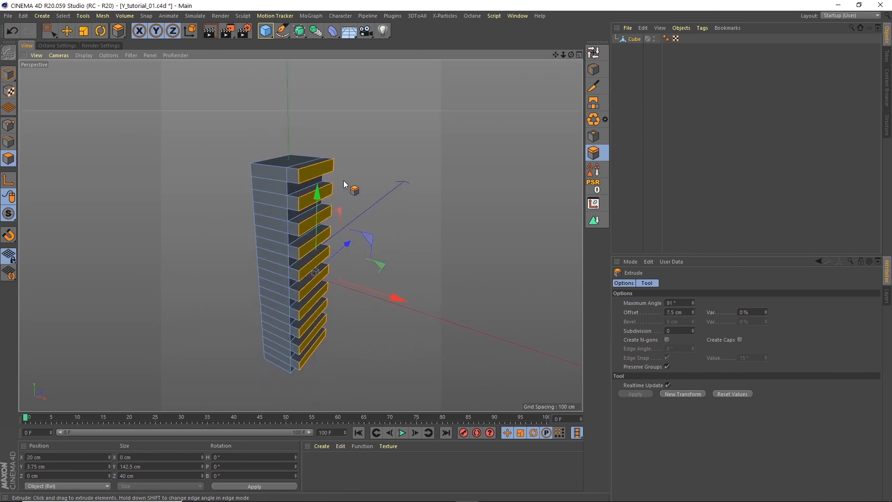
{"action": "middle_click_drag", "start_coordinate": [344, 181], "coordinate": [345, 161], "text": "alt"}
{"action": "left_click", "coordinate": [9, 74]}
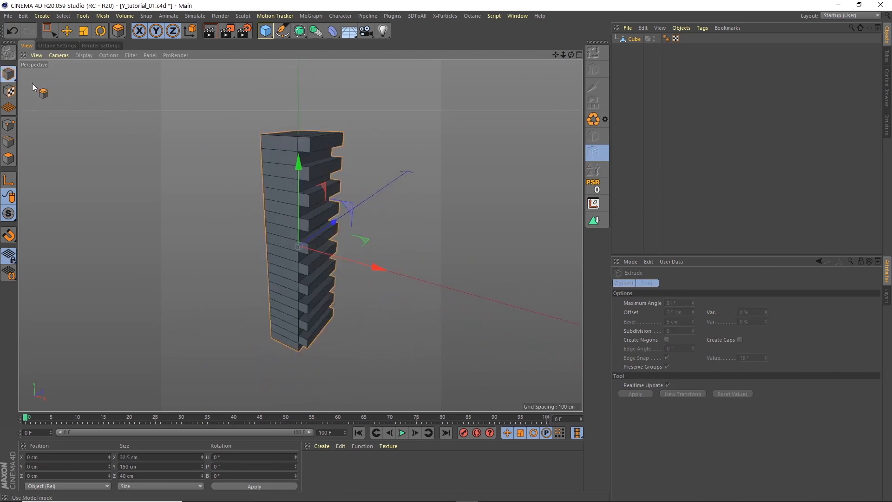
Place the Cube inside a new Cloth Surface generator.
{"action": "left_click", "coordinate": [69, 32]}
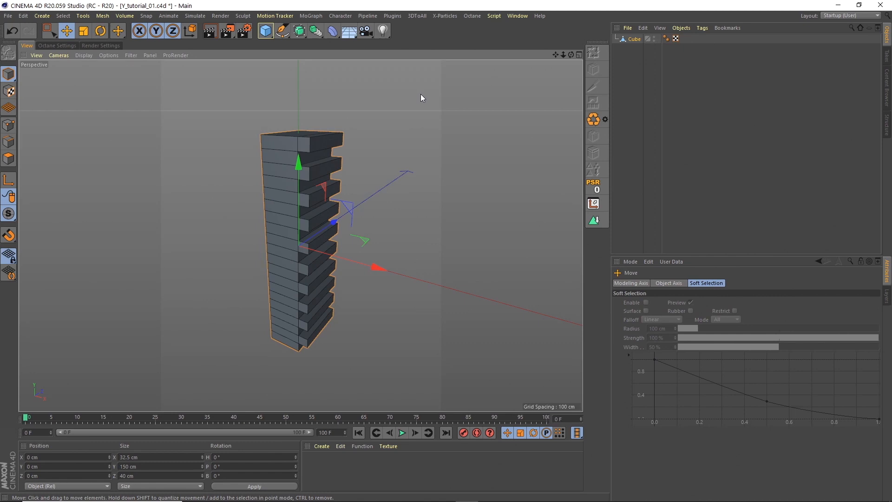
{"action": "left_click", "coordinate": [633, 40]}
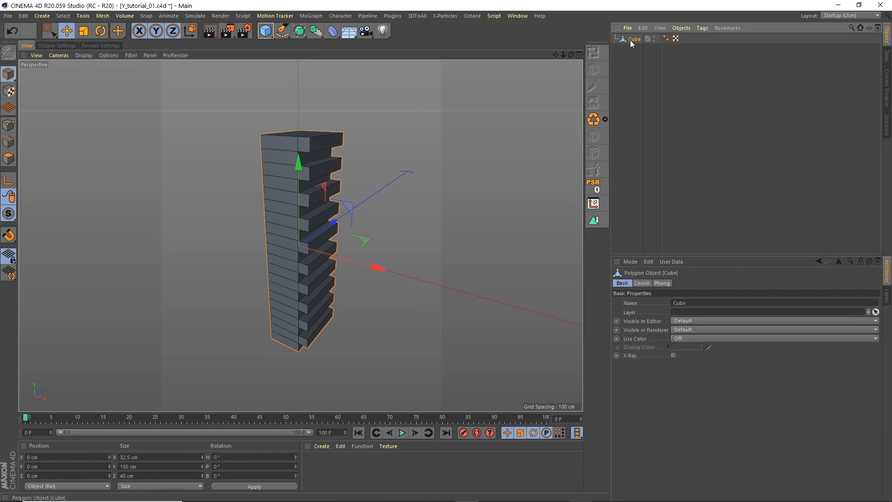
{"action": "left_click", "coordinate": [195, 16]}
{"action": "mouse_move", "coordinate": [216, 30]}
{"action": "left_click", "coordinate": [263, 33]}
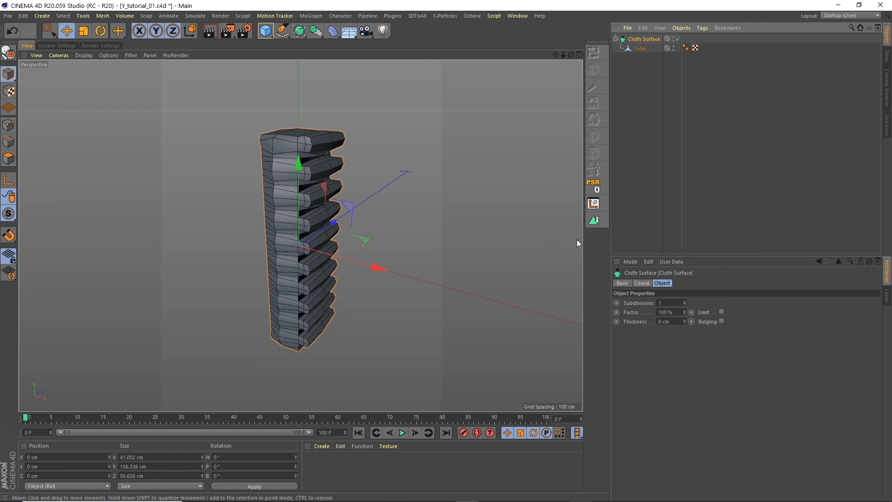
Enable Bulging on the Cloth Surface and set its subdivisions to 2.
{"action": "left_click", "coordinate": [722, 321]}
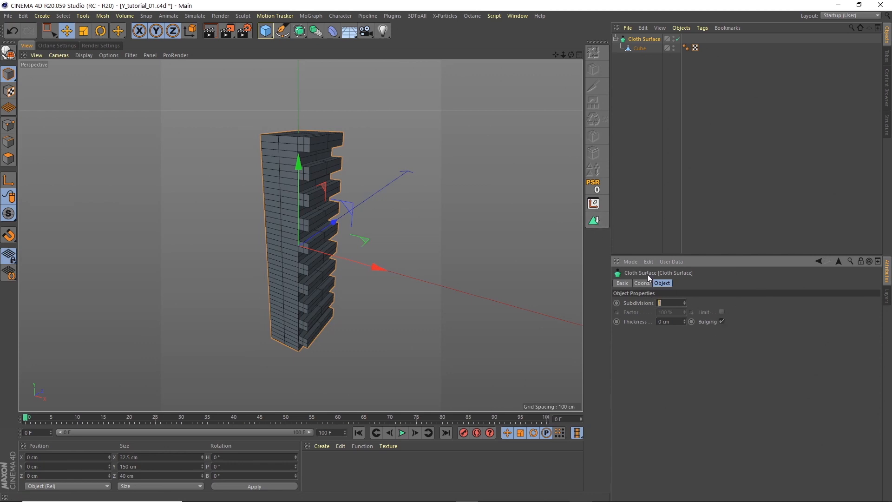
{"action": "type", "text": "2"}
{"action": "key", "text": "Return"}
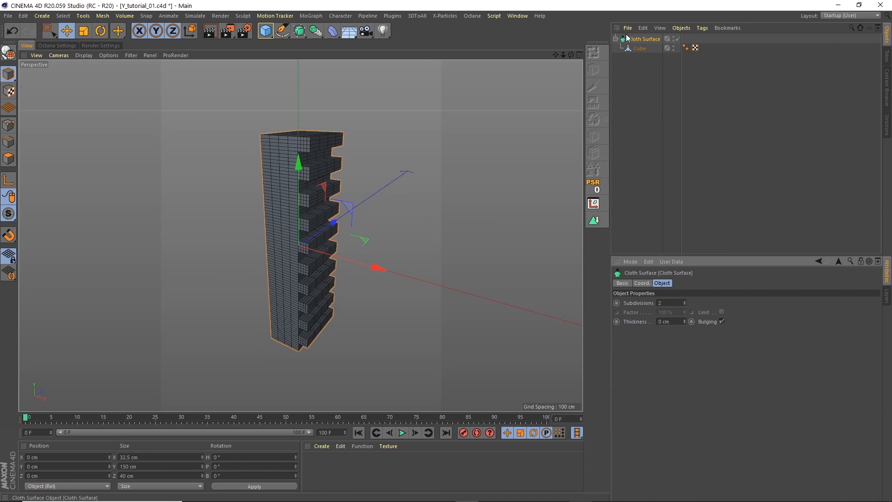
Add a Subdivision Surface as the parent of the Cloth Surface and inspect the rounded block from above.
{"action": "left_click", "coordinate": [299, 30], "text": "alt"}
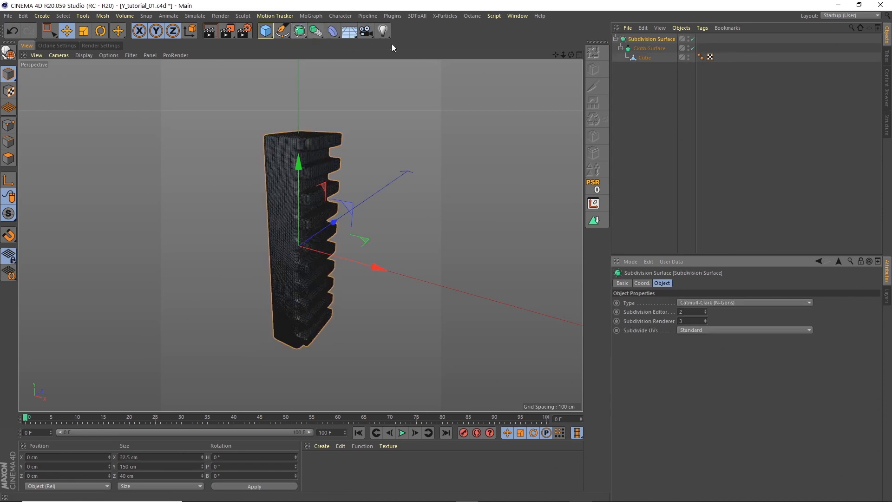
{"action": "right_click_drag", "start_coordinate": [317, 159], "coordinate": [346, 149], "text": "alt"}
{"action": "left_click_drag", "start_coordinate": [332, 147], "coordinate": [303, 143], "text": "alt"}
{"action": "left_click", "coordinate": [644, 58]}
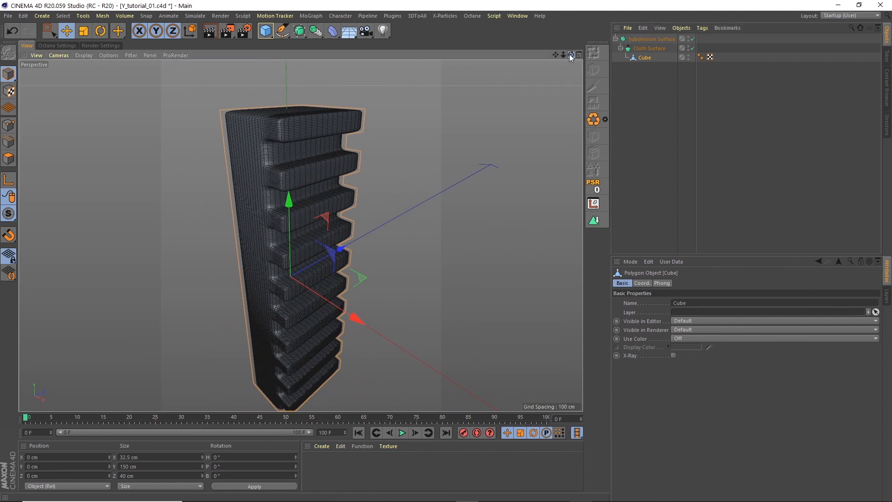
{"action": "left_click_drag", "start_coordinate": [570, 54], "coordinate": [583, 100]}
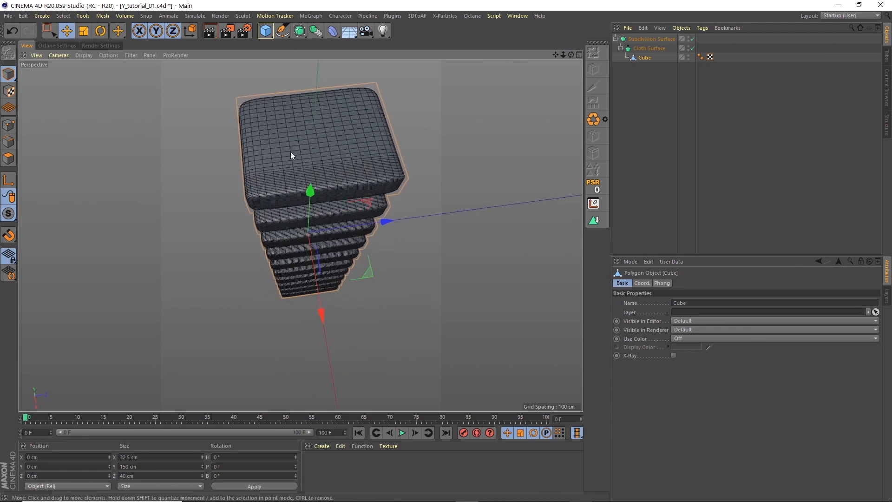
Turn off the Subdivision Surface and Cloth Surface generators and switch the Cube to polygon mode.
{"action": "left_click_drag", "start_coordinate": [693, 48], "coordinate": [693, 39]}
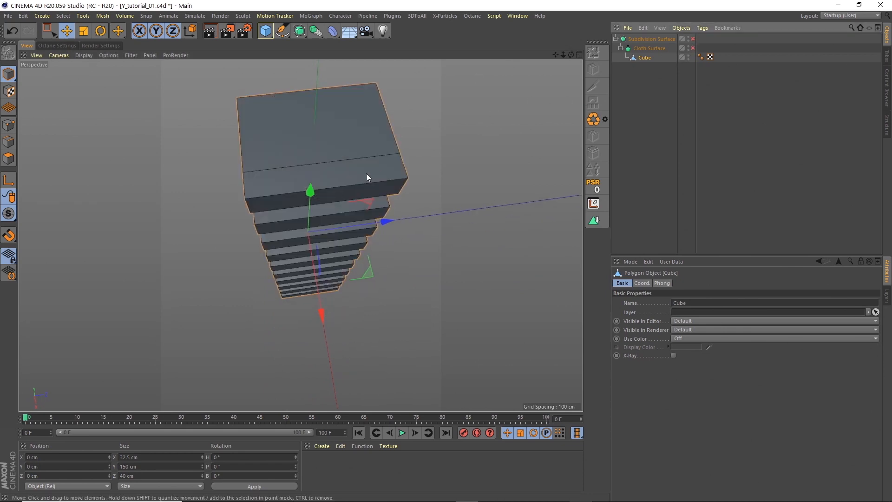
{"action": "left_click_drag", "start_coordinate": [381, 190], "coordinate": [421, 147], "text": "alt"}
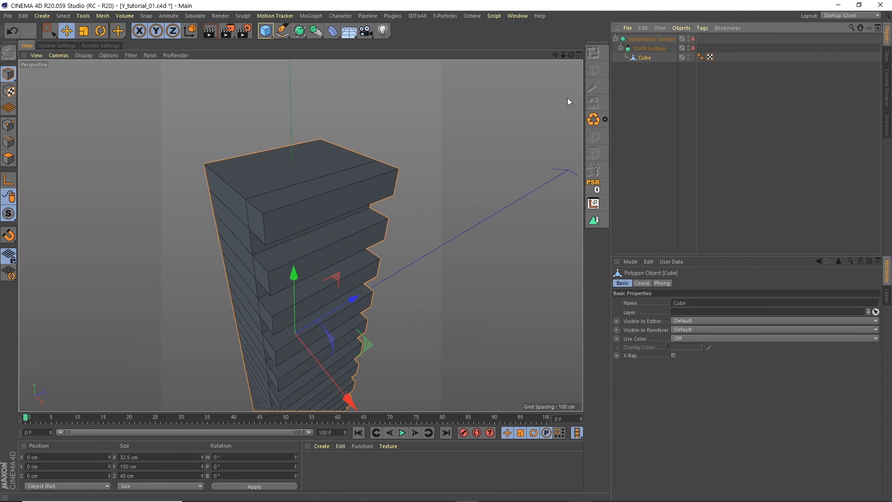
{"action": "left_click", "coordinate": [10, 157]}
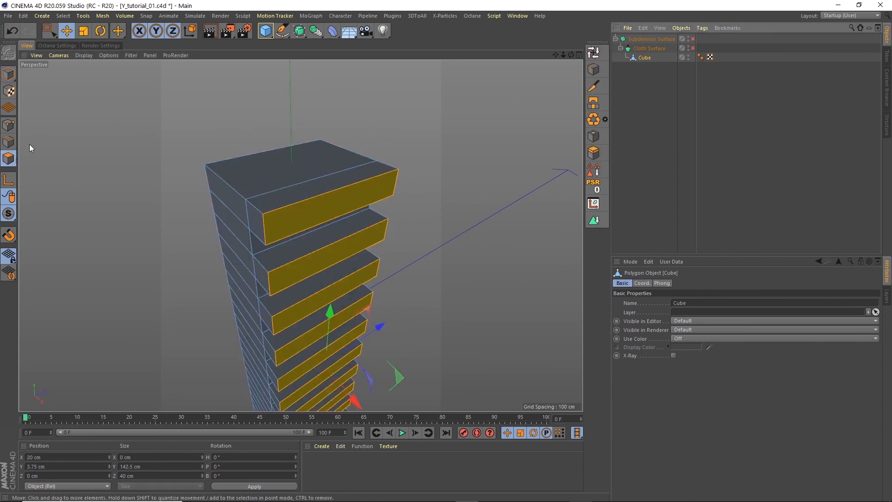
Add two vertical loop cuts across the ridges, one near each end, at offsets of about 83.7% and 21.4%.
{"action": "left_click", "coordinate": [594, 70]}
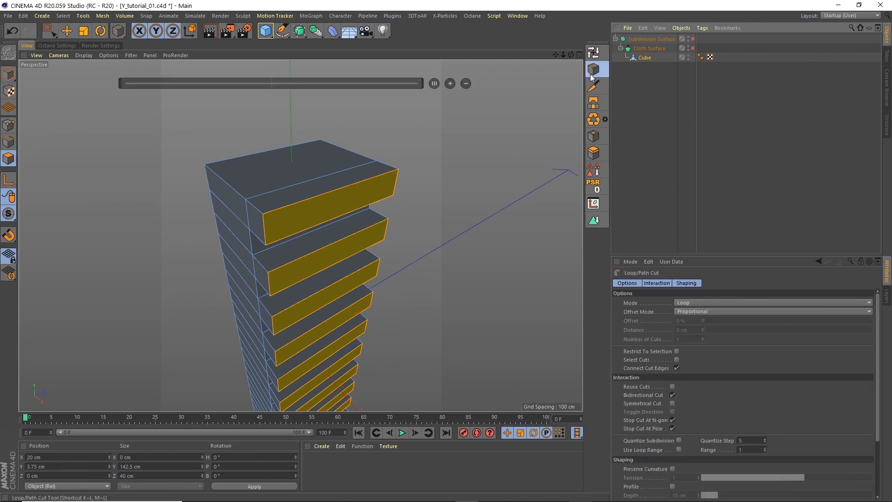
{"action": "left_click", "coordinate": [289, 203]}
{"action": "left_click_drag", "start_coordinate": [398, 207], "coordinate": [534, 89], "text": "alt"}
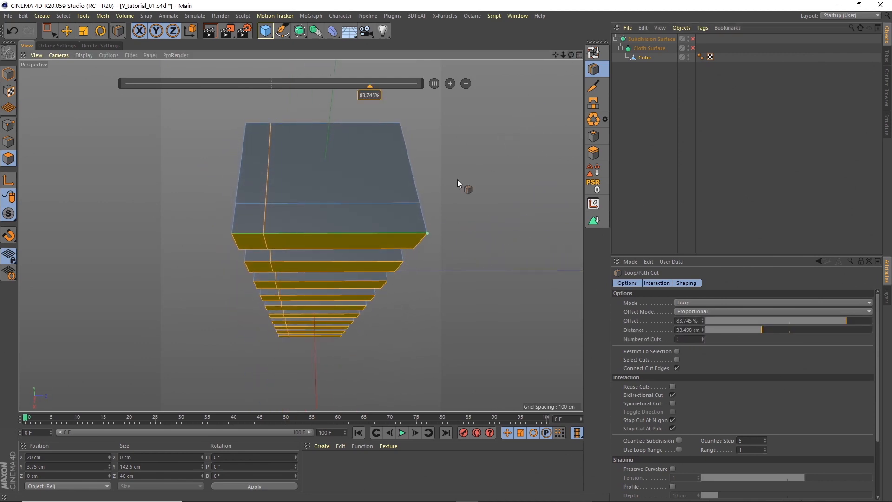
{"action": "left_click", "coordinate": [389, 233]}
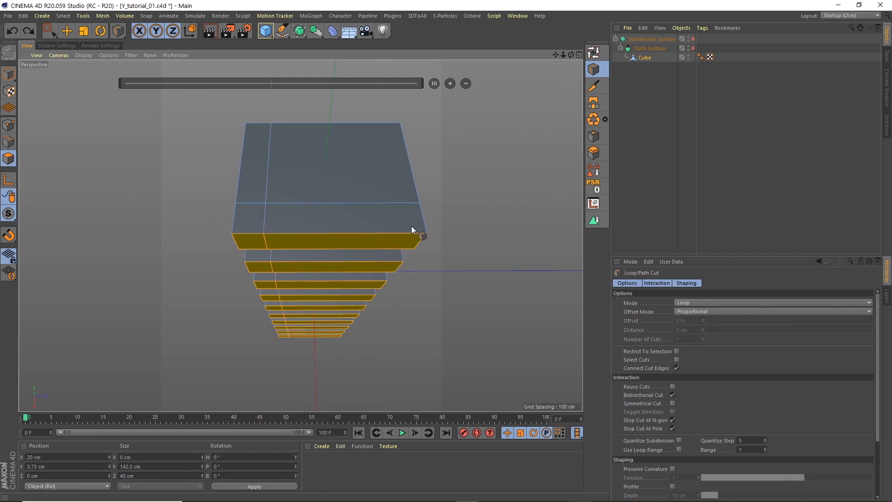
{"action": "left_click_drag", "start_coordinate": [389, 231], "coordinate": [392, 231]}
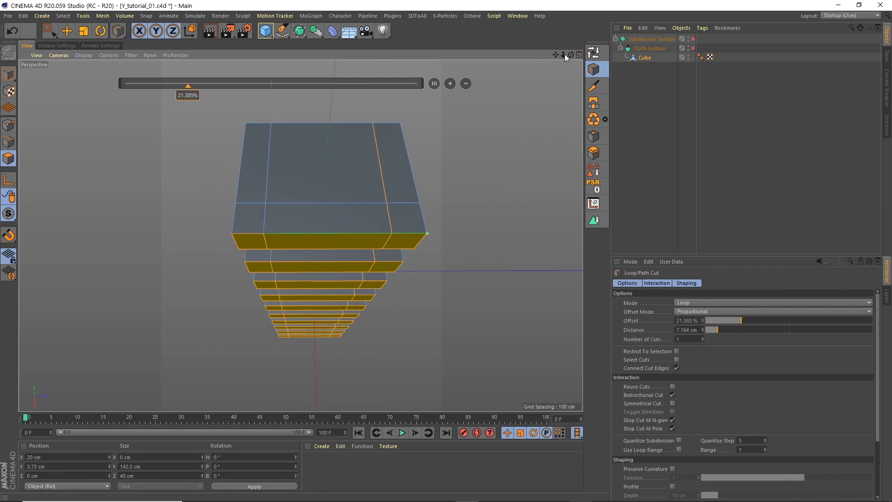
Turn the Cloth Surface and Subdivision Surface back on and check the tighter rounding over the whole block.
{"action": "left_click_drag", "start_coordinate": [564, 53], "coordinate": [605, 55]}
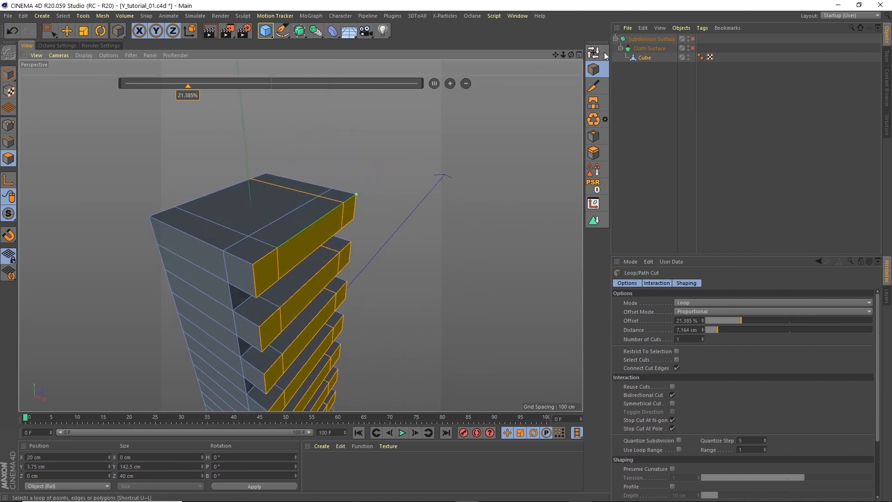
{"action": "left_click", "coordinate": [692, 47]}
{"action": "left_click", "coordinate": [692, 38]}
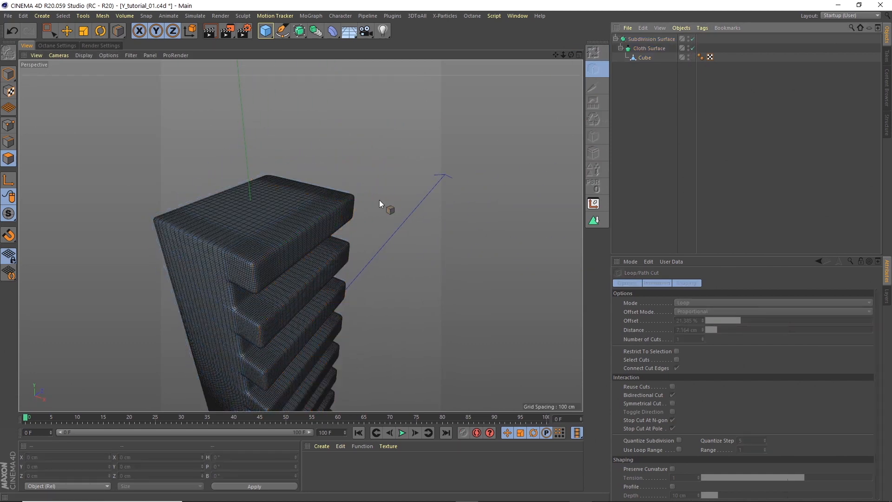
{"action": "left_click_drag", "start_coordinate": [566, 52], "coordinate": [346, 164]}
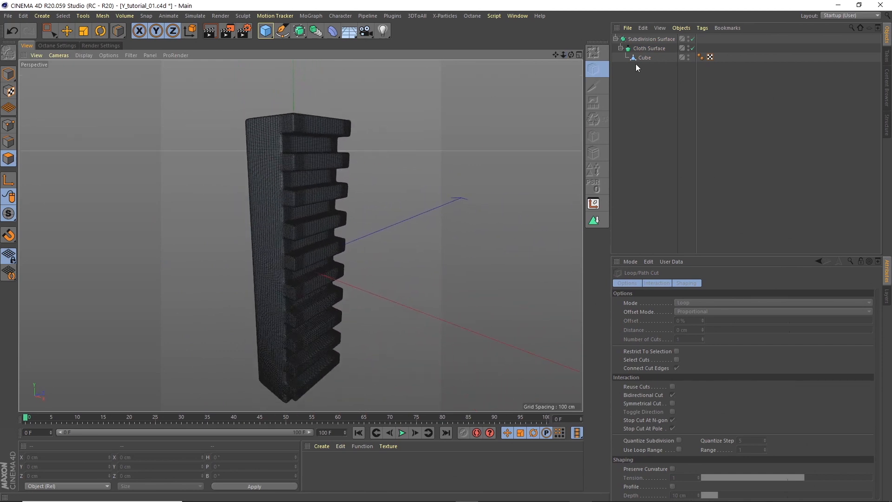
Set the Cloth Surface's subdivisions to 1.
{"action": "left_click", "coordinate": [650, 48]}
{"action": "double_click", "coordinate": [660, 303]}
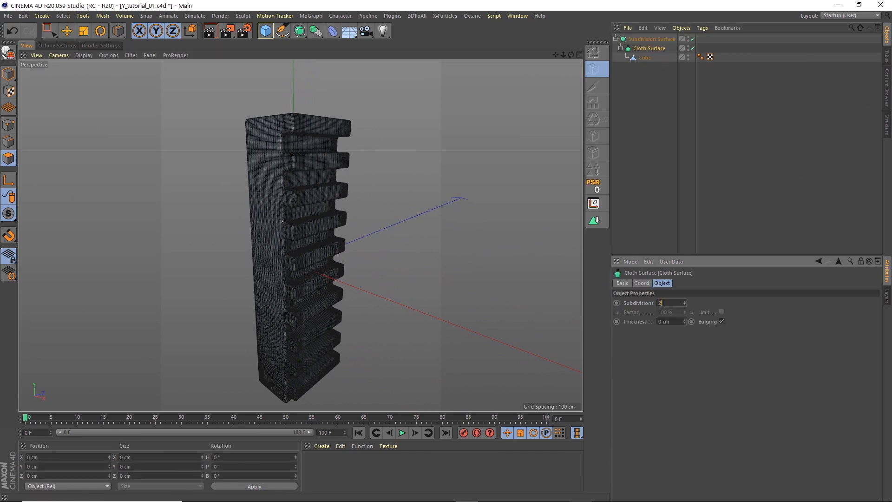
{"action": "type", "text": "3"}
{"action": "key", "text": "Return"}
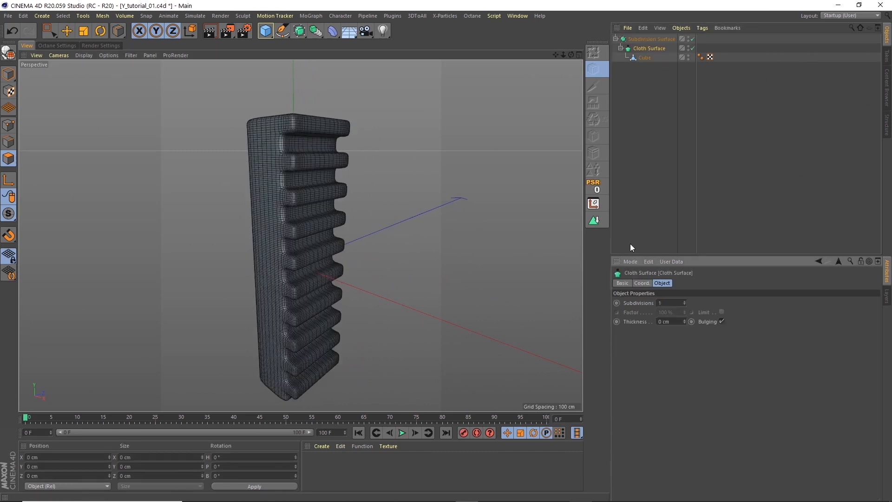
Display the viewport with smooth shading and no wireframe lines, and return to Model mode.
{"action": "left_click", "coordinate": [621, 146]}
{"action": "left_click_drag", "start_coordinate": [565, 66], "coordinate": [106, 62], "text": "alt"}
{"action": "left_click", "coordinate": [88, 56]}
{"action": "left_click", "coordinate": [93, 68]}
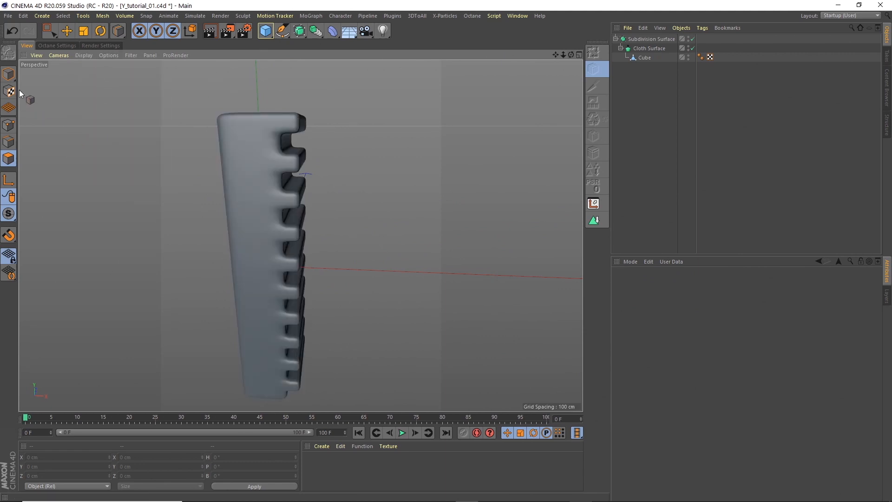
{"action": "left_click", "coordinate": [9, 73]}
Set the Subdivision Surface's editor subdivision level to 3.
{"action": "left_click_drag", "start_coordinate": [563, 55], "coordinate": [639, 40]}
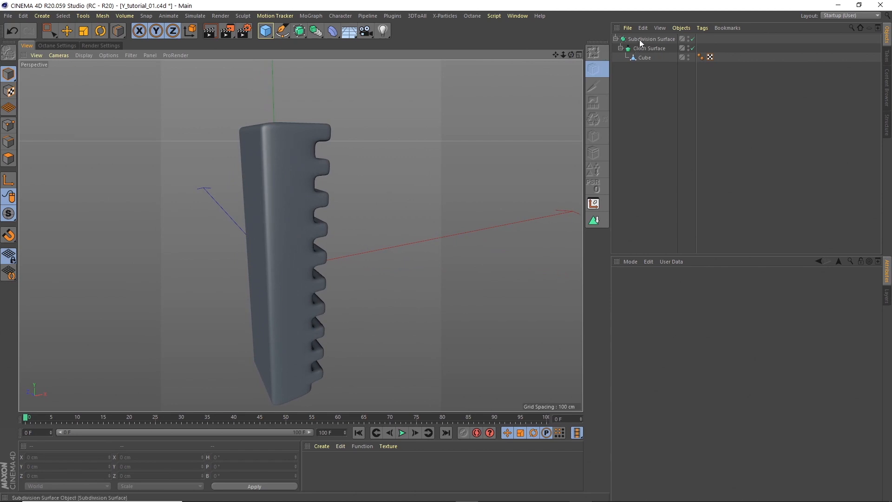
{"action": "left_click", "coordinate": [648, 39]}
{"action": "left_click", "coordinate": [663, 284]}
{"action": "left_click", "coordinate": [652, 240]}
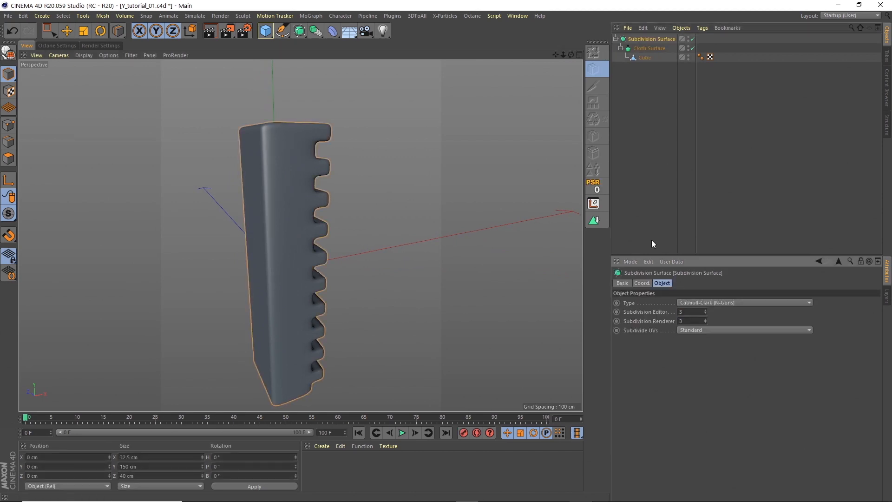
Activate the Move tool and rename the Subdivision Surface object as Left.
{"action": "left_click_drag", "start_coordinate": [570, 53], "coordinate": [324, 143]}
{"action": "mouse_move", "coordinate": [324, 143]}
{"action": "right_mouse_down", "text": "alt"}
{"action": "mouse_move", "coordinate": [369, 120]}
{"action": "mouse_move", "coordinate": [322, 155]}
{"action": "right_mouse_up", "text": "alt"}
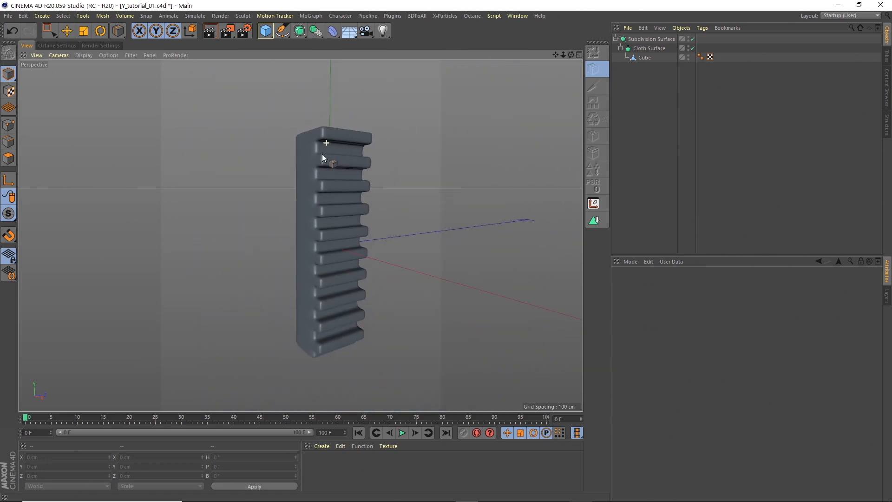
{"action": "left_click_drag", "start_coordinate": [322, 154], "coordinate": [302, 160], "text": "alt"}
{"action": "left_click", "coordinate": [83, 30]}
{"action": "left_click", "coordinate": [68, 31]}
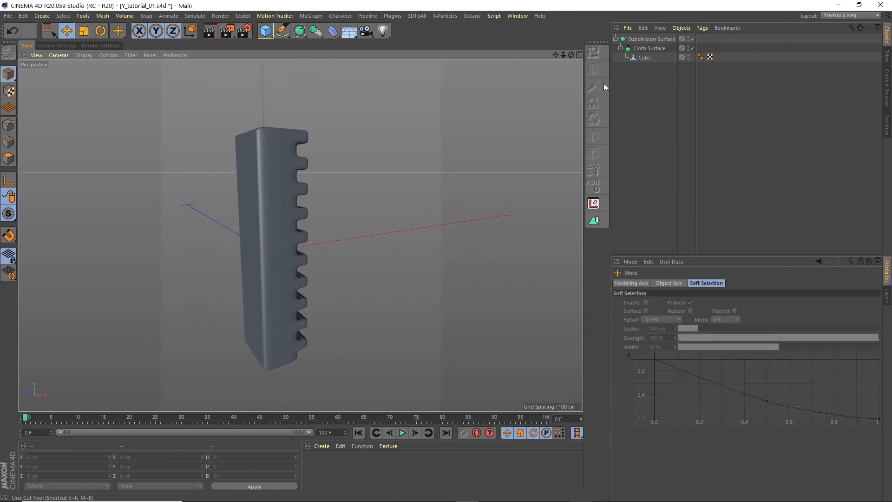
{"action": "left_click", "coordinate": [616, 40]}
{"action": "double_click", "coordinate": [636, 40]}
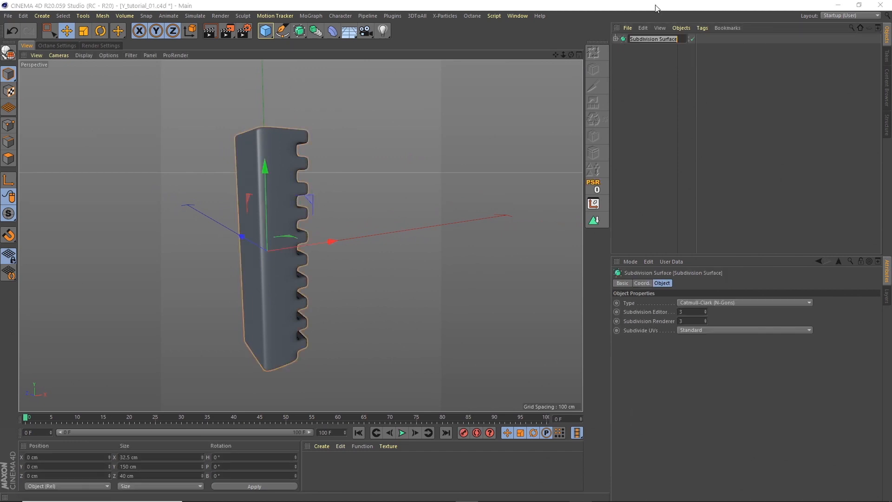
{"action": "type", "text": "Left"}
{"action": "key", "text": "Return"}
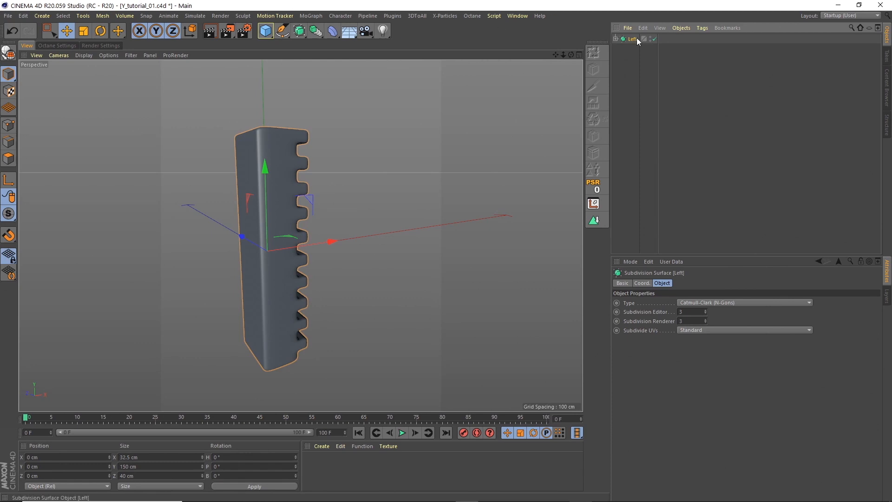
Group the Left object under a null and name that null Left as well.
{"action": "left_click", "coordinate": [682, 28]}
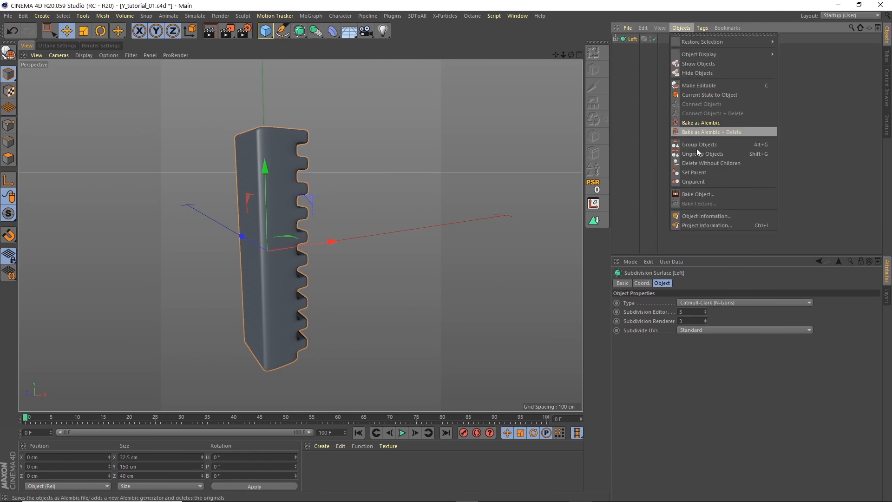
{"action": "left_click", "coordinate": [698, 145]}
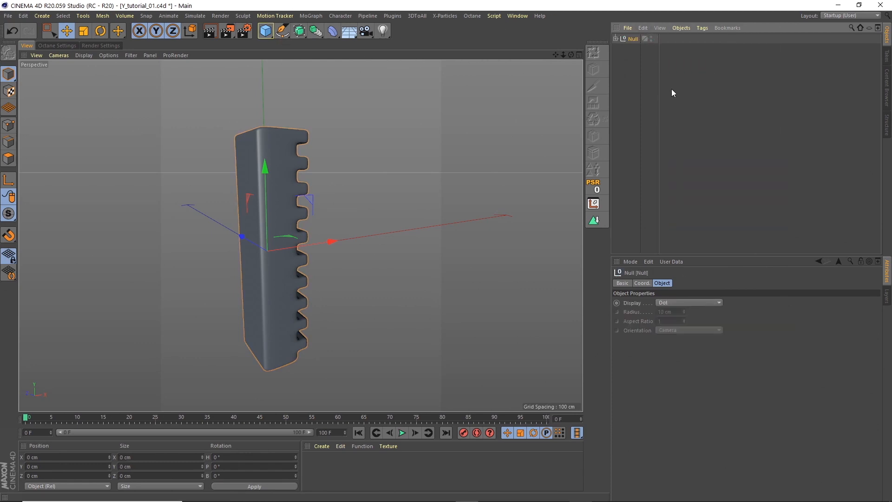
{"action": "left_click", "coordinate": [615, 39]}
{"action": "double_click", "coordinate": [631, 39]}
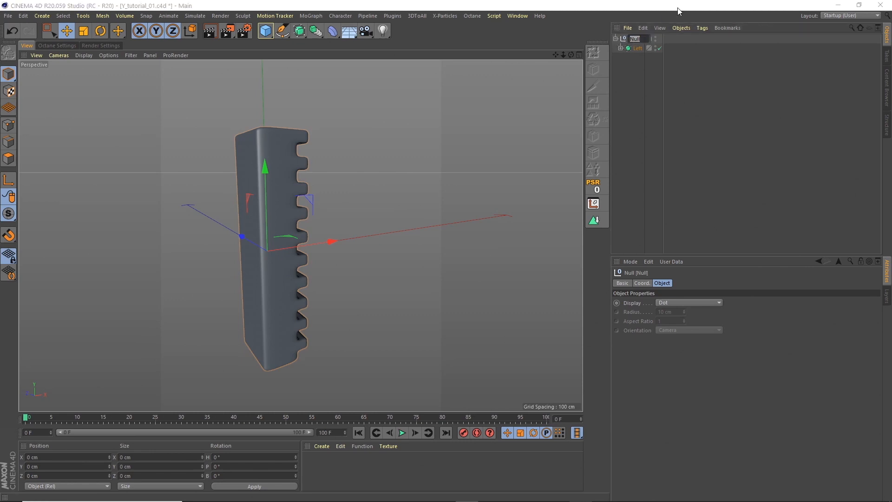
{"action": "type", "text": "Left"}
{"action": "key", "text": "Return"}
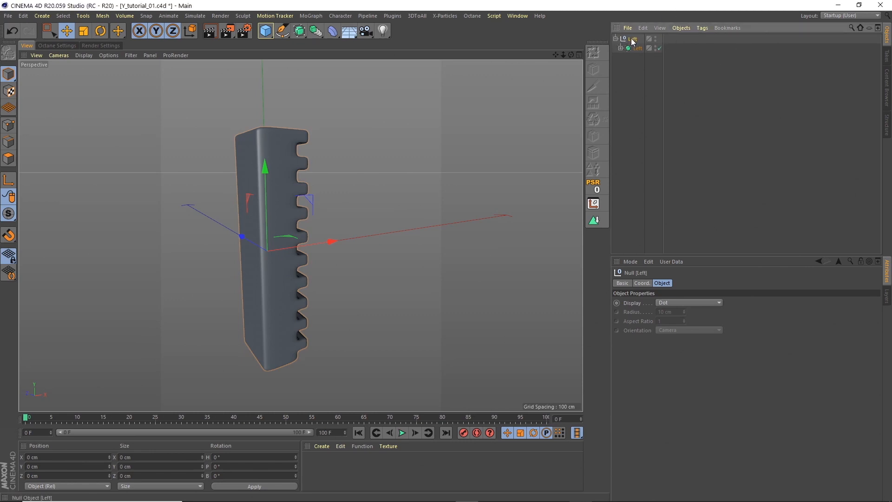
Duplicate the Left null with its contents and rename both the copied null and its Subdivision Surface as Right.
{"action": "key", "text": "ctrl+c"}
{"action": "key", "text": "ctrl+v"}
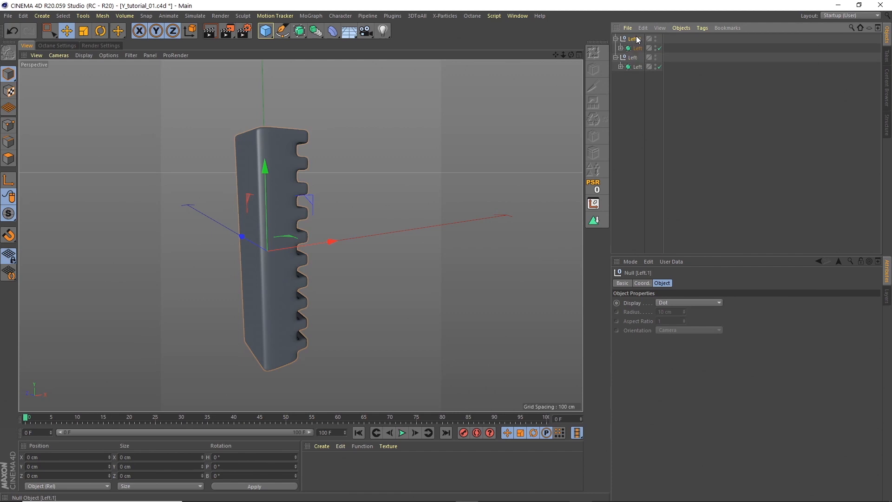
{"action": "double_click", "coordinate": [637, 39]}
{"action": "type", "text": "Right"}
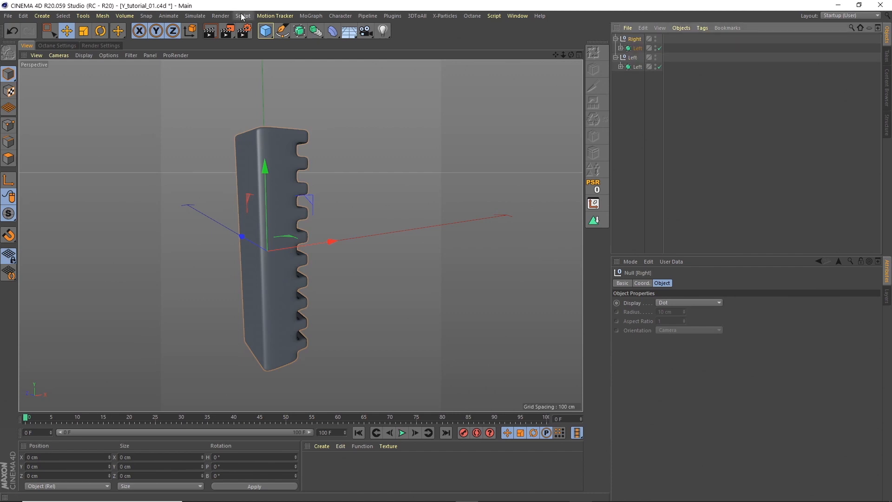
{"action": "key", "text": "Tab"}
{"action": "type", "text": "R"}
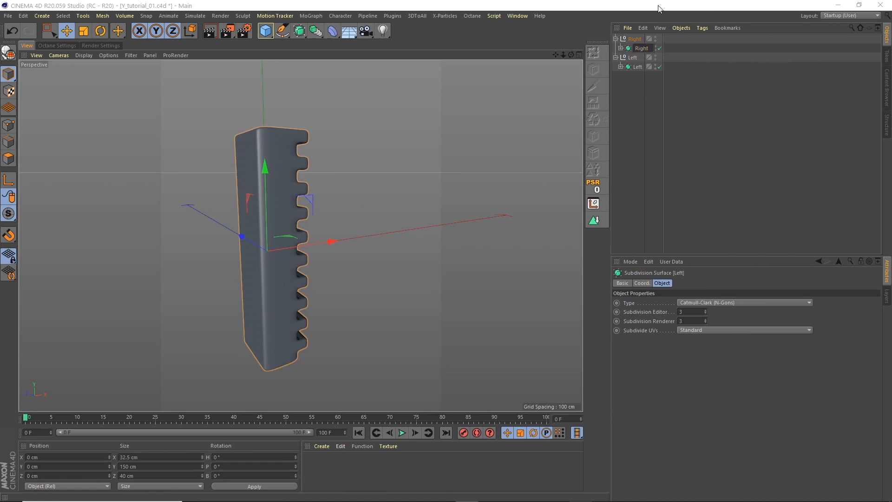
{"action": "type", "text": "ight"}
{"action": "key", "text": "Return"}
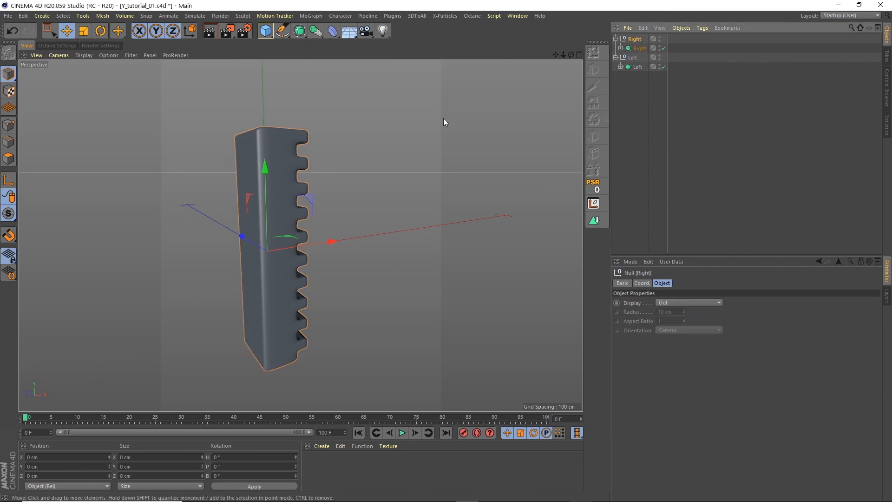
Rotate the Right null about its bank axis and set that rotation to exactly 180°.
{"action": "left_click", "coordinate": [97, 31]}
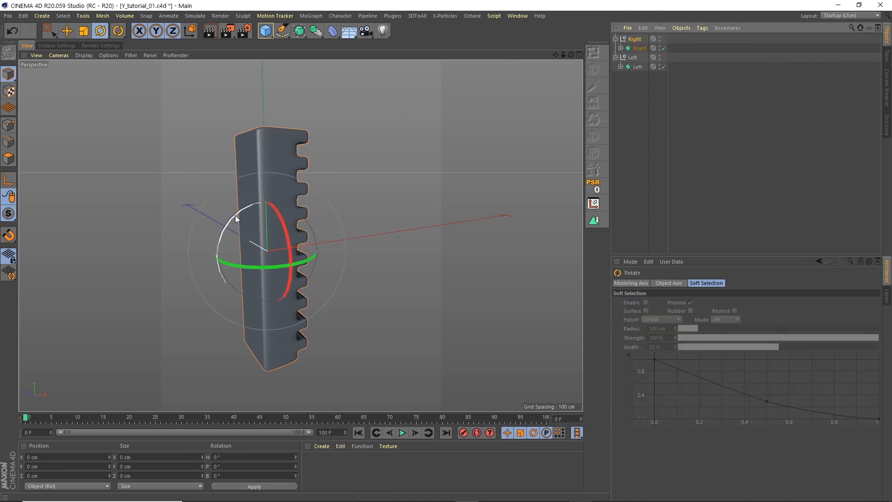
{"action": "left_click_drag", "start_coordinate": [235, 215], "coordinate": [279, 258]}
{"action": "left_click", "coordinate": [227, 476]}
{"action": "type", "text": "180"}
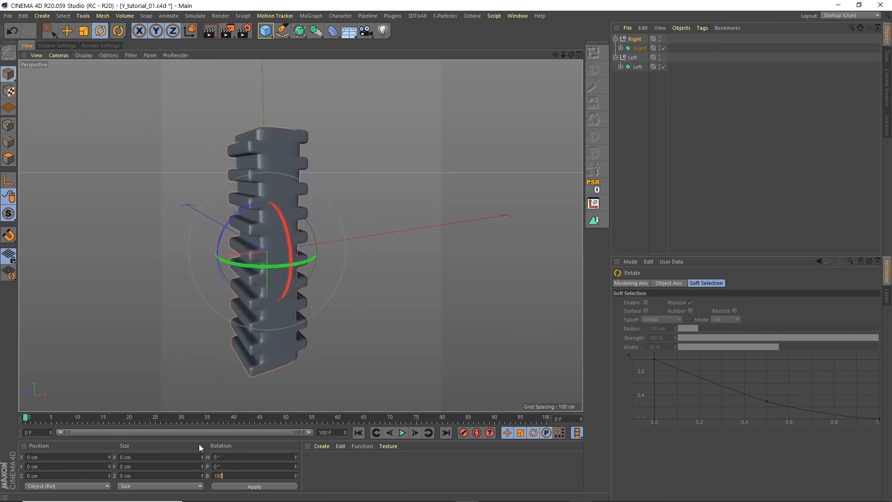
{"action": "key", "text": "Return"}
Move the Right null along X to about 33.1 cm, aligning its teeth with the Left half's gaps in the Front view.
{"action": "left_click", "coordinate": [68, 32]}
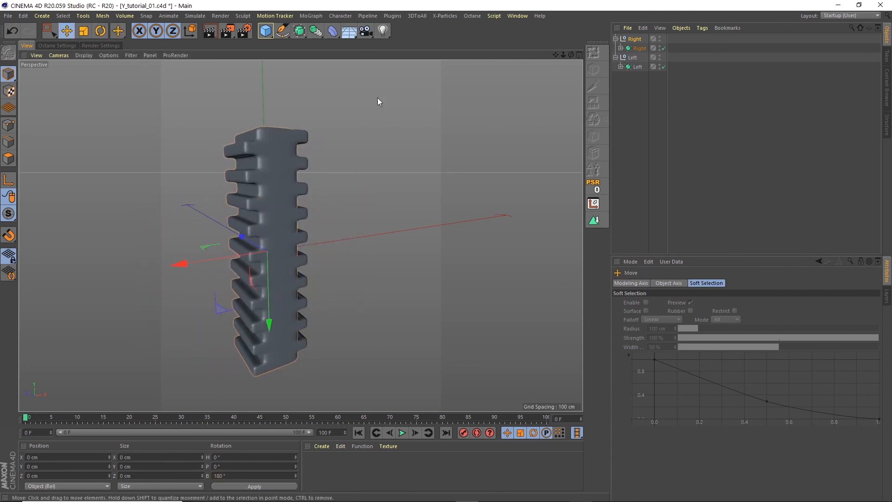
{"action": "left_click_drag", "start_coordinate": [200, 261], "coordinate": [246, 254]}
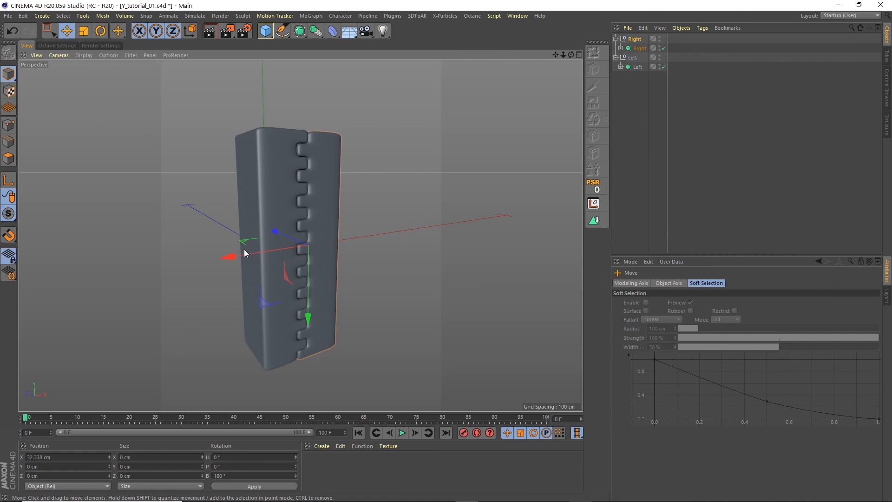
{"action": "left_click", "coordinate": [580, 55]}
{"action": "left_click", "coordinate": [578, 237]}
{"action": "left_click", "coordinate": [579, 237]}
{"action": "scroll", "coordinate": [325, 219], "scroll_direction": "up", "scroll_amount": 8}
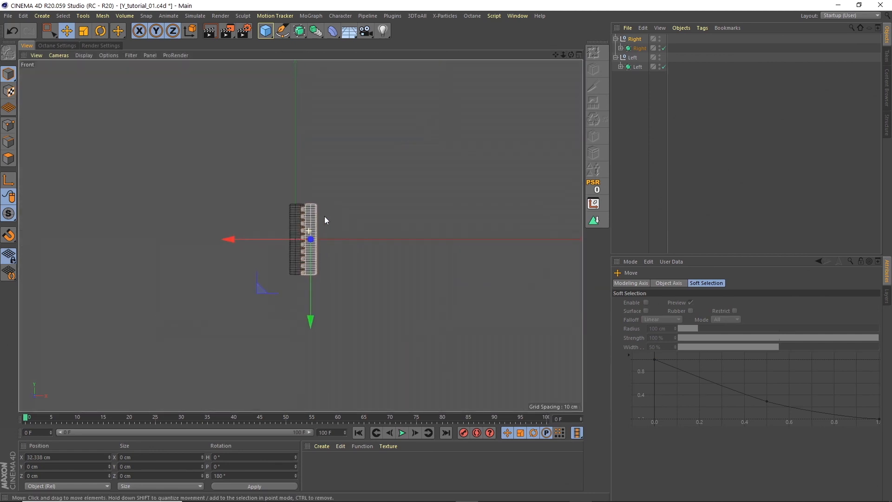
{"action": "middle_click_drag", "start_coordinate": [326, 172], "coordinate": [344, 120], "text": "alt"}
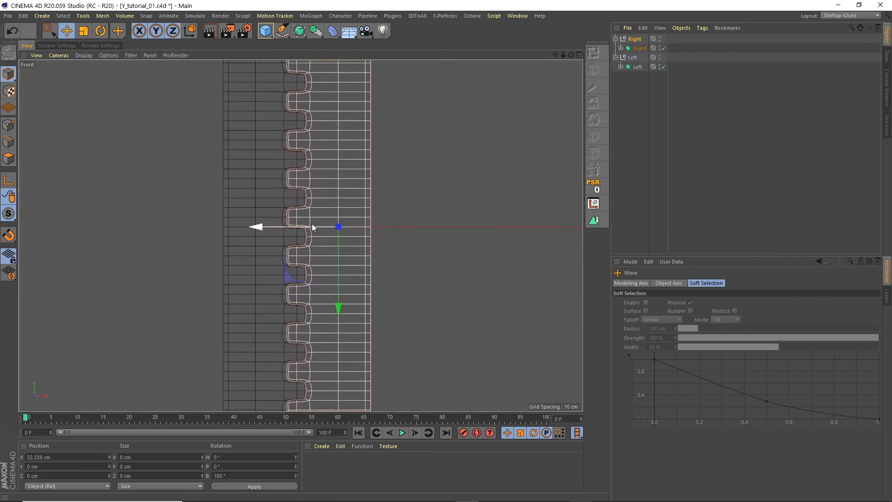
{"action": "left_click_drag", "start_coordinate": [314, 224], "coordinate": [316, 225]}
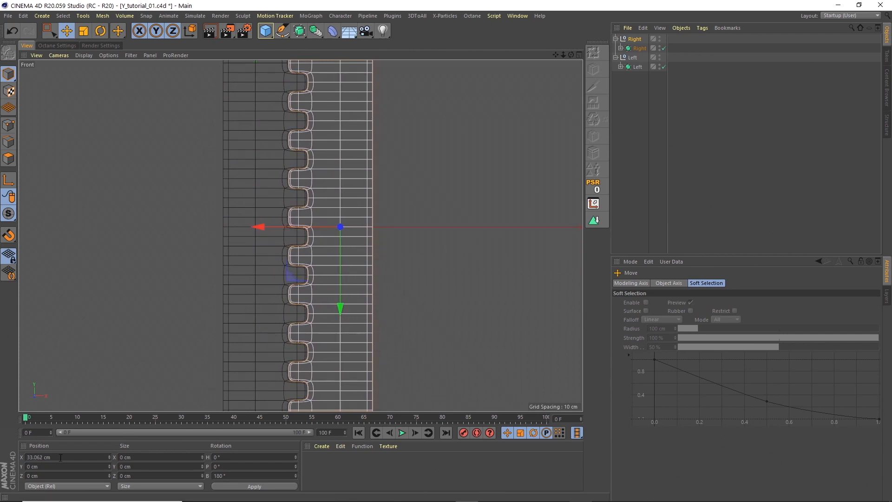
Set the Right null's X position to exactly 33 cm and return to the Perspective view.
{"action": "left_click_drag", "start_coordinate": [52, 457], "coordinate": [19, 400]}
{"action": "type", "text": "33"}
{"action": "key", "text": "Return"}
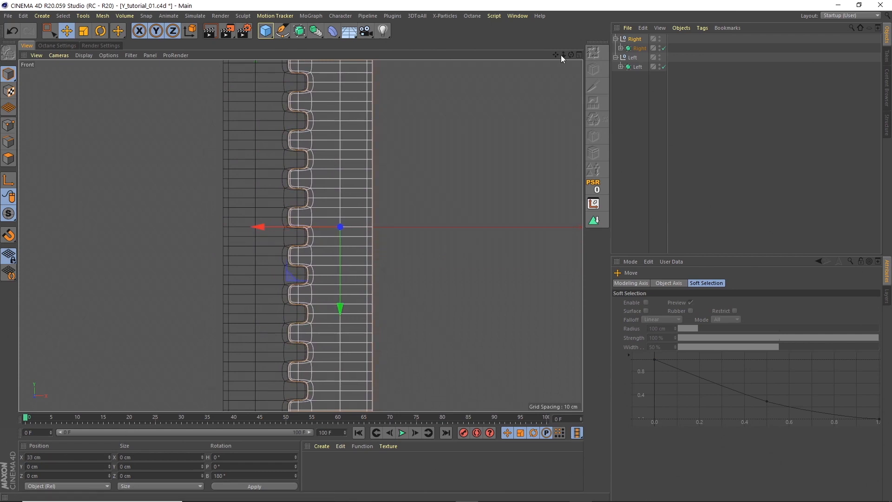
{"action": "left_click", "coordinate": [579, 54]}
{"action": "key", "text": "F1"}
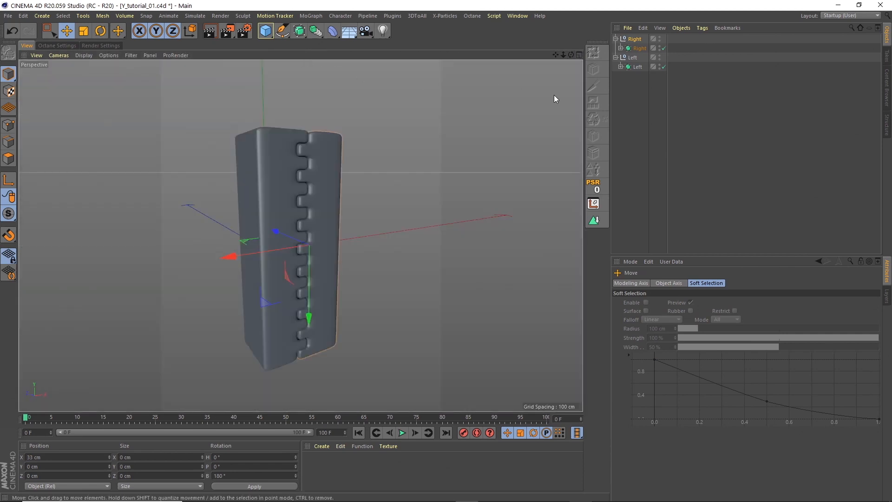
{"action": "middle_click_drag", "start_coordinate": [371, 186], "coordinate": [382, 175], "text": "alt"}
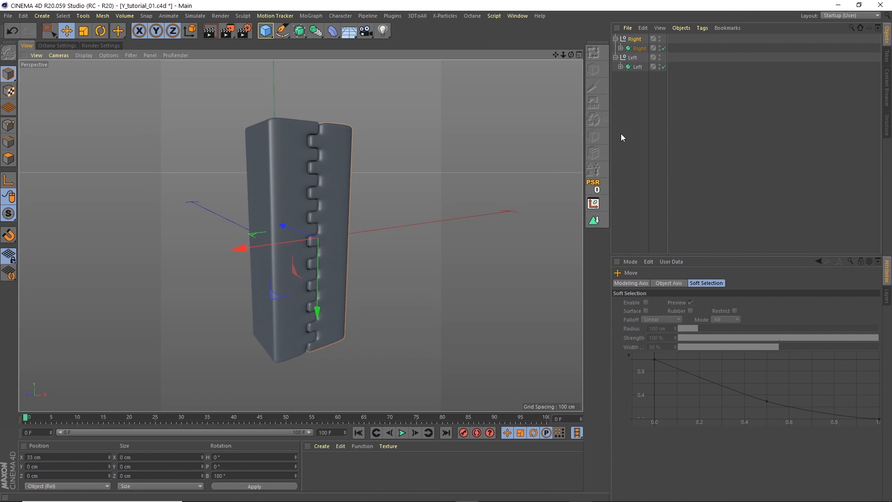
Add a Bend deformer as a child of the Right null and hide the Left null in the editor and renderer.
{"action": "left_click", "coordinate": [639, 49]}
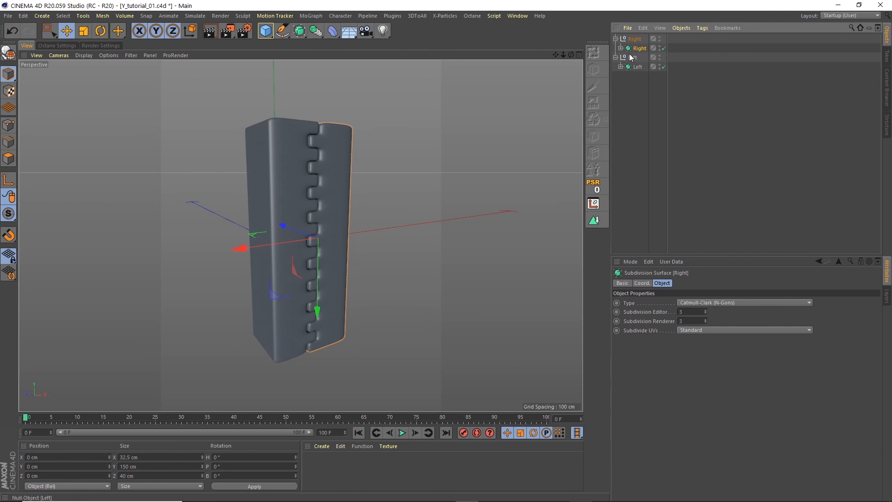
{"action": "left_click", "coordinate": [332, 31]}
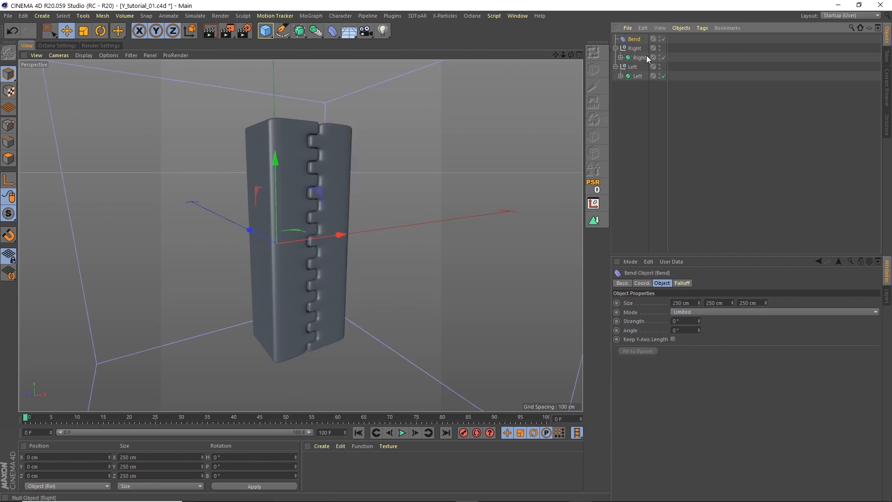
{"action": "left_click_drag", "start_coordinate": [635, 39], "coordinate": [639, 53]}
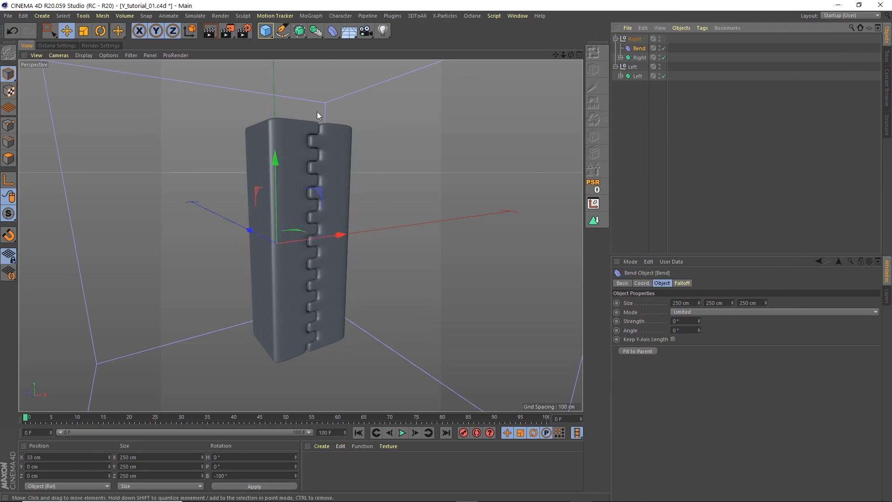
{"action": "left_click", "coordinate": [634, 39]}
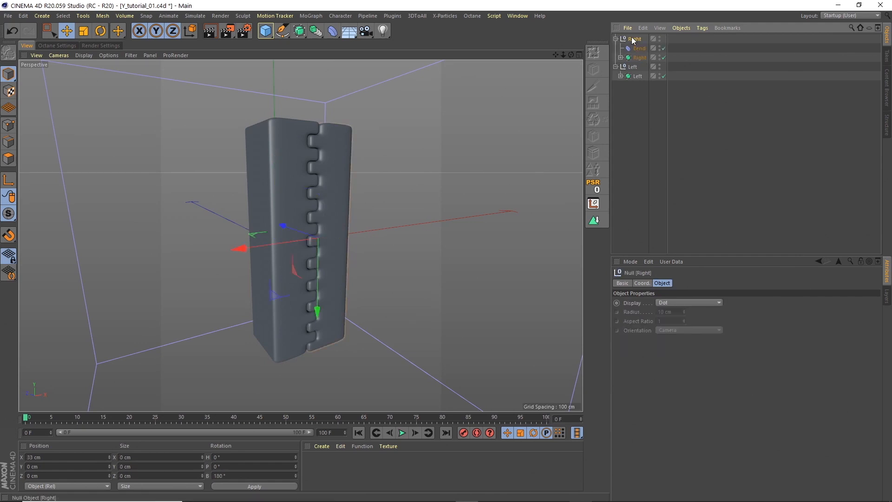
{"action": "double_click", "coordinate": [660, 66]}
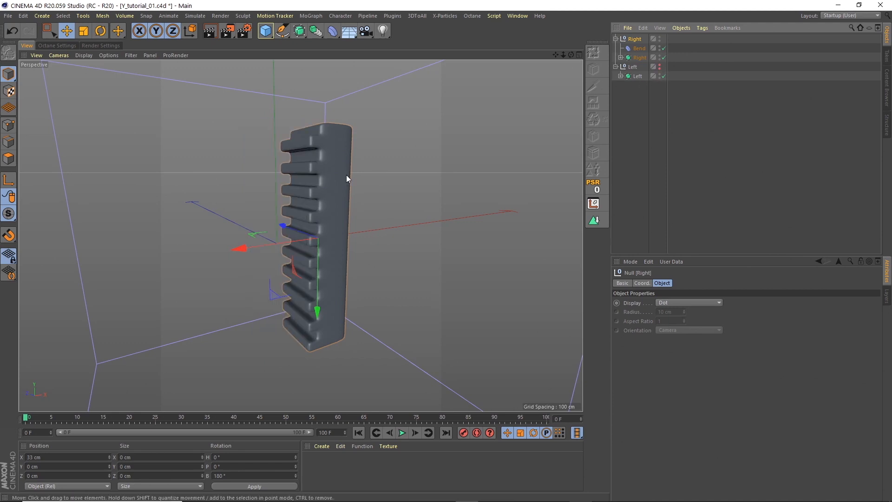
Fit the Bend deformer to the Cube by temporarily nesting it there, and move it back directly under the Right null.
{"action": "left_click", "coordinate": [639, 48]}
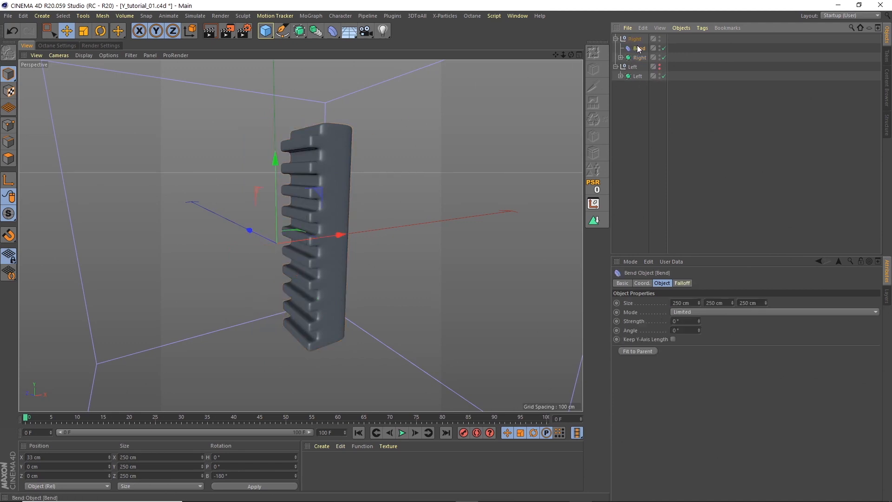
{"action": "left_click", "coordinate": [640, 351]}
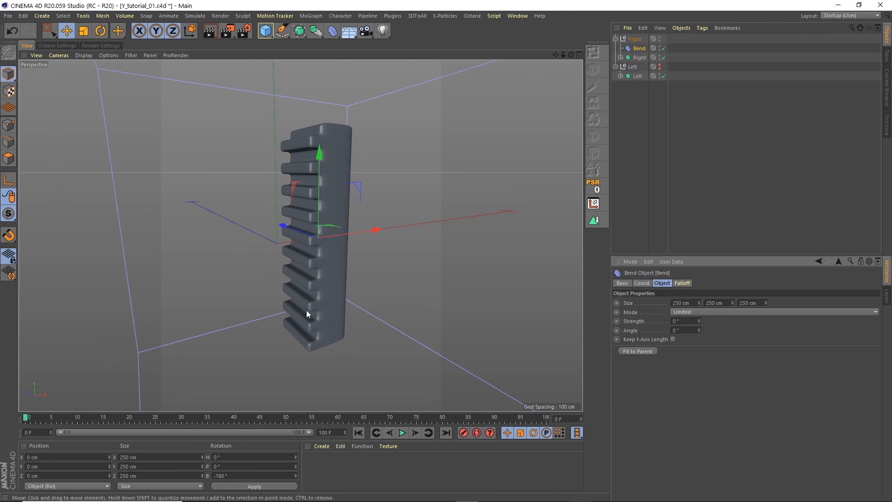
{"action": "left_click", "coordinate": [620, 57]}
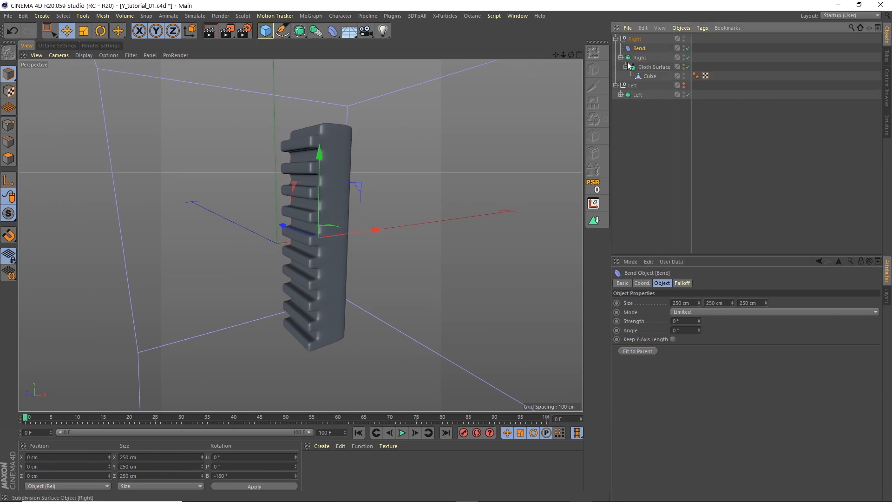
{"action": "left_click_drag", "start_coordinate": [649, 60], "coordinate": [657, 78]}
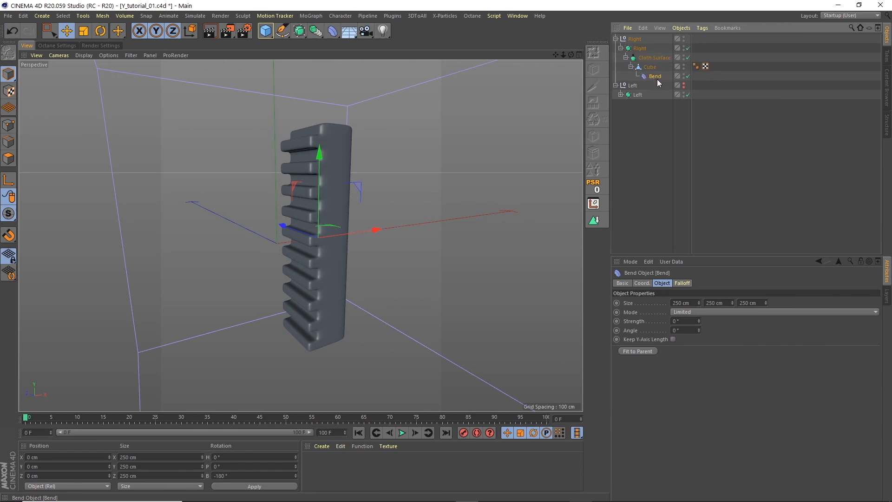
{"action": "left_click", "coordinate": [643, 351]}
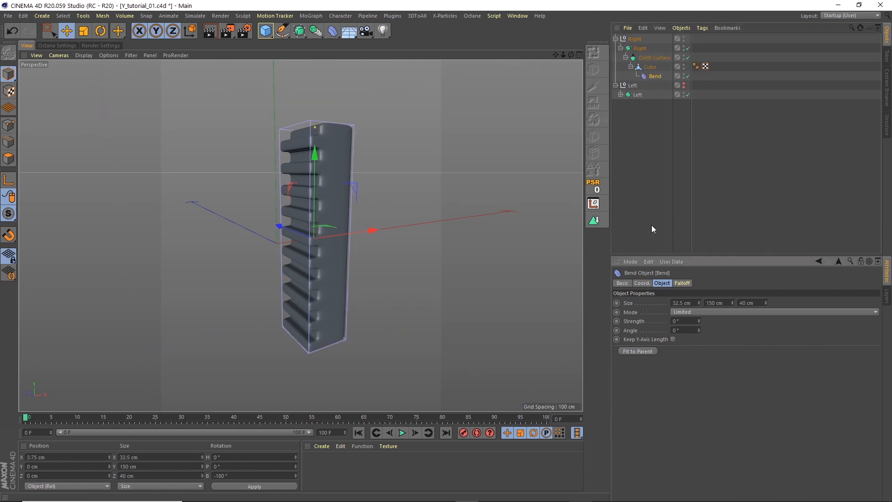
{"action": "left_click_drag", "start_coordinate": [655, 76], "coordinate": [646, 45]}
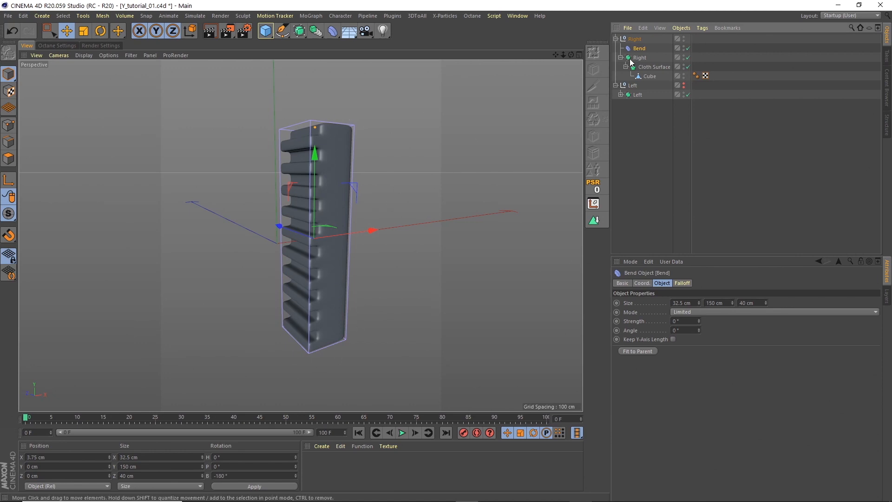
Set the Bend deformer's strength to 90°.
{"action": "left_click_drag", "start_coordinate": [684, 321], "coordinate": [665, 304]}
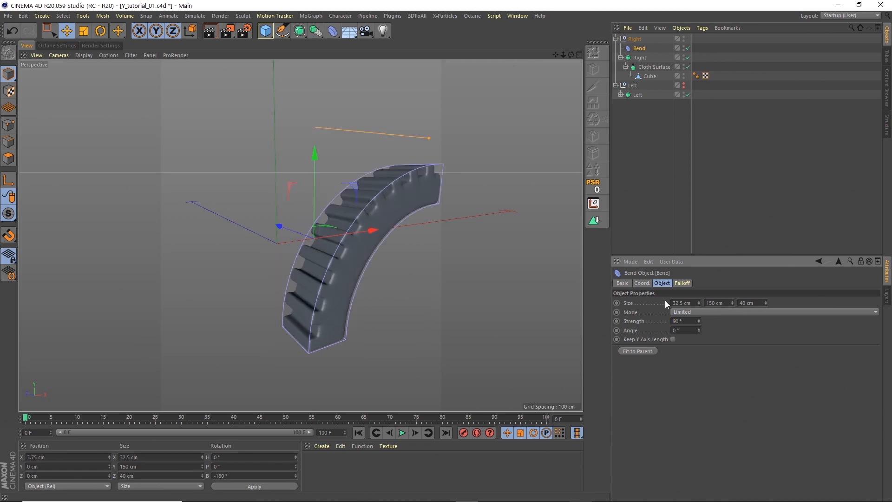
{"action": "mouse_move", "coordinate": [572, 55]}
{"action": "left_mouse_down"}
{"action": "mouse_move", "coordinate": [514, 46]}
{"action": "mouse_move", "coordinate": [578, 55]}
{"action": "left_mouse_up"}
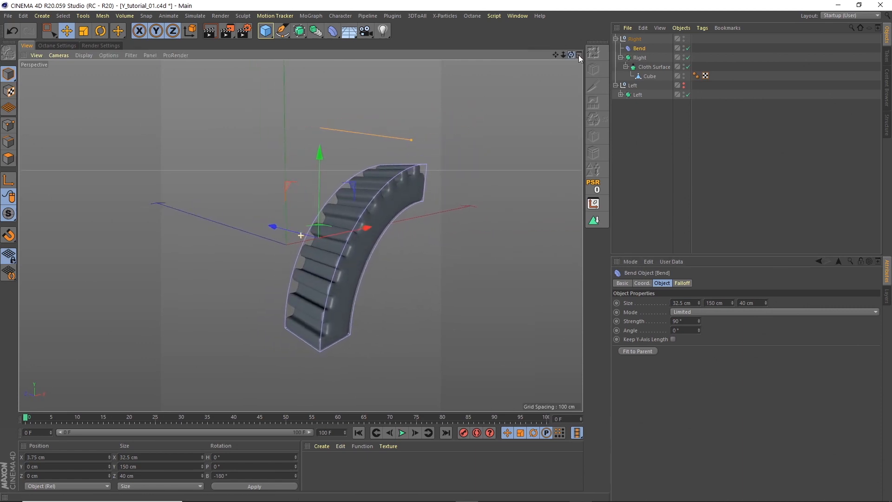
{"action": "left_click", "coordinate": [101, 31]}
{"action": "left_click_drag", "start_coordinate": [335, 255], "coordinate": [398, 223]}
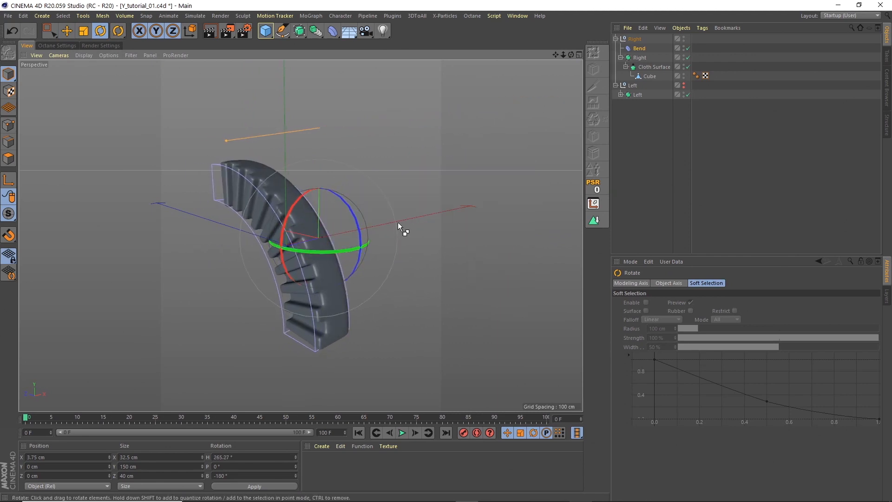
{"action": "key", "text": "ctrl+z"}
Set the Bend deformer's Y size to 100 cm.
{"action": "left_click", "coordinate": [632, 49]}
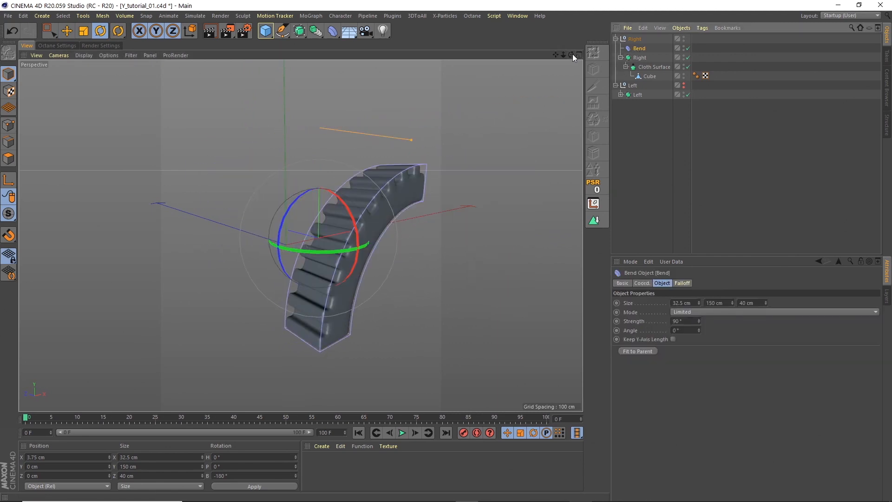
{"action": "left_click_drag", "start_coordinate": [572, 54], "coordinate": [562, 46]}
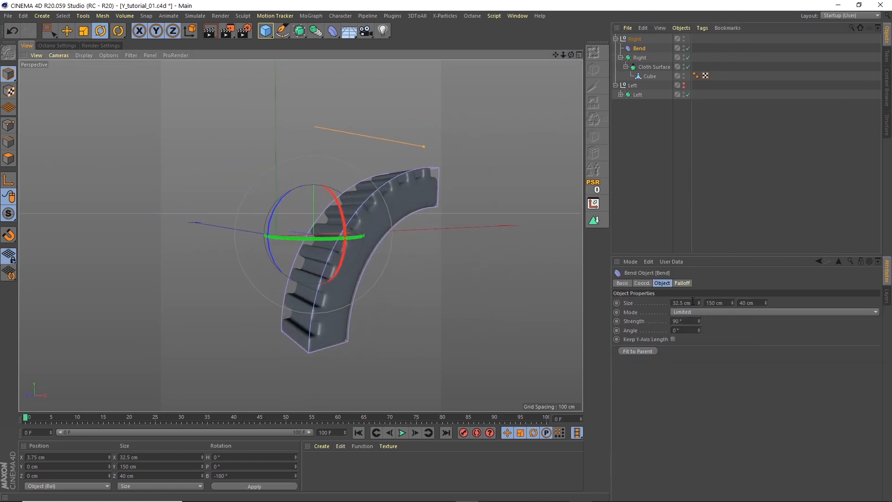
{"action": "double_click", "coordinate": [725, 303]}
{"action": "type", "text": "100"}
{"action": "key", "text": "Return"}
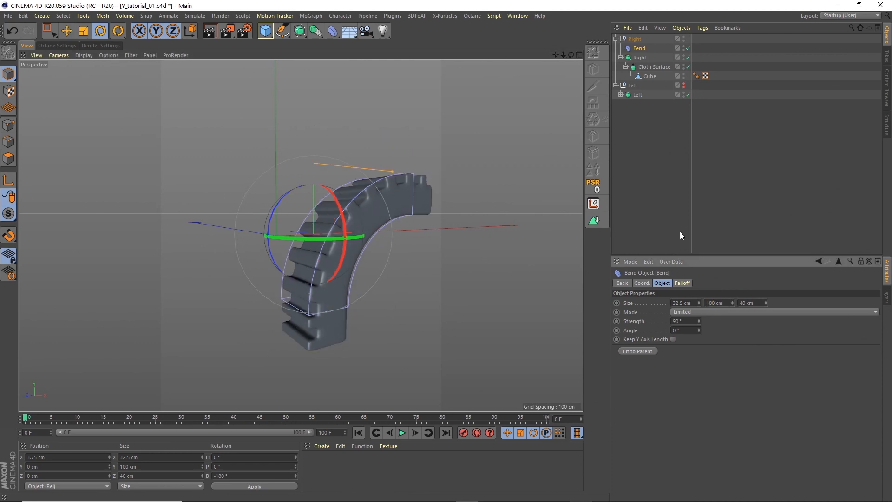
Raise the Bend deformer along the block to a Y position of about -48.8 cm and enable Keep Y-Axis Length.
{"action": "key", "text": "e"}
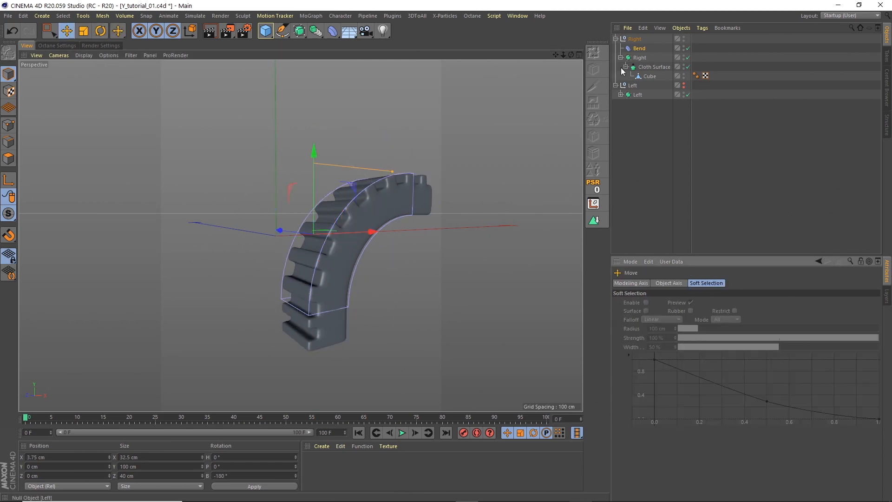
{"action": "left_click", "coordinate": [633, 49]}
{"action": "left_click_drag", "start_coordinate": [316, 191], "coordinate": [322, 75]}
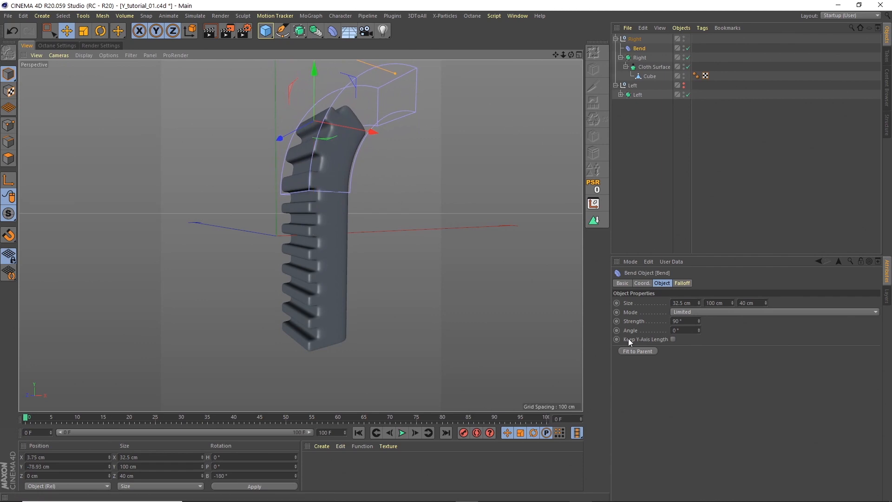
{"action": "left_click", "coordinate": [673, 339]}
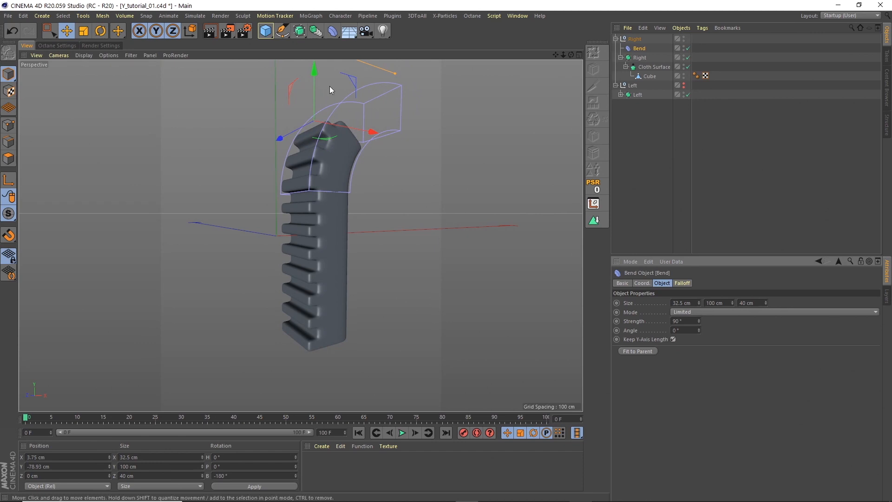
{"action": "left_click_drag", "start_coordinate": [314, 96], "coordinate": [317, 138]}
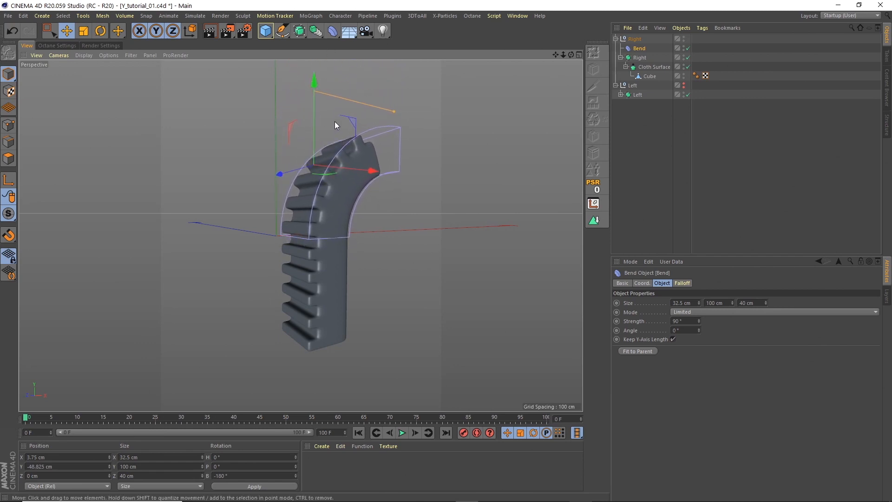
Unhide the Left null and copy the Right half's Bend deformer into it above the Left Subdivision Surface.
{"action": "left_click", "coordinate": [683, 85]}
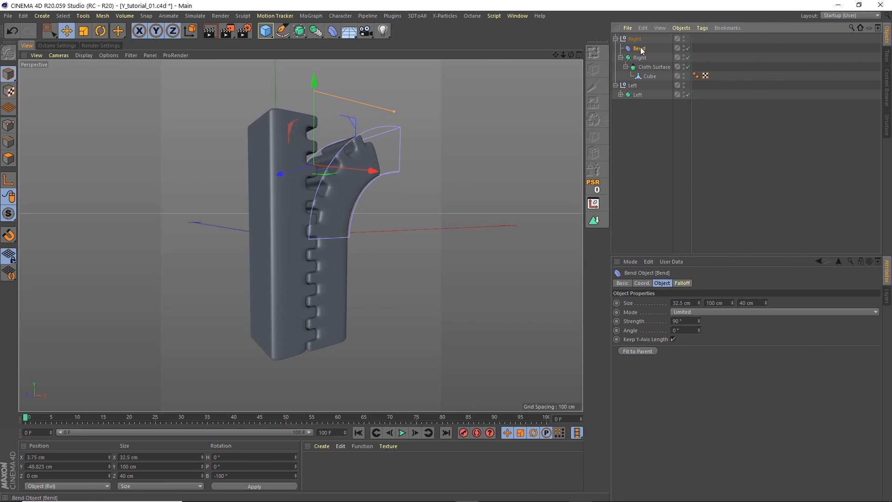
{"action": "left_click_drag", "start_coordinate": [641, 50], "coordinate": [637, 94], "text": "ctrl"}
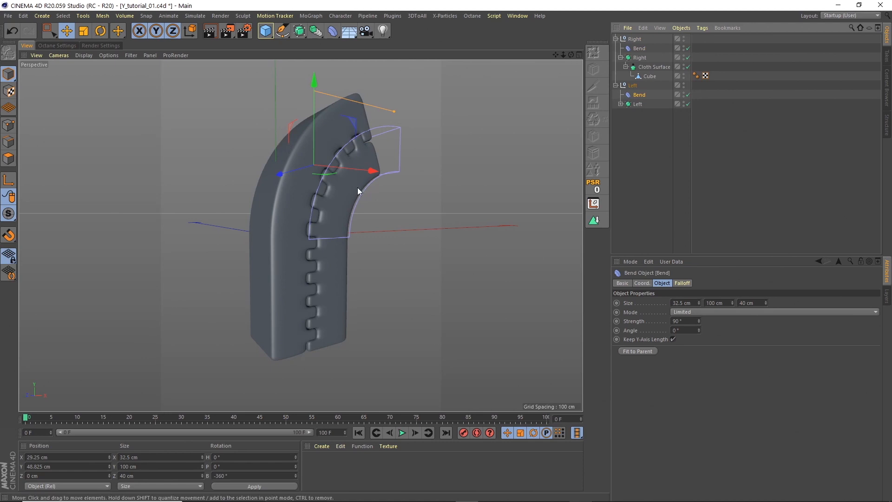
Rotate the Left half's Bend deformer to a heading of 180° with its bank at 0°.
{"action": "left_click", "coordinate": [100, 31]}
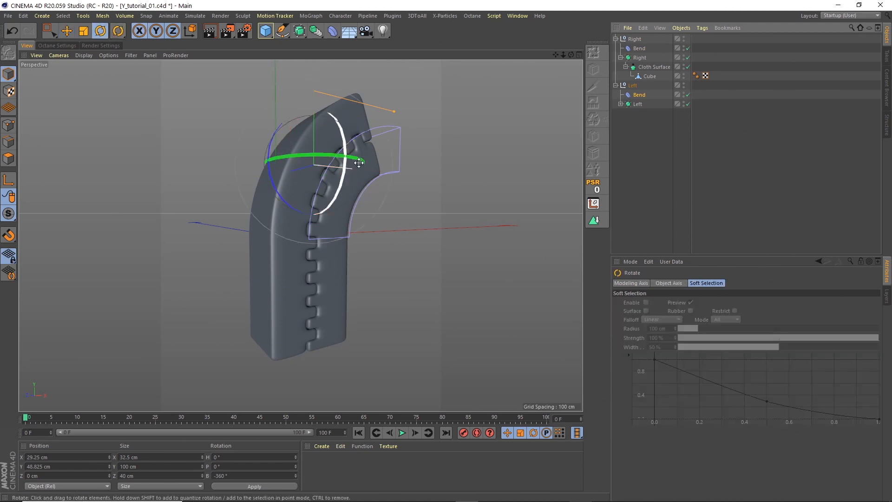
{"action": "left_click_drag", "start_coordinate": [280, 158], "coordinate": [465, 133]}
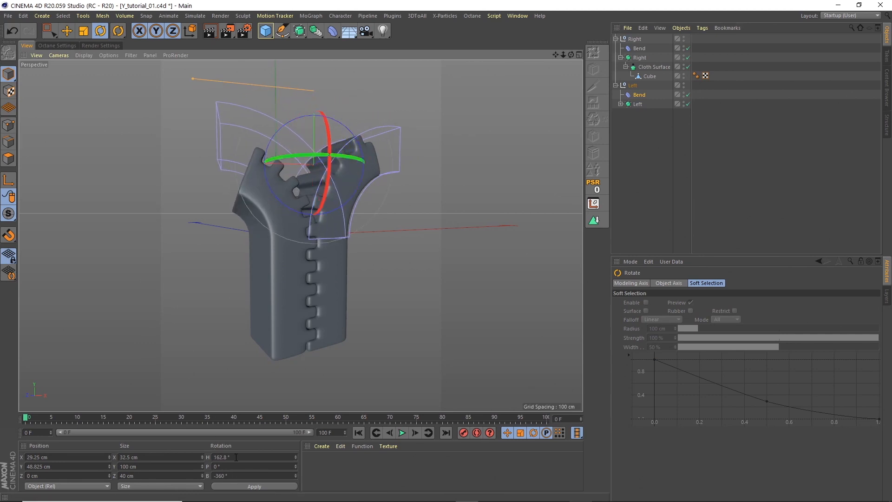
{"action": "left_click", "coordinate": [236, 457]}
{"action": "type", "text": "0"}
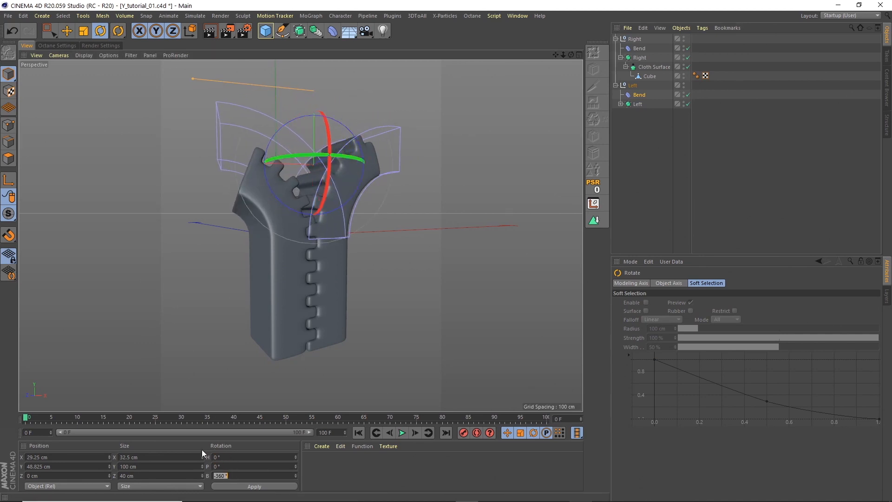
{"action": "key", "text": "Return"}
{"action": "left_click_drag", "start_coordinate": [300, 163], "coordinate": [460, 134]}
{"action": "left_click", "coordinate": [222, 457]}
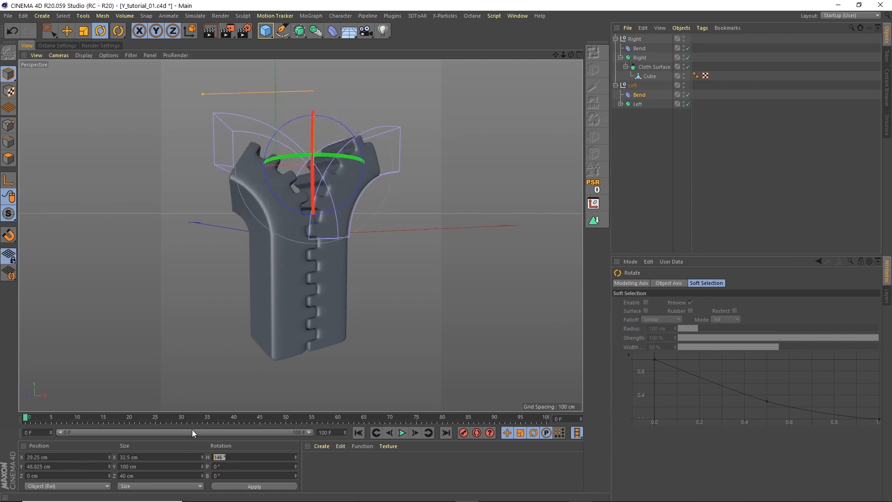
{"action": "type", "text": "180"}
{"action": "key", "text": "Return"}
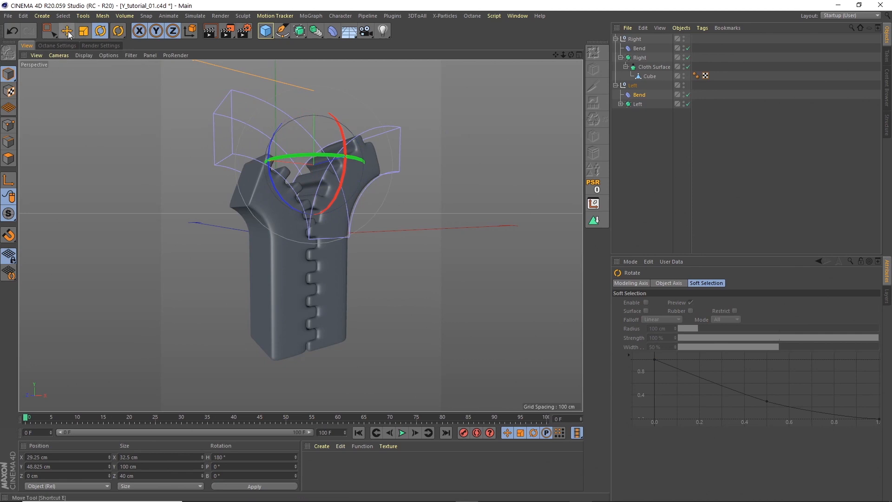
Move the Left half's Bend deformer sideways over the left block half, to an X position of about 2.7 cm.
{"action": "key", "text": "e"}
{"action": "left_click_drag", "start_coordinate": [286, 161], "coordinate": [260, 162]}
{"action": "left_click", "coordinate": [578, 55]}
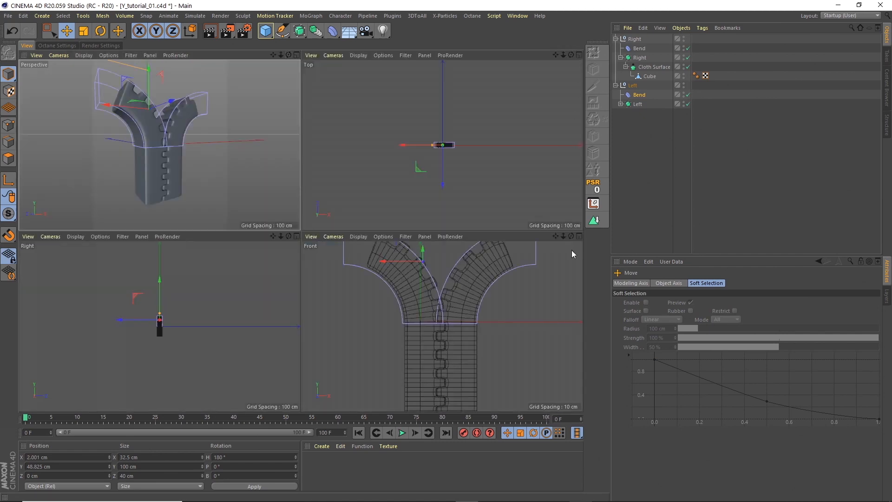
{"action": "middle_click", "coordinate": [572, 243]}
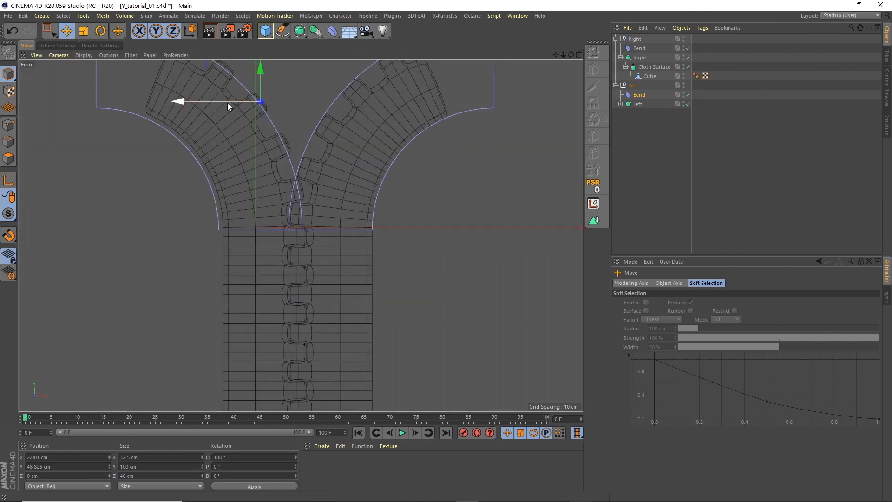
{"action": "left_click_drag", "start_coordinate": [227, 102], "coordinate": [227, 102]}
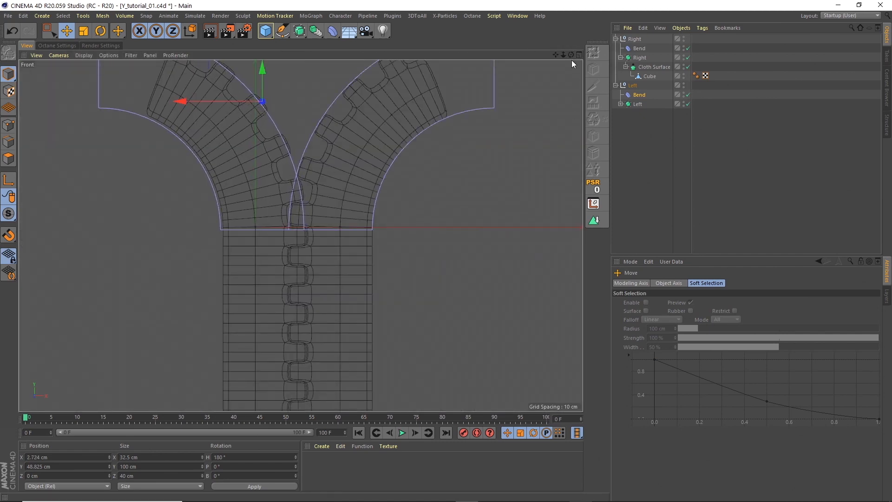
{"action": "left_click", "coordinate": [578, 54]}
{"action": "middle_click", "coordinate": [294, 61]}
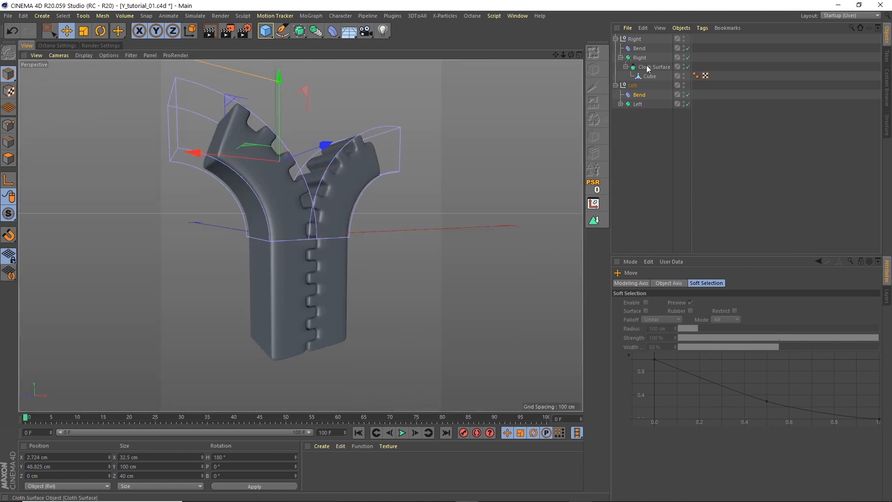
Try sliding both Bend deformers vertically along the block together, undo the move and deselect them.
{"action": "left_click", "coordinate": [641, 47]}
{"action": "left_click", "coordinate": [644, 94], "text": "ctrl"}
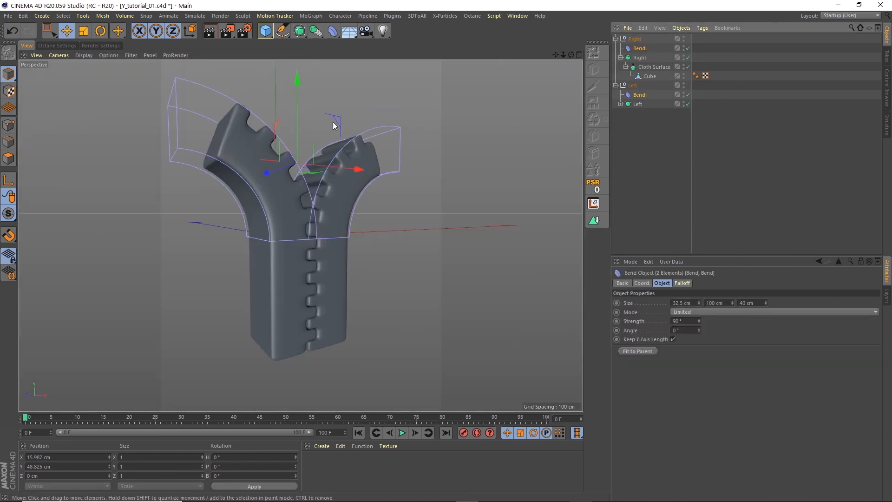
{"action": "mouse_move", "coordinate": [299, 121]}
{"action": "left_mouse_down"}
{"action": "mouse_move", "coordinate": [297, 76]}
{"action": "mouse_move", "coordinate": [299, 142]}
{"action": "mouse_move", "coordinate": [296, 58]}
{"action": "mouse_move", "coordinate": [310, 140]}
{"action": "mouse_move", "coordinate": [311, 124]}
{"action": "left_mouse_up"}
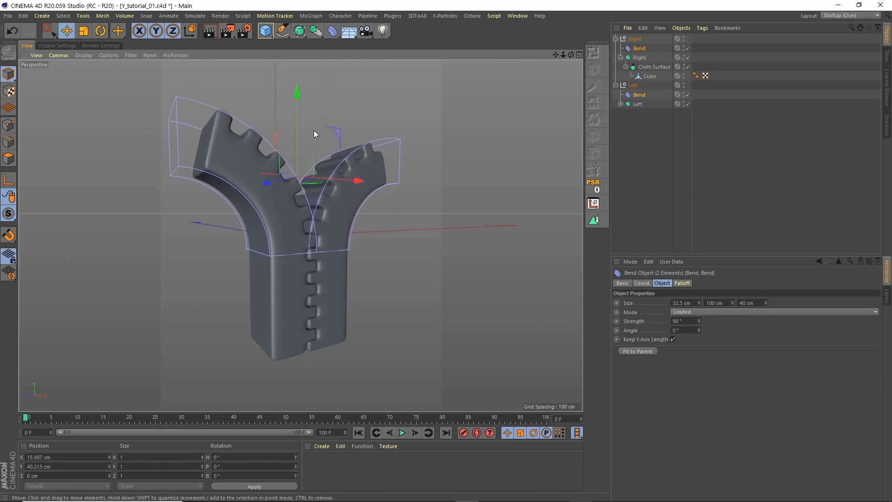
{"action": "key", "text": "ctrl+z"}
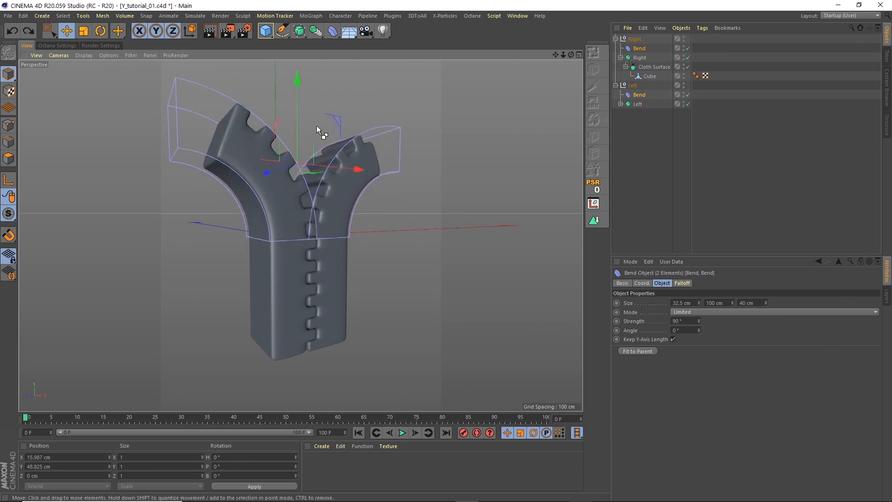
{"action": "left_click", "coordinate": [632, 127]}
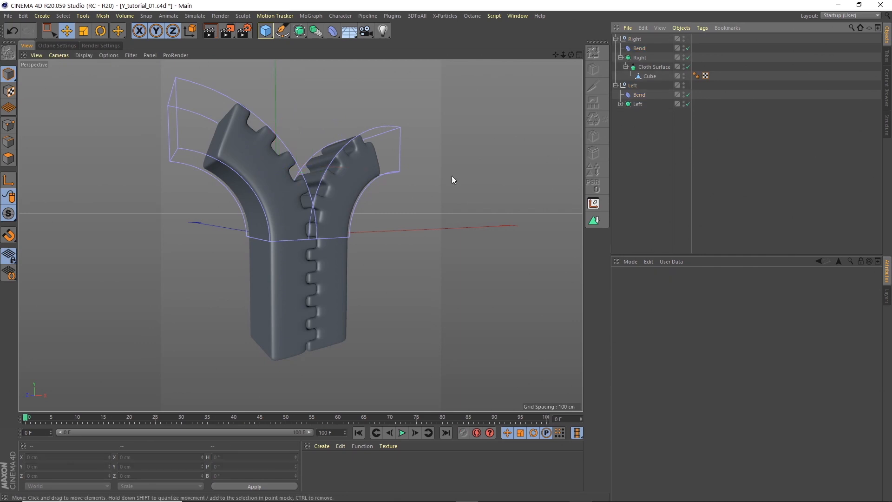
Collapse the Right Subdivision Surface and duplicate the Right half's Bend deformer directly below the original in the Right null.
{"action": "left_click", "coordinate": [621, 58]}
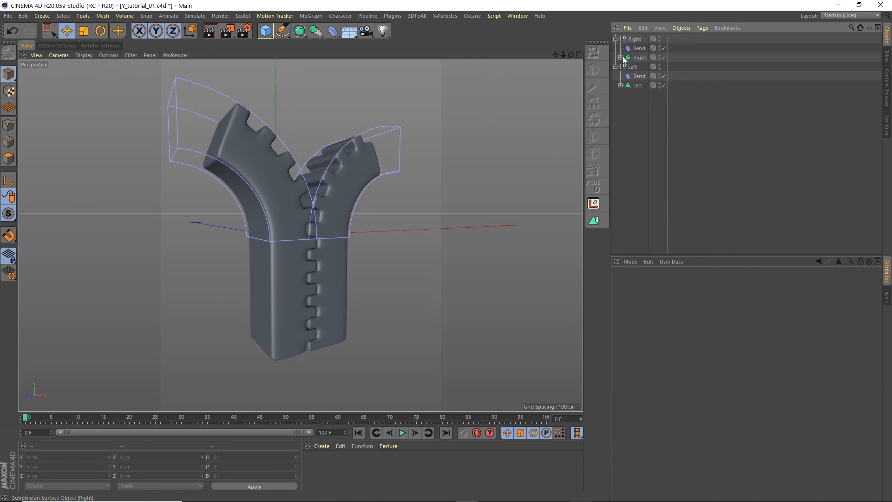
{"action": "left_click", "coordinate": [640, 49]}
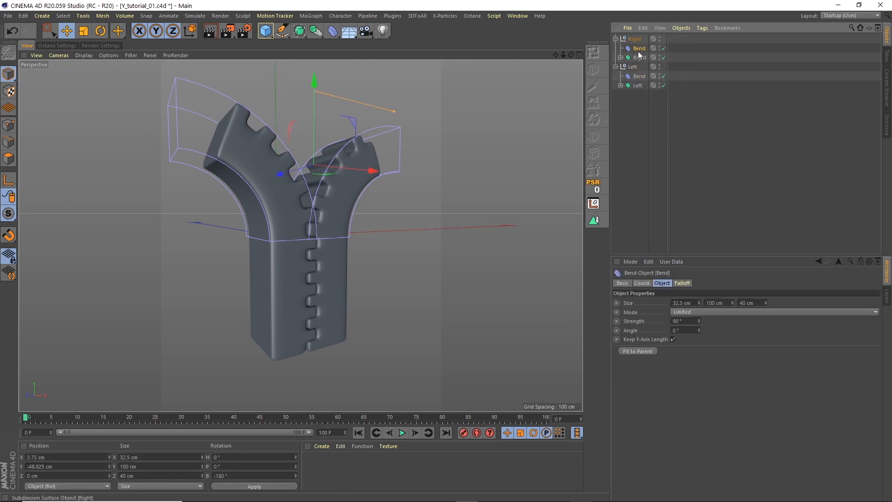
{"action": "left_click_drag", "start_coordinate": [640, 52], "coordinate": [643, 56], "text": "ctrl"}
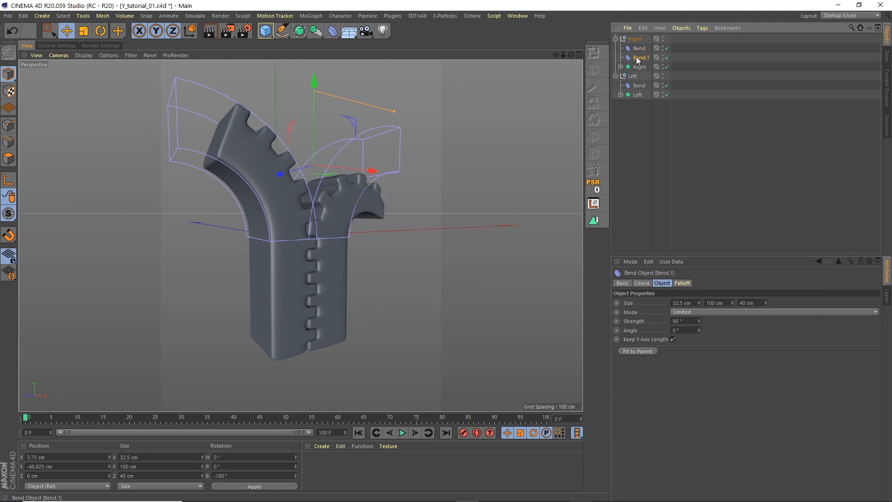
Rotate the Right half's copied Bend to a pitch of -180° and move it beneath the block, to a Y position of about 125.7 cm.
{"action": "left_click", "coordinate": [100, 31]}
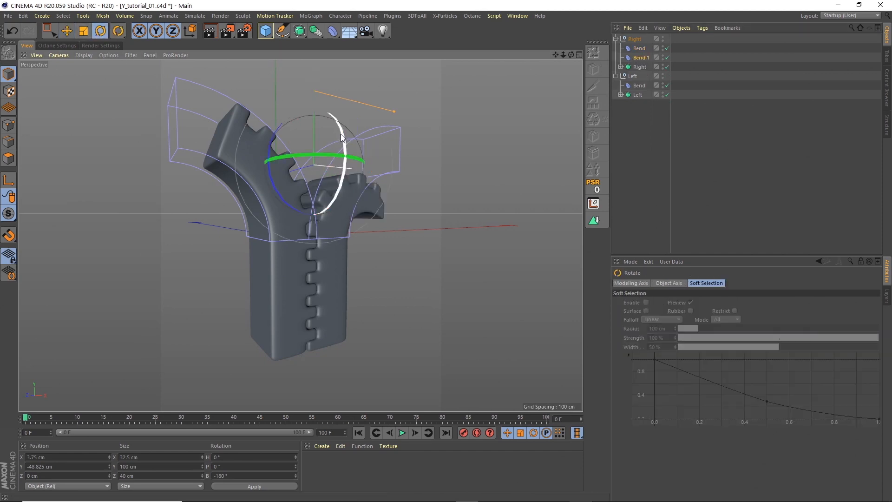
{"action": "left_click_drag", "start_coordinate": [341, 133], "coordinate": [188, 420]}
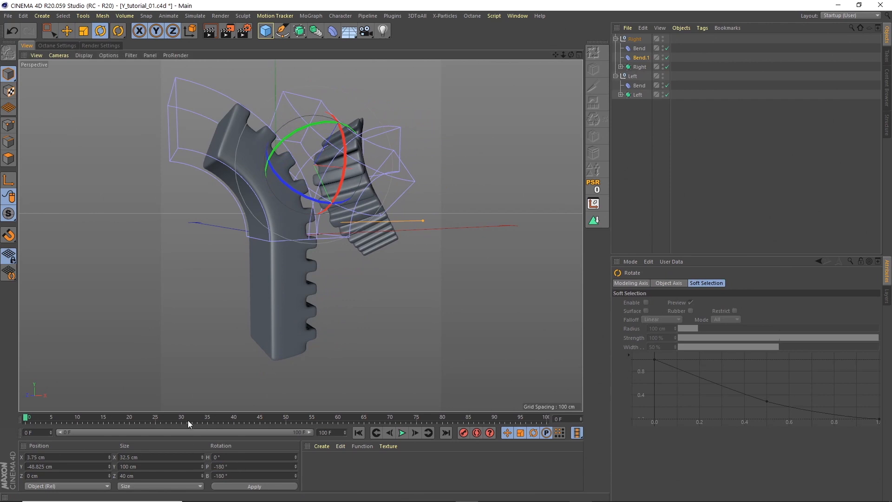
{"action": "key", "text": "e"}
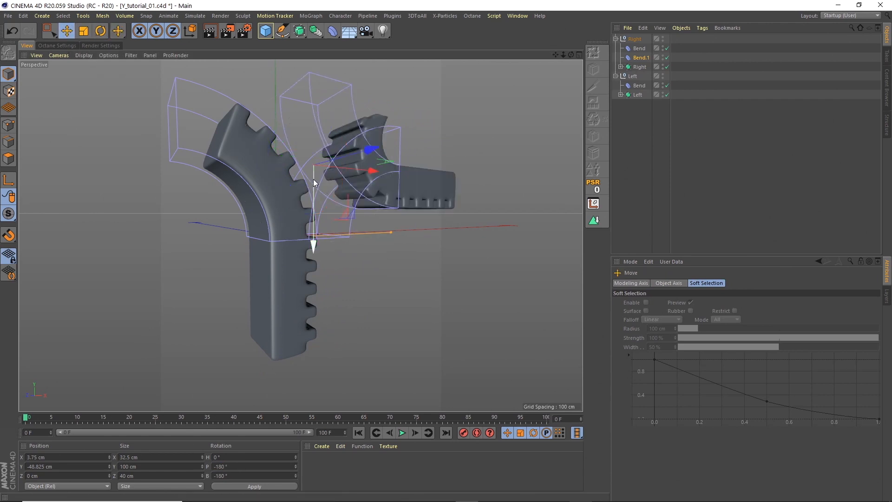
{"action": "left_click_drag", "start_coordinate": [314, 183], "coordinate": [318, 414]}
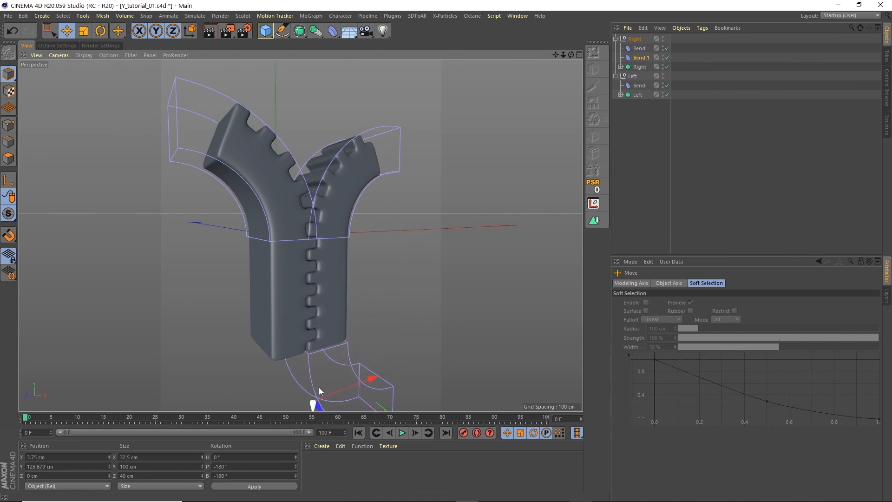
Duplicate the Left half's Bend deformer within the Left null and set the copy's pitch to 180°.
{"action": "left_click", "coordinate": [637, 86]}
{"action": "left_click_drag", "start_coordinate": [638, 87], "coordinate": [639, 91], "text": "ctrl"}
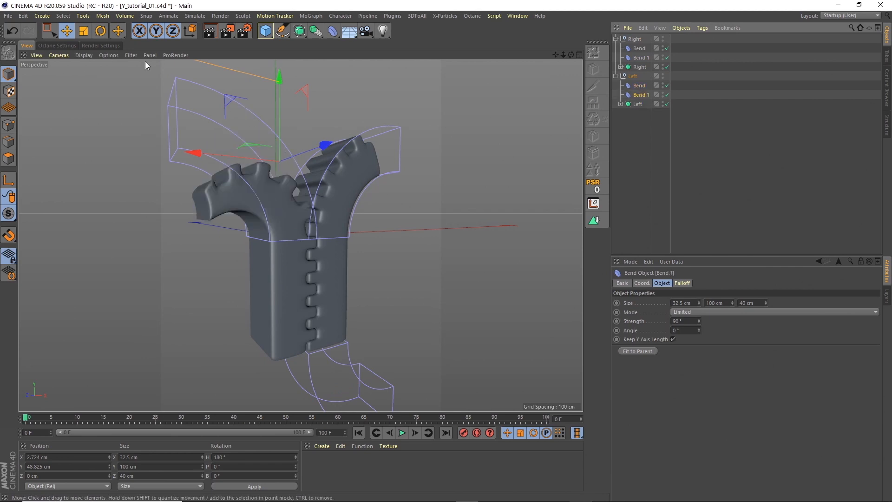
{"action": "key", "text": "r"}
{"action": "left_click_drag", "start_coordinate": [304, 144], "coordinate": [216, 72]}
{"action": "left_click", "coordinate": [221, 466]}
{"action": "type", "text": "180"}
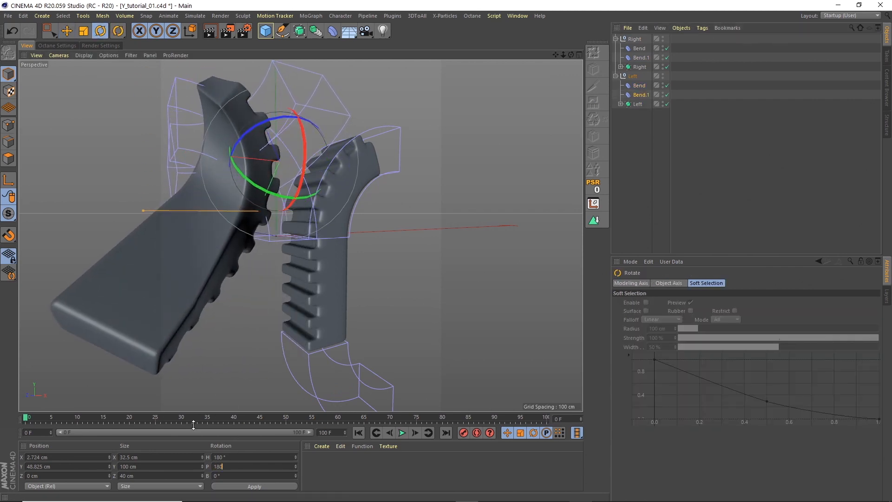
{"action": "key", "text": "Return"}
Move the Left half's copied Bend down beneath the block, fine-tuning it in the front view to leave a small gap below the bottom edge.
{"action": "key", "text": "e"}
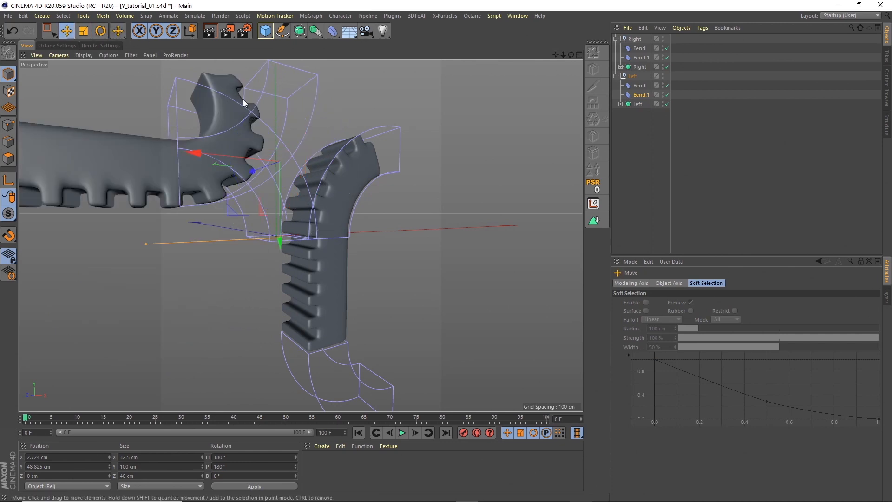
{"action": "left_click_drag", "start_coordinate": [278, 236], "coordinate": [296, 414]}
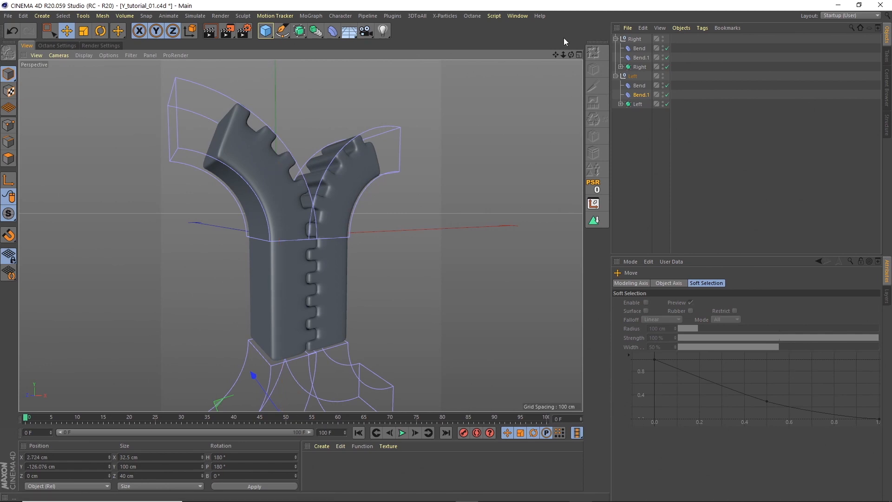
{"action": "key", "text": "F5"}
{"action": "key", "text": "F4"}
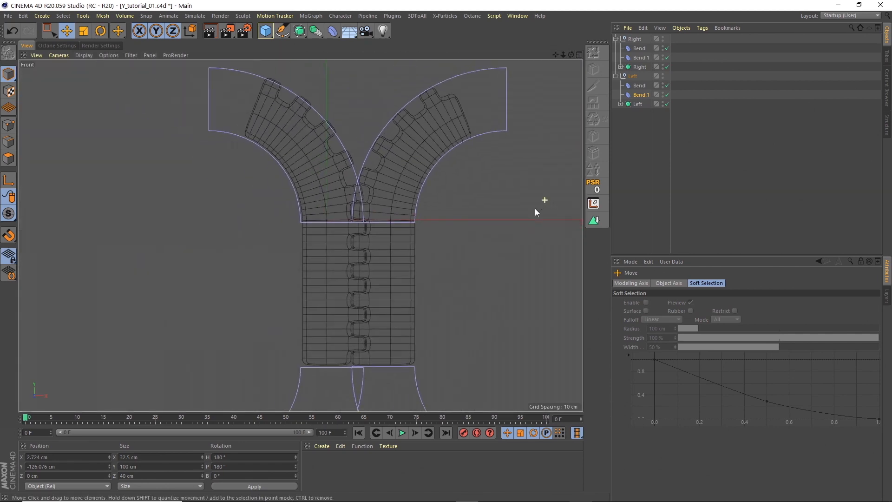
{"action": "right_click_drag", "start_coordinate": [534, 208], "coordinate": [511, 228], "text": "alt"}
{"action": "middle_click_drag", "start_coordinate": [483, 274], "coordinate": [469, 152], "text": "alt"}
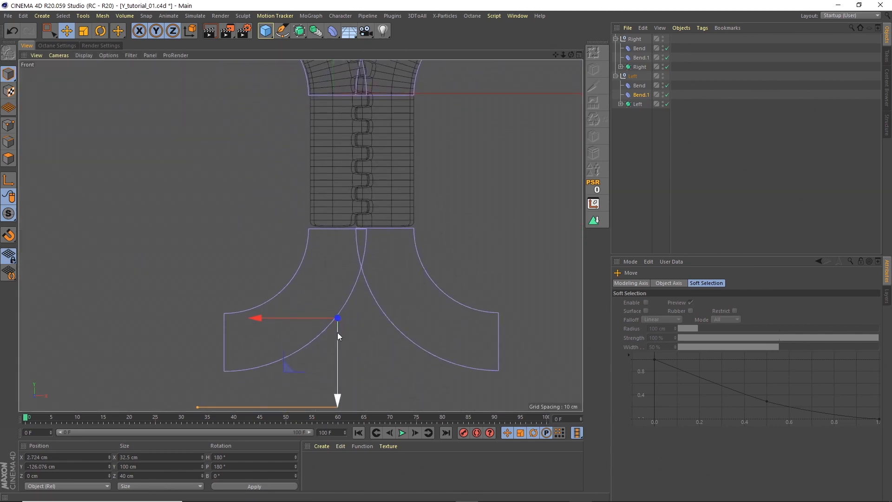
{"action": "left_click_drag", "start_coordinate": [338, 333], "coordinate": [384, 338]}
Lower the Right half's copied Bend to a Y position of about 127.5 cm, level with the Left copy, and return to the perspective view.
{"action": "left_click", "coordinate": [640, 58]}
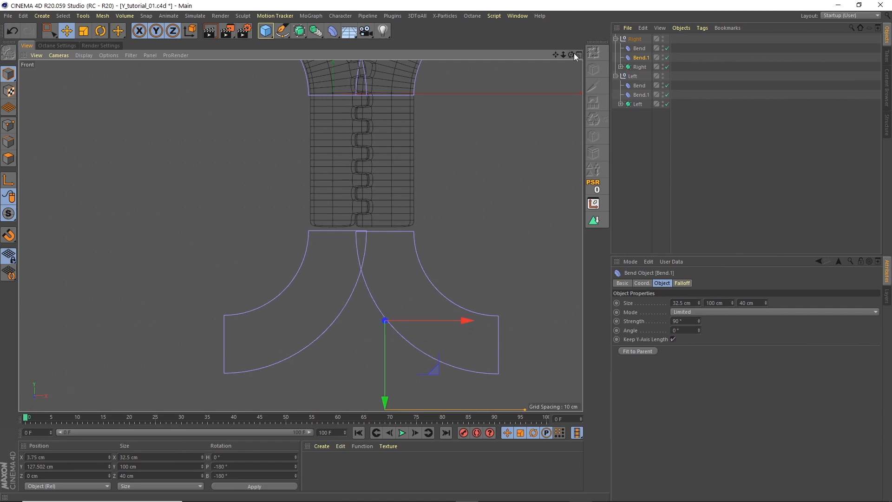
{"action": "left_click_drag", "start_coordinate": [555, 54], "coordinate": [538, 162]}
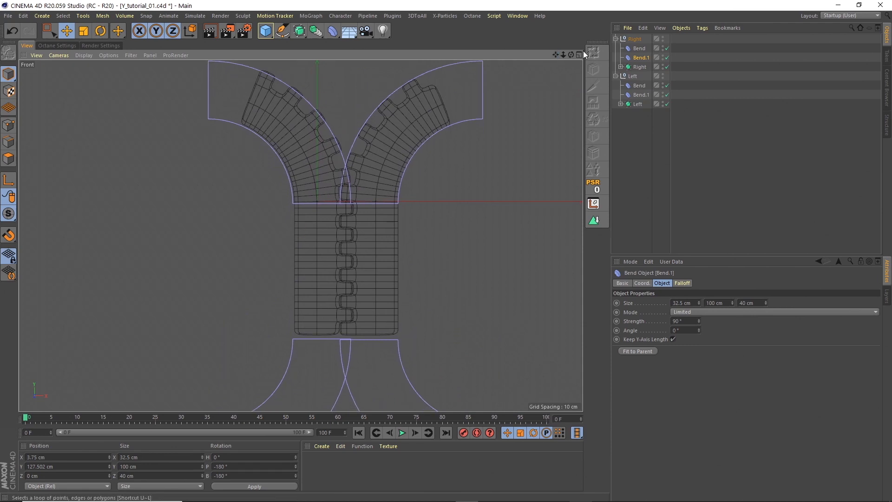
{"action": "left_click", "coordinate": [580, 55]}
{"action": "left_click", "coordinate": [298, 53]}
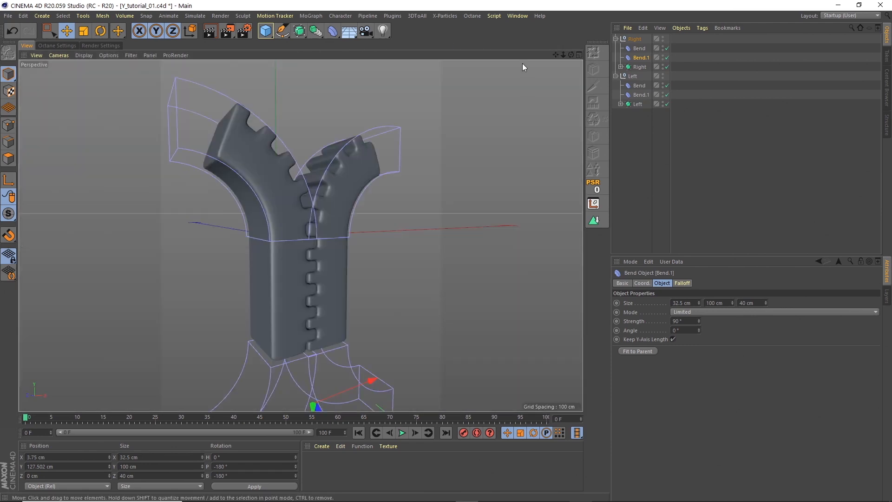
Try moving all four Bend deformers vertically along the block together, and undo the move.
{"action": "left_click", "coordinate": [639, 49], "text": "ctrl"}
{"action": "left_click", "coordinate": [640, 86], "text": "ctrl"}
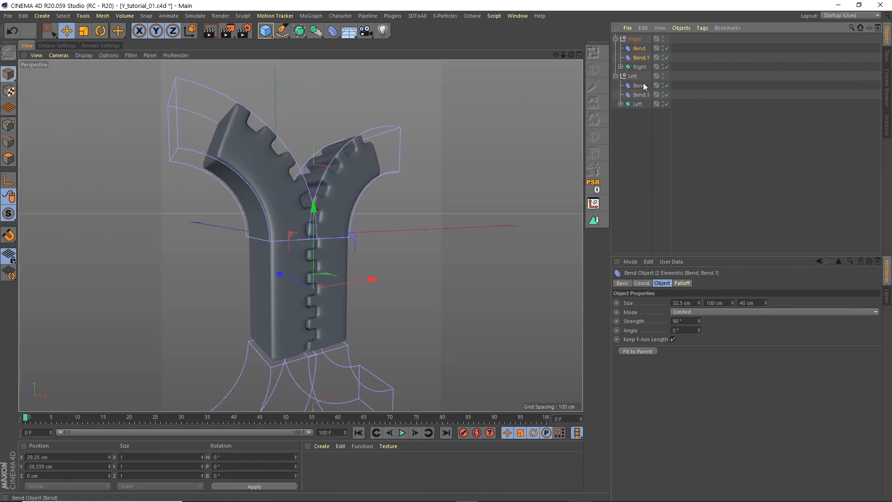
{"action": "left_click", "coordinate": [641, 95], "text": "ctrl"}
{"action": "mouse_move", "coordinate": [299, 249]}
{"action": "left_mouse_down"}
{"action": "mouse_move", "coordinate": [297, 154]}
{"action": "mouse_move", "coordinate": [296, 235]}
{"action": "left_mouse_up"}
{"action": "key", "text": "ctrl+z"}
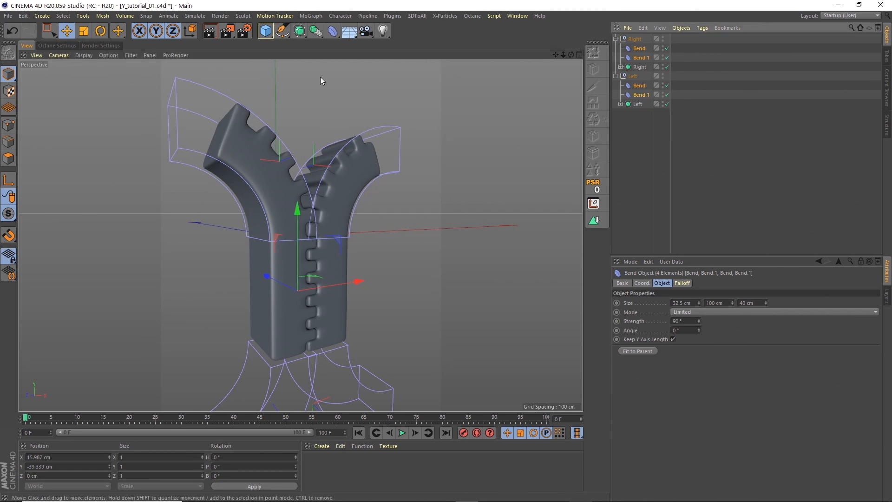
Add a Null object to the scene and rename it Target.
{"action": "left_click_drag", "start_coordinate": [266, 32], "coordinate": [297, 44]}
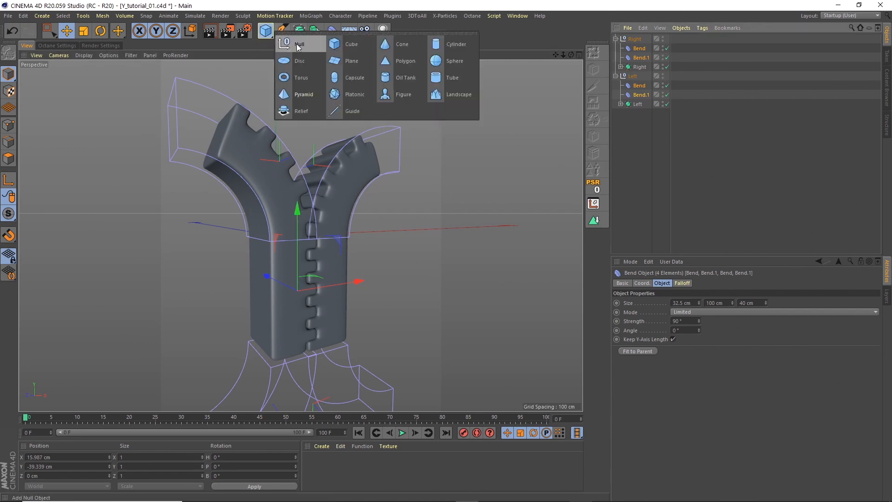
{"action": "left_click", "coordinate": [297, 44]}
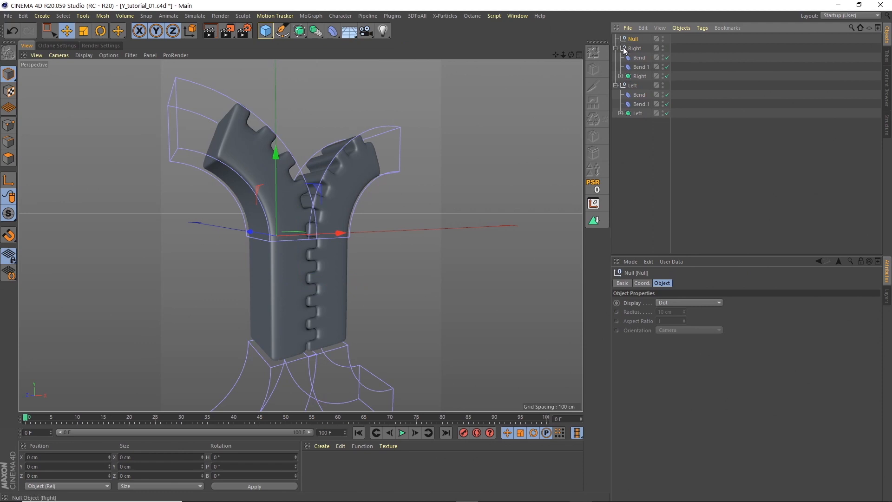
{"action": "double_click", "coordinate": [634, 39]}
{"action": "type", "text": "T"}
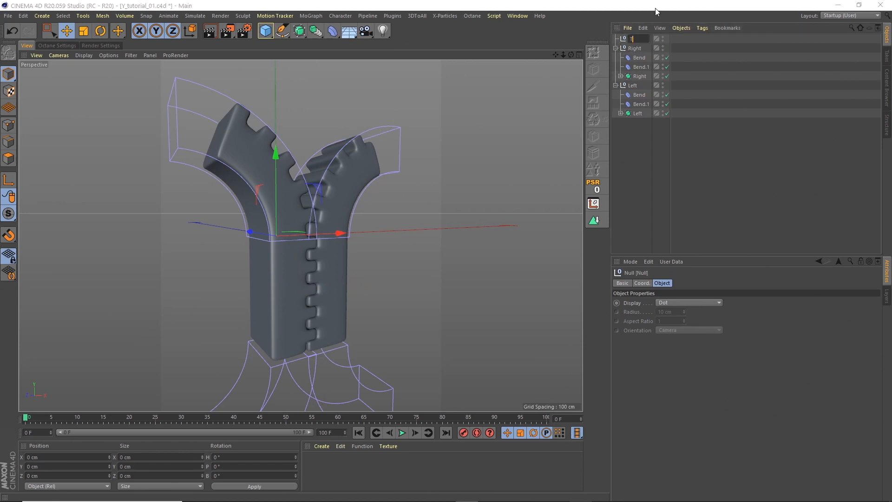
{"action": "type", "text": "arget"}
{"action": "key", "text": "Return"}
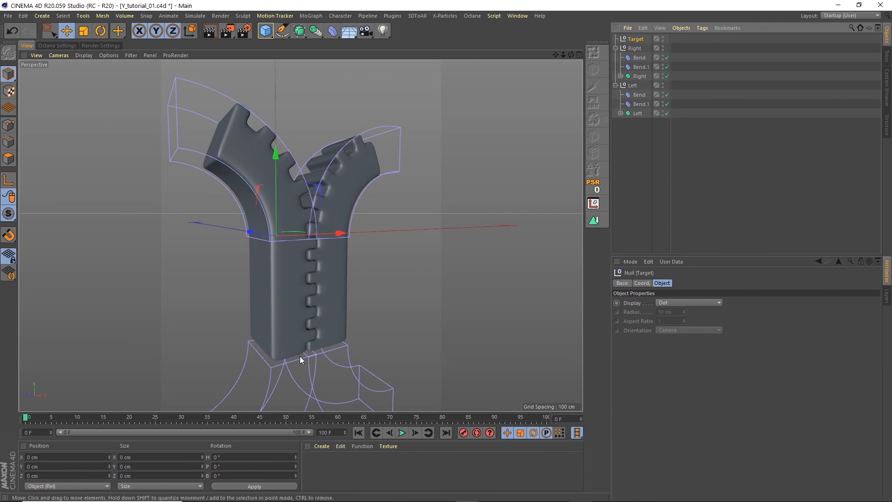
Give all four Bend deformers a Constraint tag with a Parent constraint that targets the Target null.
{"action": "left_click", "coordinate": [639, 57]}
{"action": "left_click", "coordinate": [642, 67], "text": "shift"}
{"action": "left_click", "coordinate": [640, 94], "text": "ctrl"}
{"action": "left_click", "coordinate": [641, 104], "text": "ctrl"}
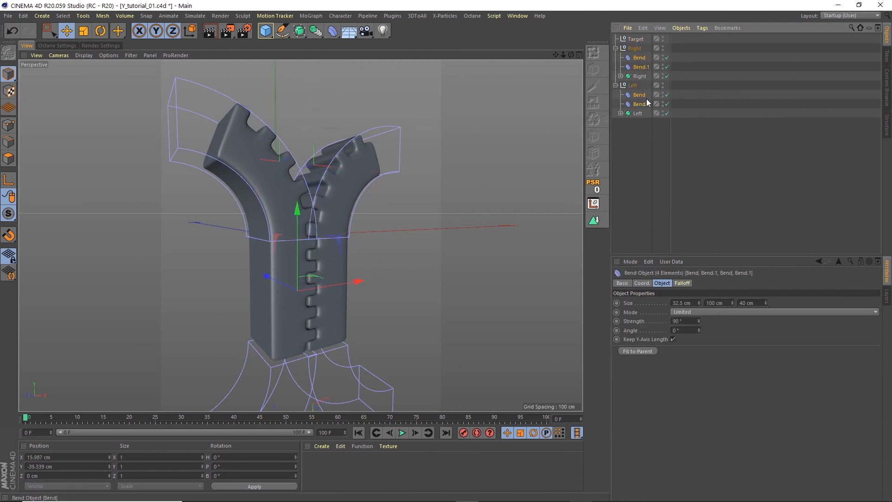
{"action": "left_click", "coordinate": [703, 28]}
{"action": "mouse_move", "coordinate": [726, 60]}
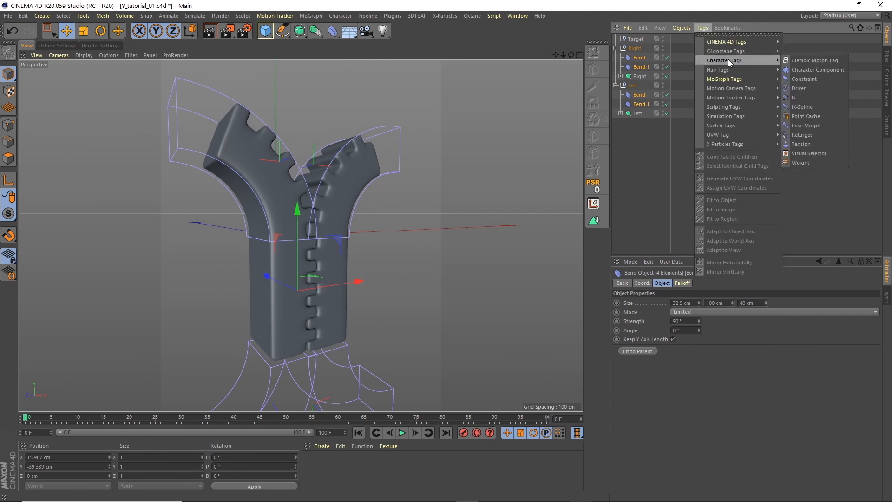
{"action": "left_click", "coordinate": [786, 80]}
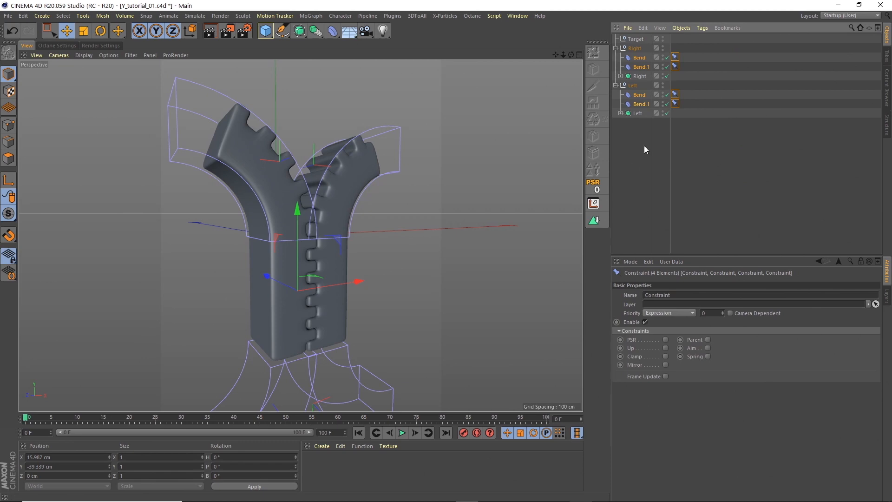
{"action": "left_click", "coordinate": [708, 339]}
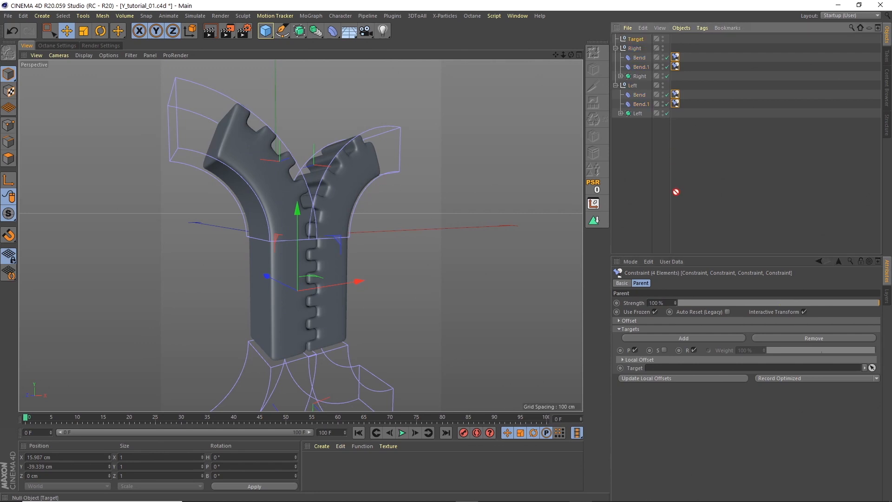
{"action": "left_click_drag", "start_coordinate": [676, 192], "coordinate": [672, 370]}
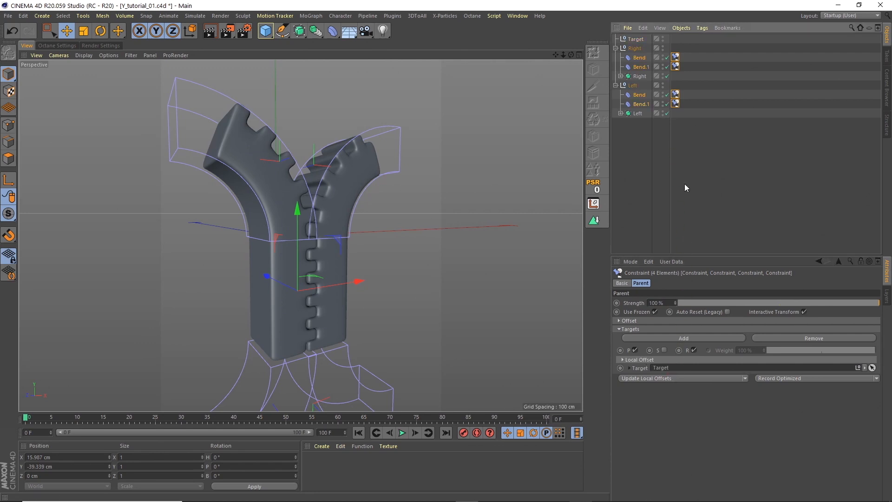
Try moving the Target null vertically and sideways to test its control of the bends, undoing each move.
{"action": "left_click", "coordinate": [636, 40]}
{"action": "left_click_drag", "start_coordinate": [275, 163], "coordinate": [269, 104]}
{"action": "key", "text": "ctrl+z"}
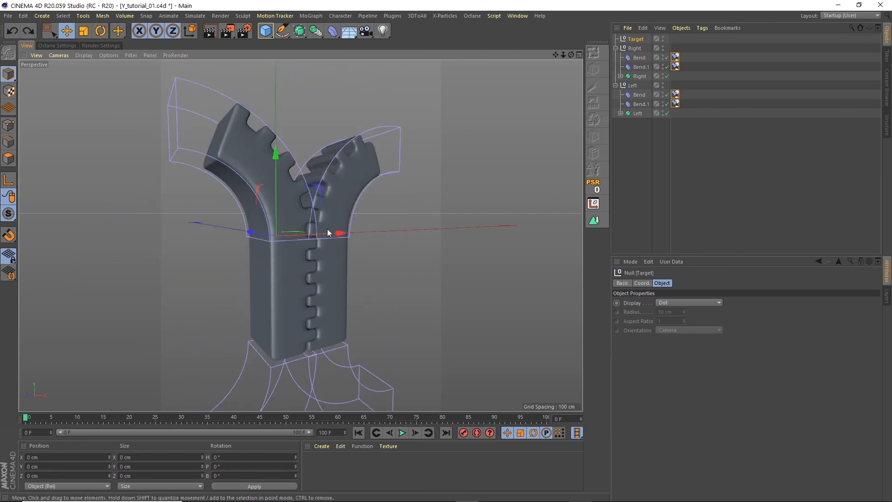
{"action": "left_click_drag", "start_coordinate": [327, 229], "coordinate": [389, 219]}
{"action": "key", "text": "ctrl+z"}
{"action": "left_click_drag", "start_coordinate": [277, 194], "coordinate": [278, 171]}
{"action": "key", "text": "ctrl+z"}
{"action": "left_click_drag", "start_coordinate": [275, 164], "coordinate": [275, 96]}
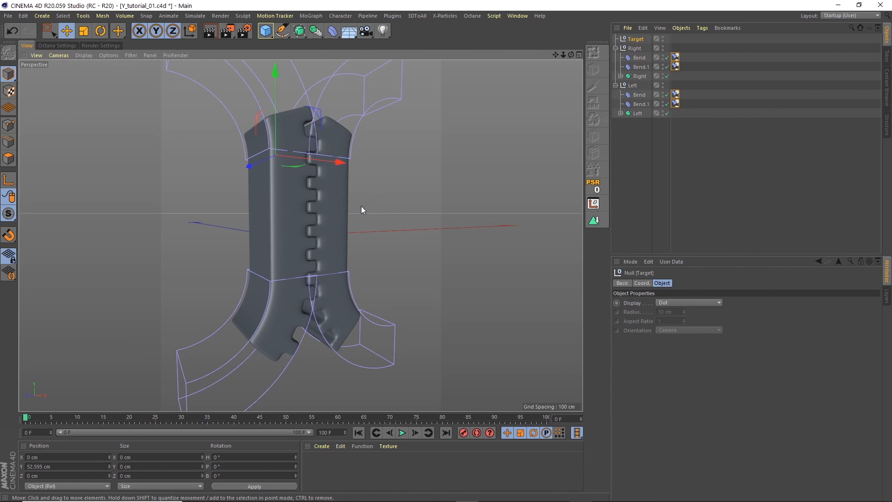
{"action": "key", "text": "ctrl+z"}
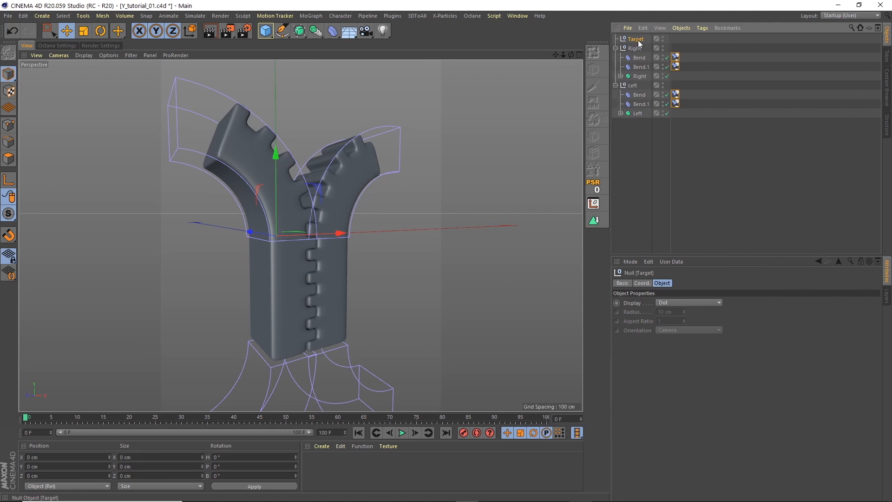
Duplicate the Target null and rename the copy Spring.
{"action": "left_click_drag", "start_coordinate": [637, 39], "coordinate": [641, 40]}
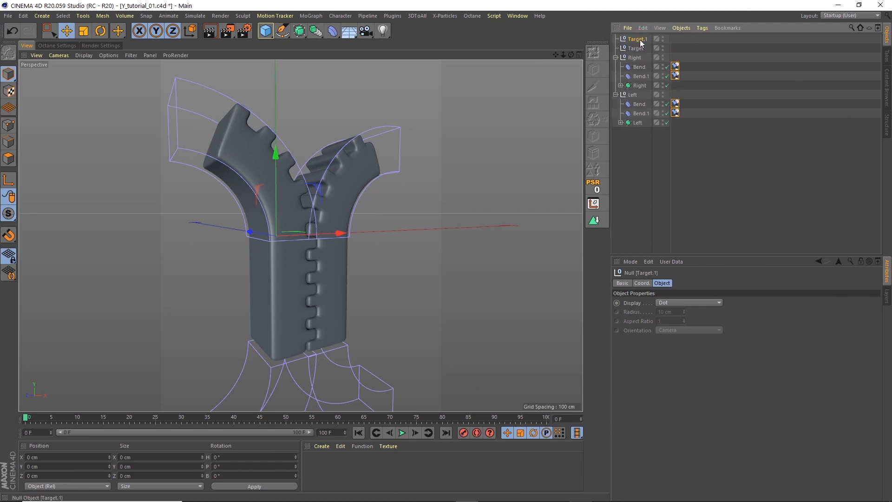
{"action": "double_click", "coordinate": [637, 39]}
{"action": "type", "text": "Spring"}
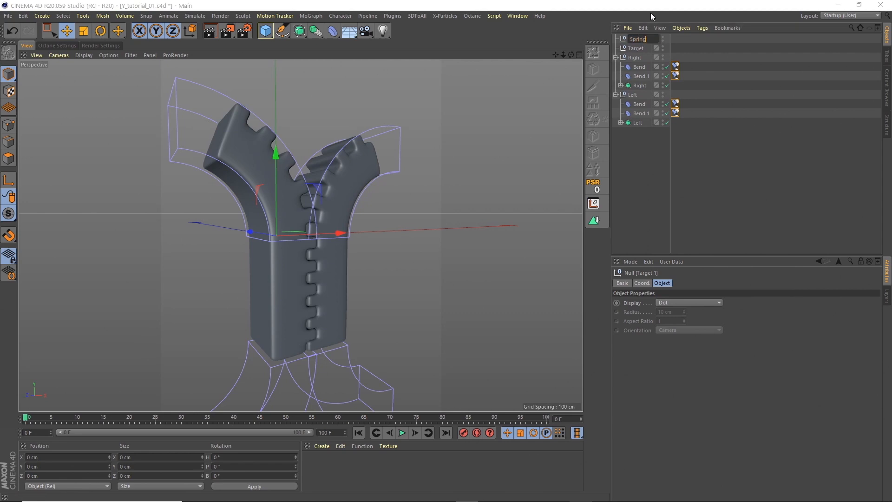
{"action": "key", "text": "Return"}
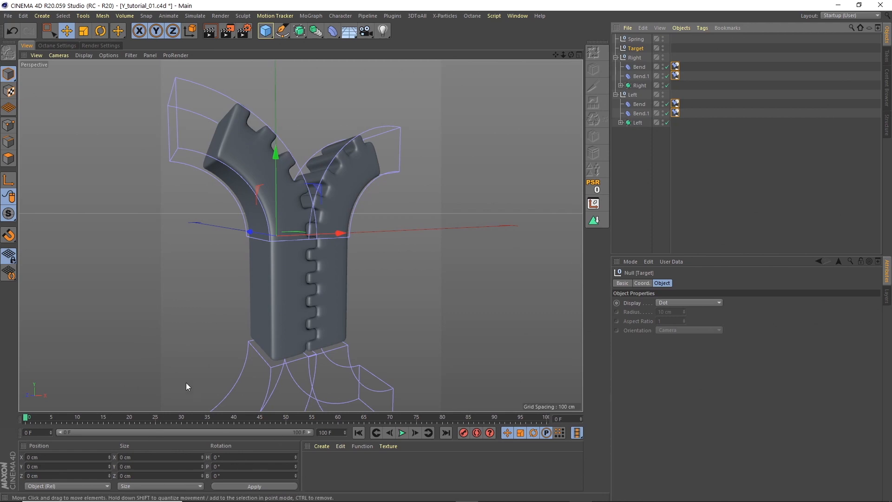
Add a Constraint tag to the Target null with a Spring constraint that targets the Spring null.
{"action": "left_click", "coordinate": [635, 41]}
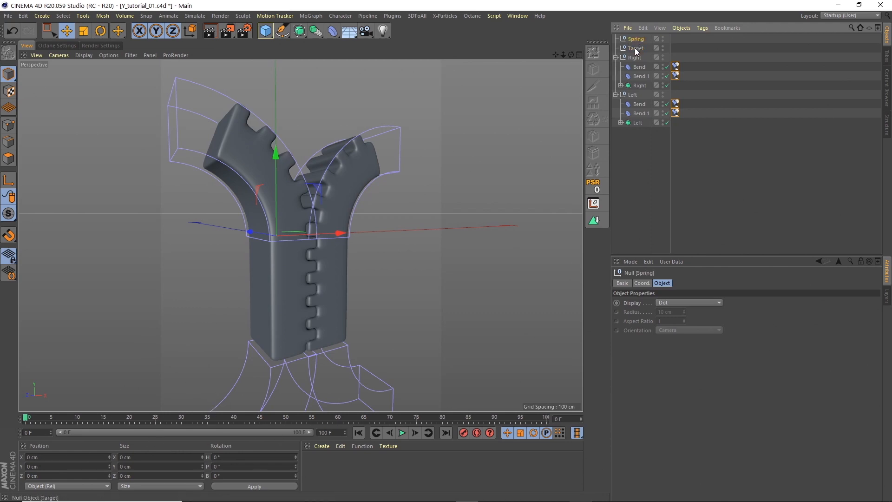
{"action": "left_click", "coordinate": [636, 49]}
{"action": "left_click", "coordinate": [701, 28]}
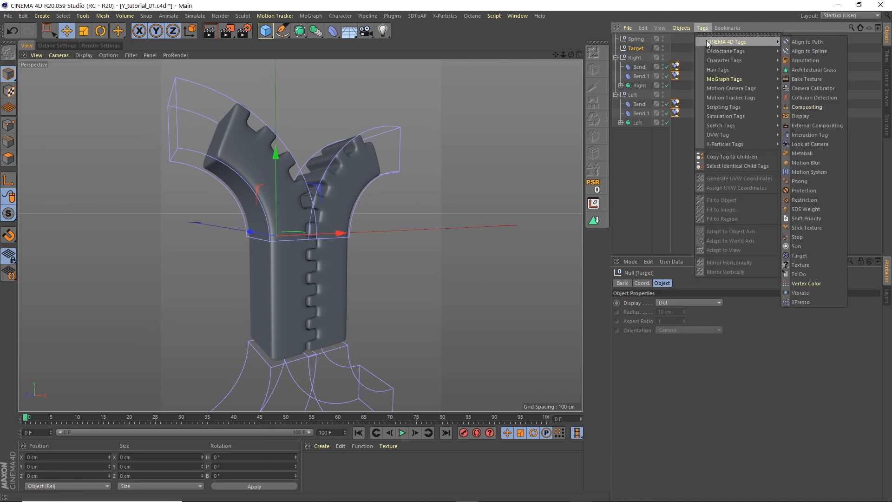
{"action": "left_click", "coordinate": [806, 77]}
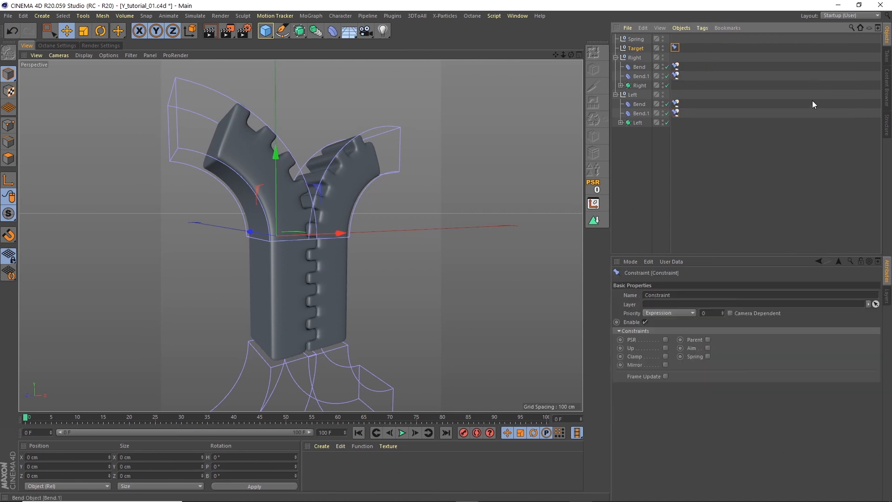
{"action": "left_click", "coordinate": [708, 356]}
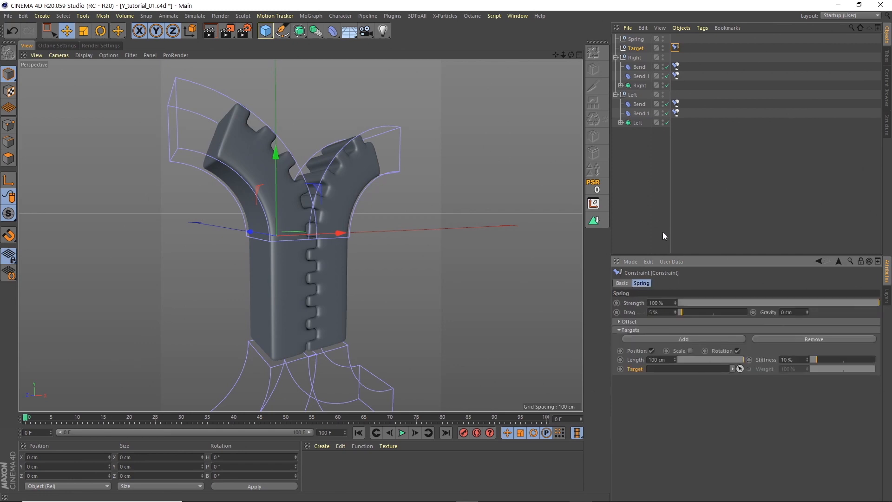
{"action": "left_click_drag", "start_coordinate": [637, 39], "coordinate": [666, 372]}
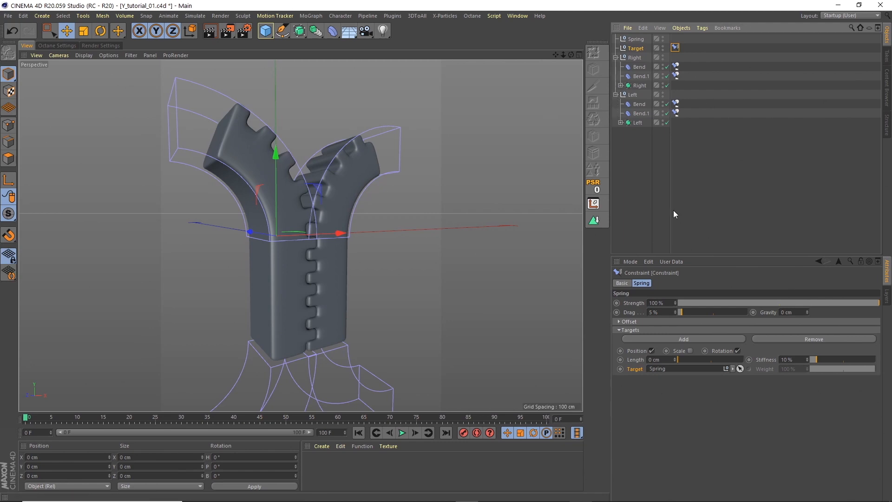
Keyframe the Spring null's Y position at 0 cm on frame 0 and at 90 cm on frame 25.
{"action": "left_click", "coordinate": [636, 39]}
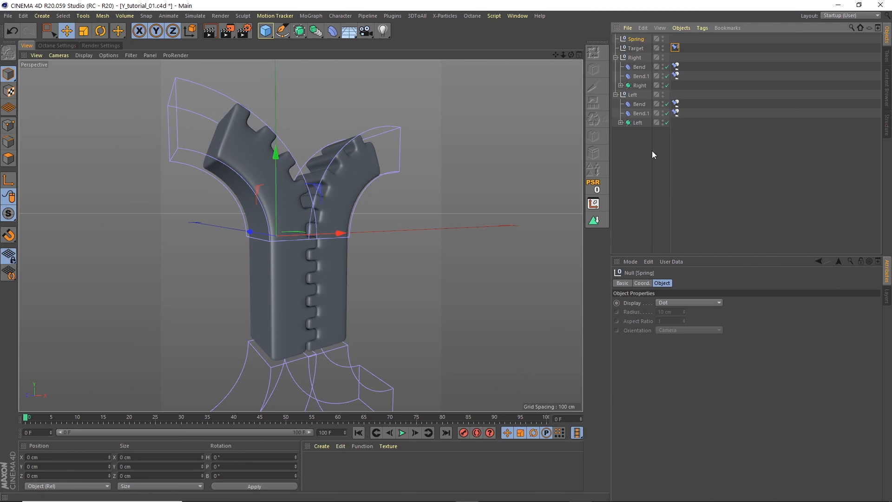
{"action": "left_click", "coordinate": [642, 283]}
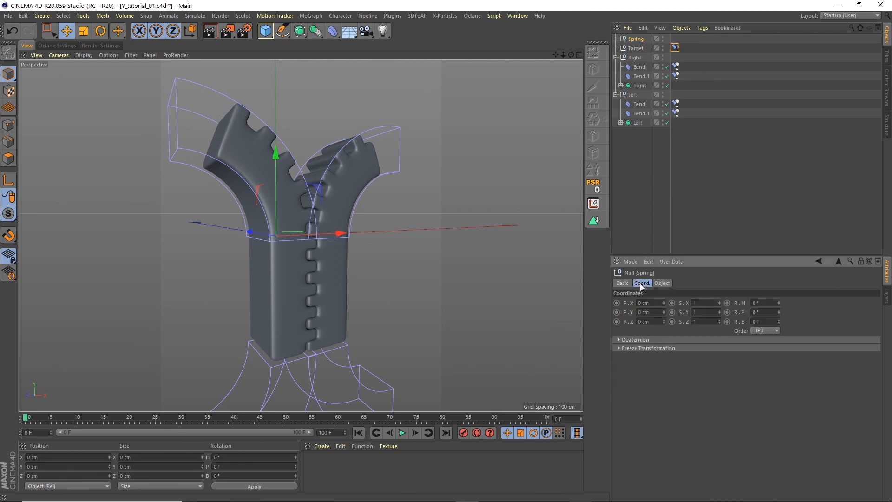
{"action": "left_click", "coordinate": [616, 312]}
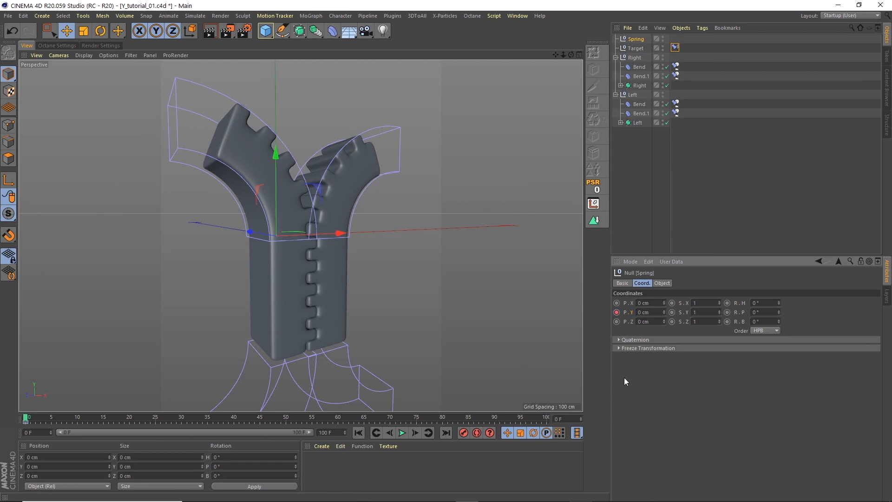
{"action": "left_click", "coordinate": [157, 420]}
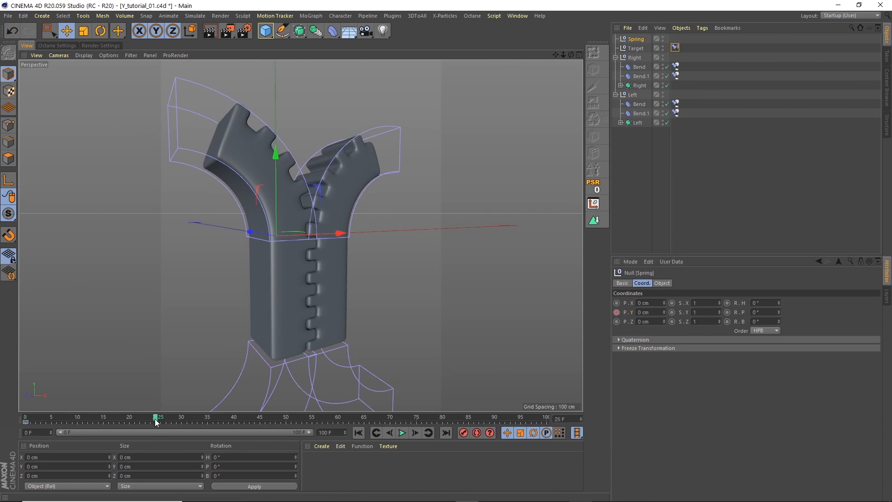
{"action": "double_click", "coordinate": [643, 312]}
{"action": "type", "text": "90"}
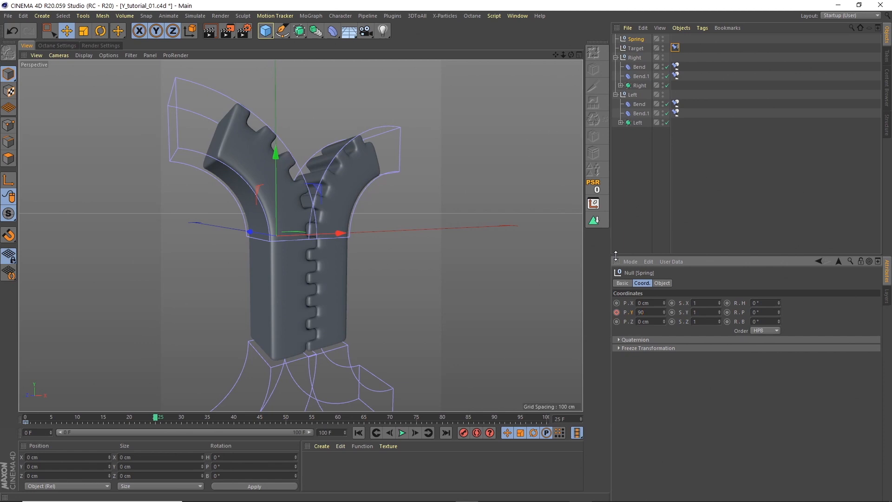
{"action": "key", "text": "Return"}
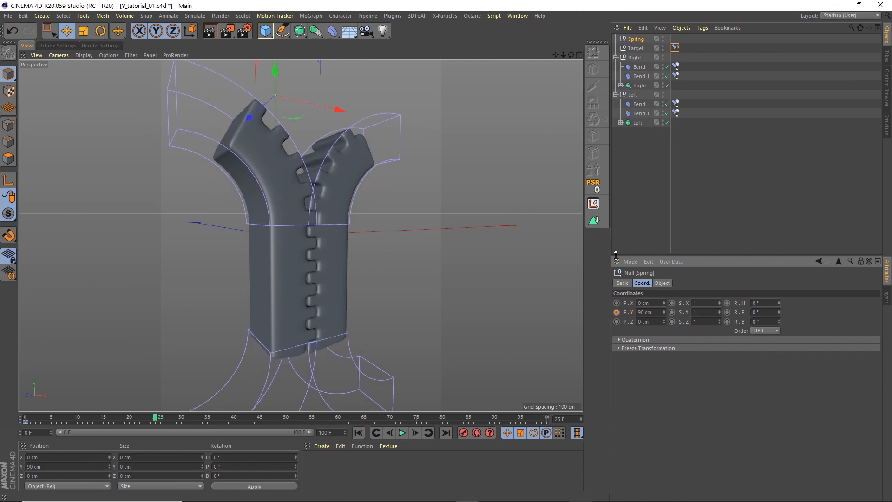
{"action": "left_click", "coordinate": [616, 312]}
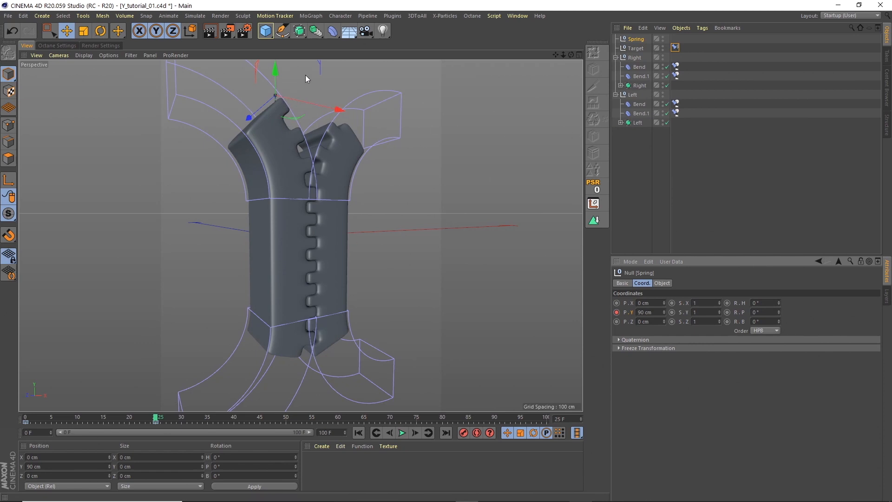
Add Y position keyframes to the Spring null at 90 cm on frame 55 and at 0 cm on frame 80.
{"action": "left_click", "coordinate": [631, 38]}
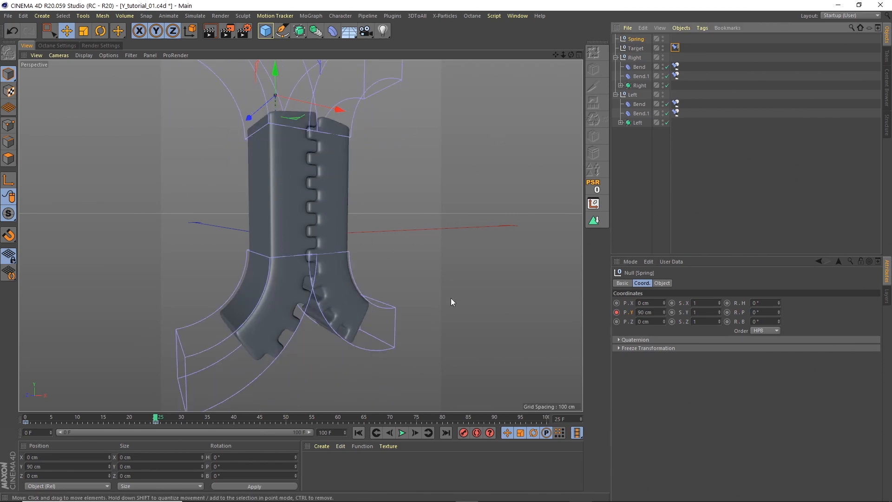
{"action": "left_click", "coordinate": [313, 419]}
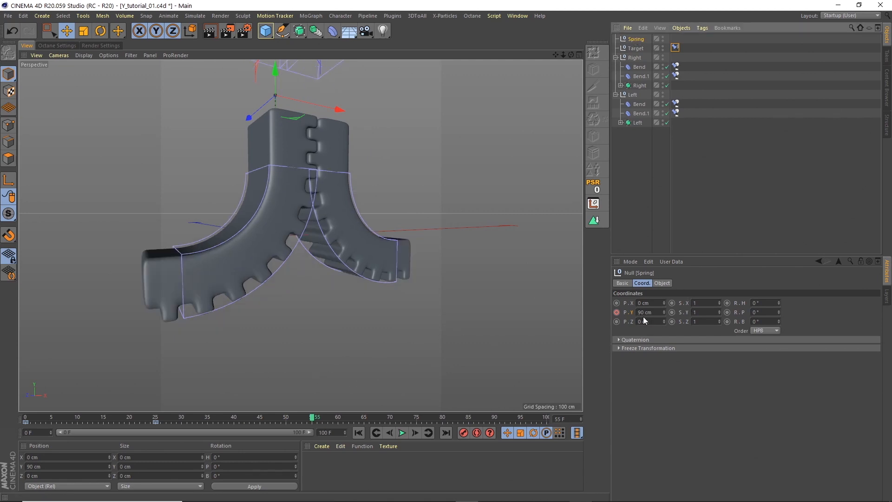
{"action": "left_click", "coordinate": [617, 312]}
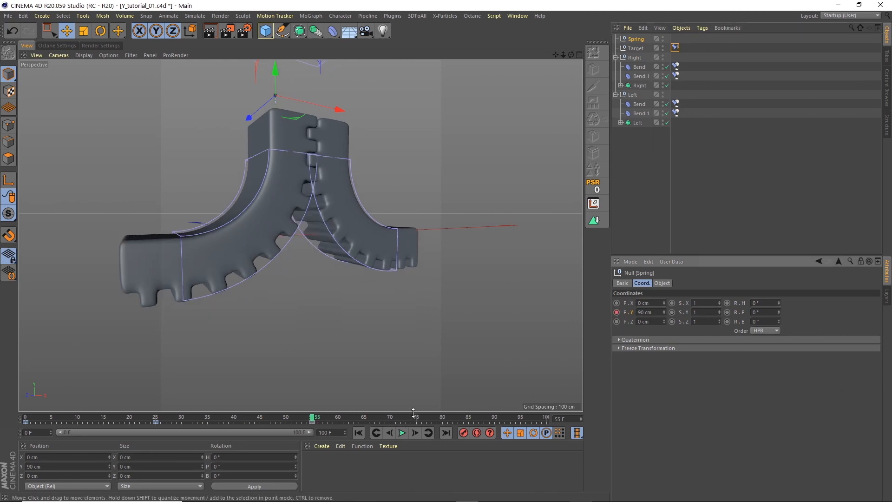
{"action": "left_click", "coordinate": [442, 419]}
{"action": "double_click", "coordinate": [643, 314]}
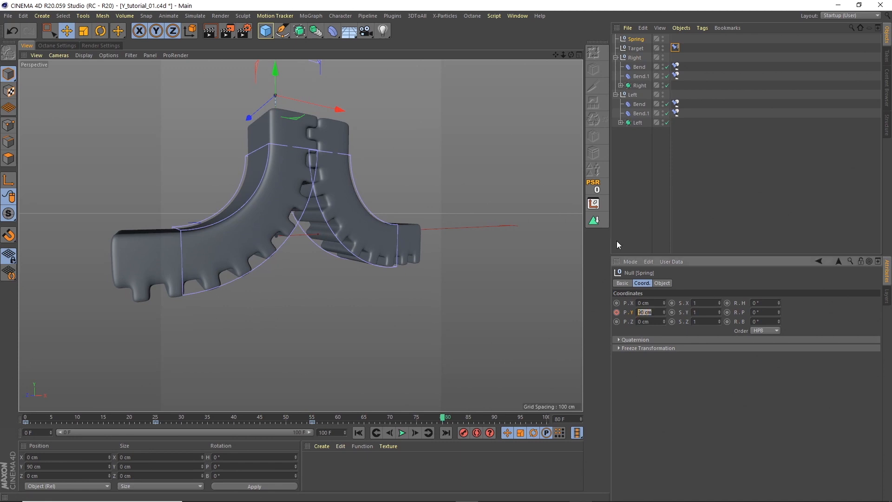
{"action": "type", "text": "0"}
{"action": "key", "text": "Return"}
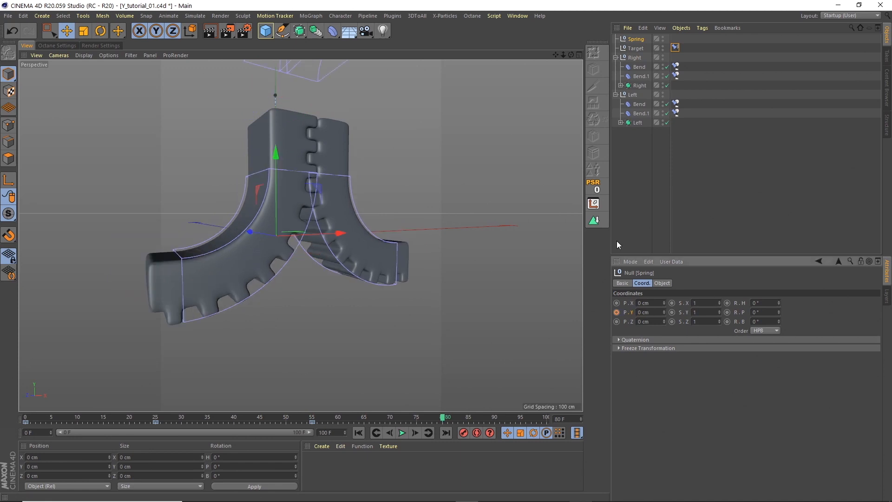
{"action": "left_click", "coordinate": [617, 313], "text": "ctrl"}
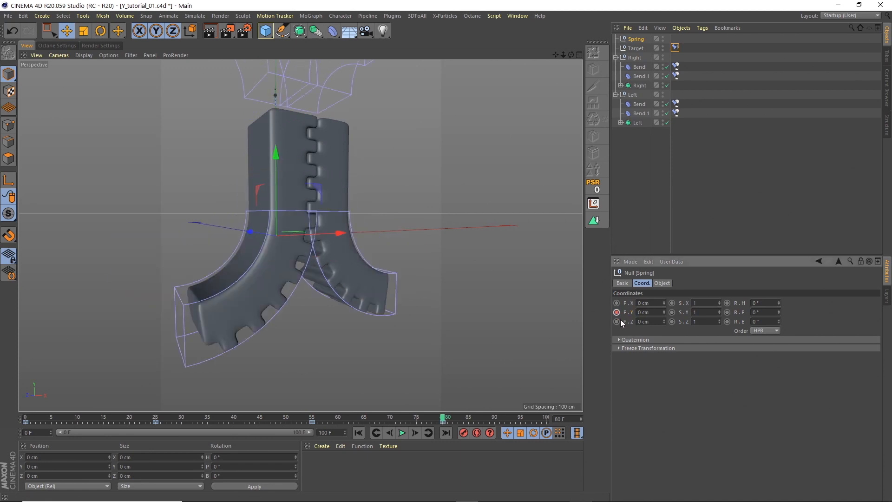
Play back the animation from frame 0 to check the bending motion, and review the Target null's Spring constraint settings.
{"action": "left_click", "coordinate": [402, 433]}
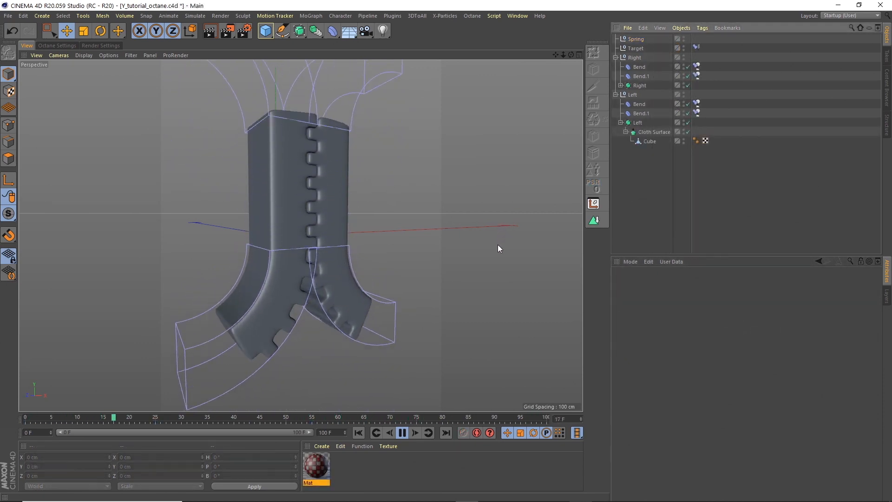
{"action": "left_click", "coordinate": [403, 433]}
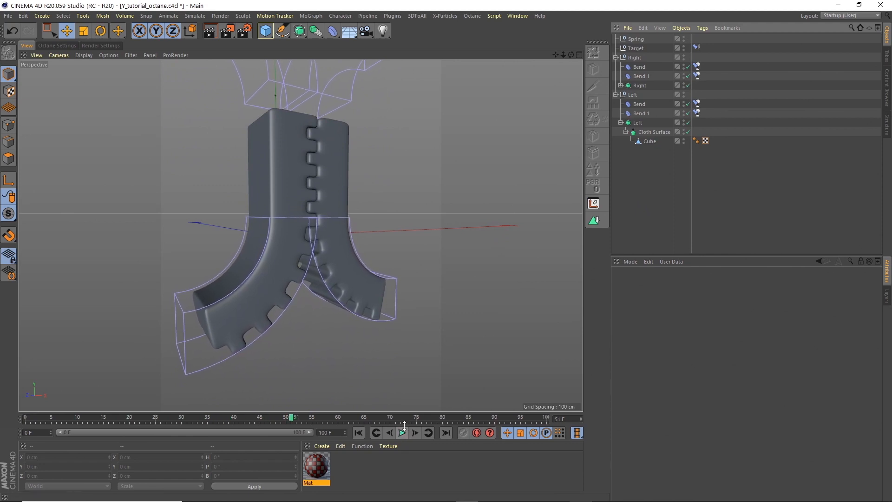
{"action": "left_click", "coordinate": [696, 47]}
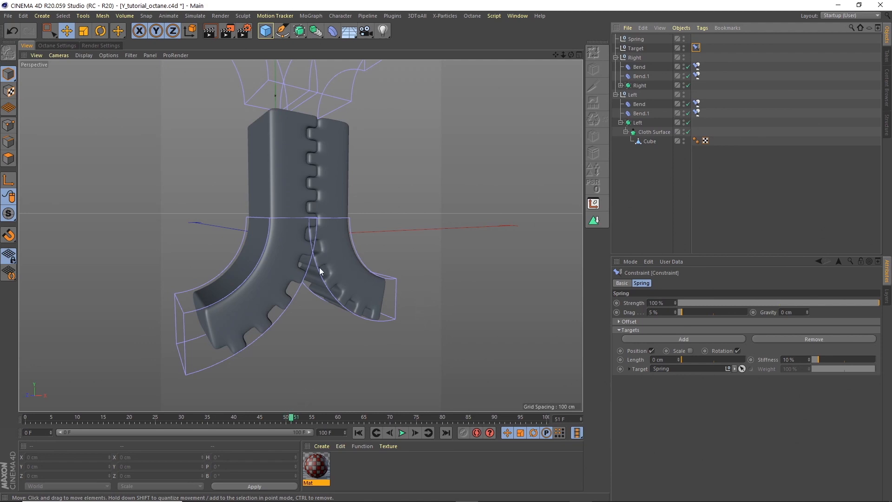
{"action": "left_click", "coordinate": [26, 417]}
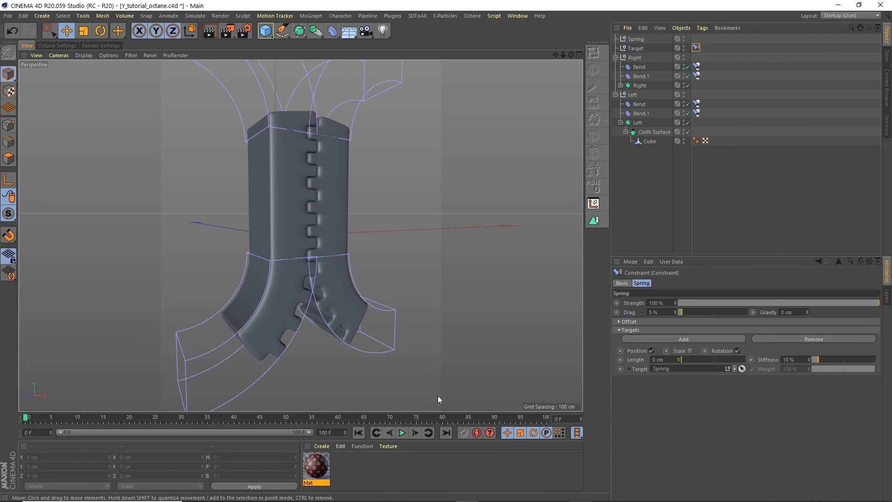
{"action": "left_click", "coordinate": [403, 433]}
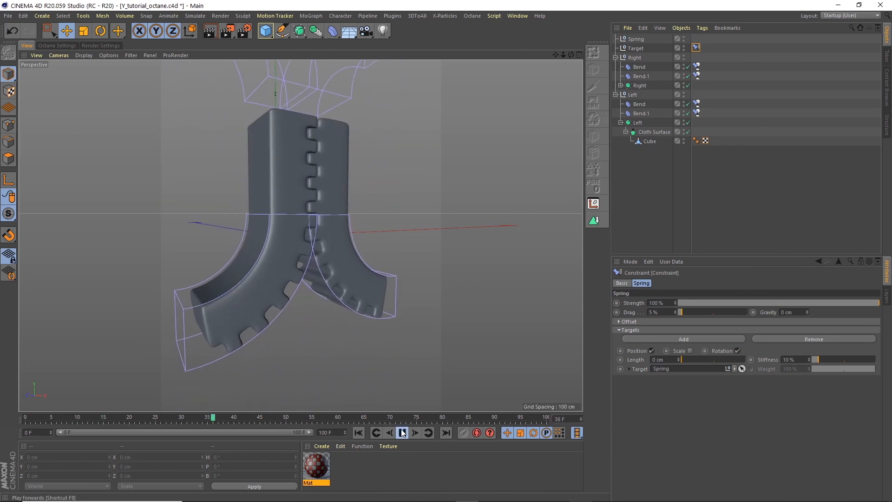
{"action": "left_click", "coordinate": [400, 433]}
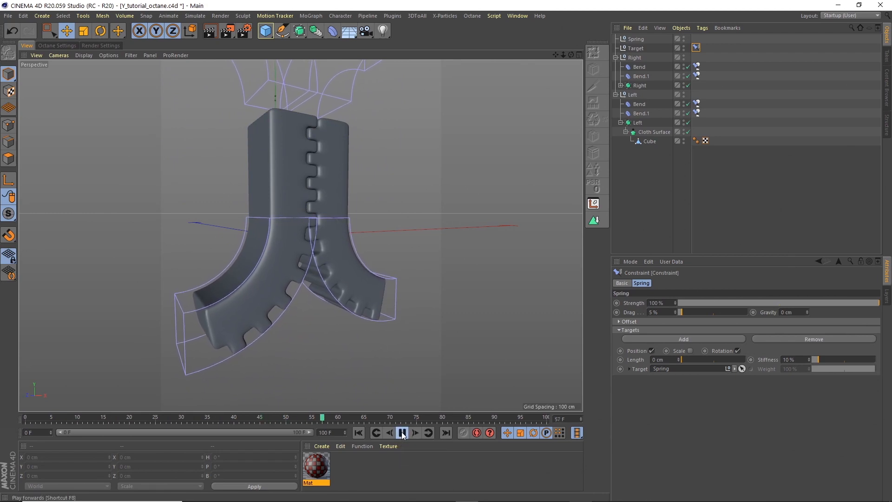
Stop the playback, return the animation to frame 0 and save the scene.
{"action": "left_click", "coordinate": [403, 433]}
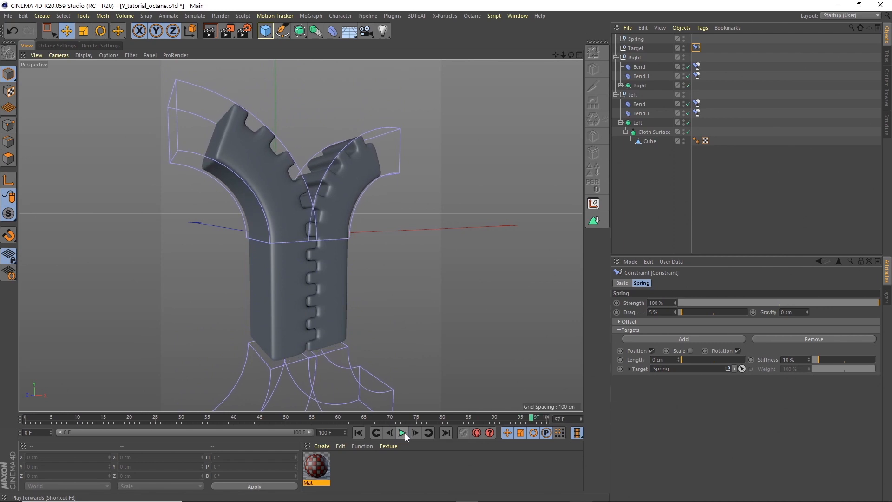
{"action": "left_click", "coordinate": [359, 432]}
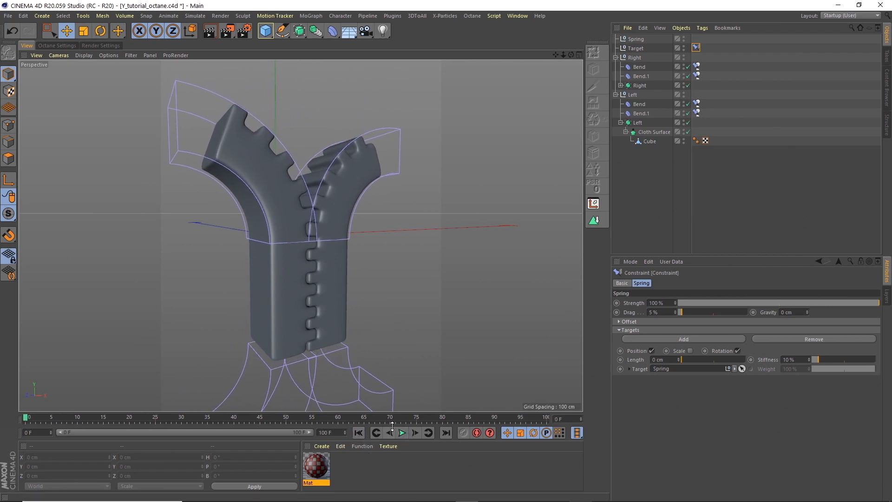
{"action": "left_click", "coordinate": [8, 16]}
{"action": "left_click", "coordinate": [26, 91]}
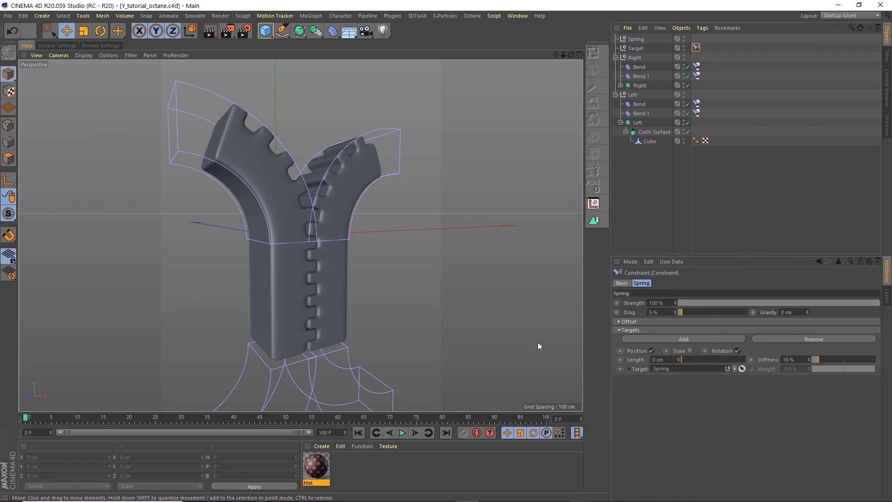
Review the Tiles colour texture of the Mat material and apply Mat to the Cube in the Left group.
{"action": "left_click", "coordinate": [320, 469]}
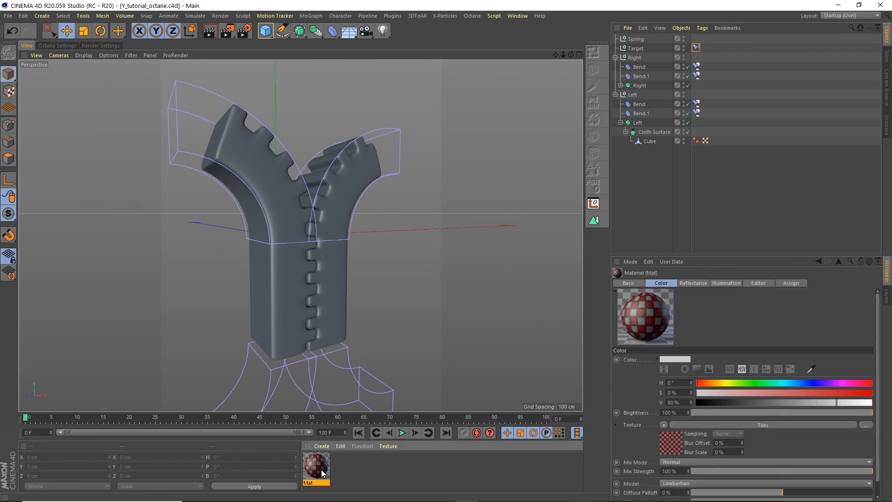
{"action": "double_click", "coordinate": [316, 467]}
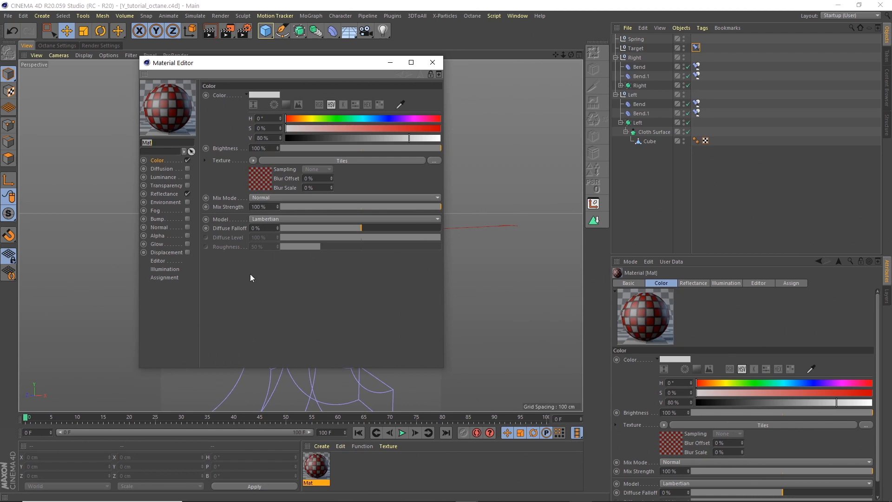
{"action": "left_click", "coordinate": [269, 179]}
{"action": "left_click", "coordinate": [168, 160]}
{"action": "left_click", "coordinate": [432, 63]}
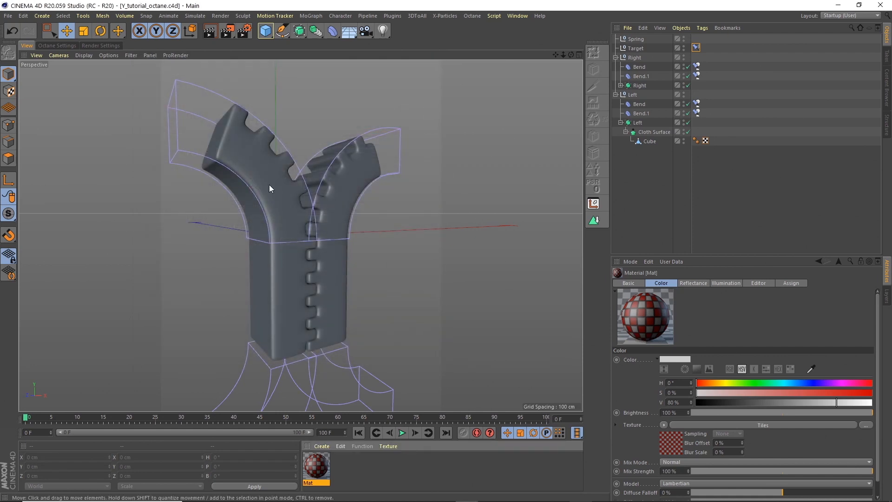
{"action": "left_click_drag", "start_coordinate": [316, 467], "coordinate": [651, 141]}
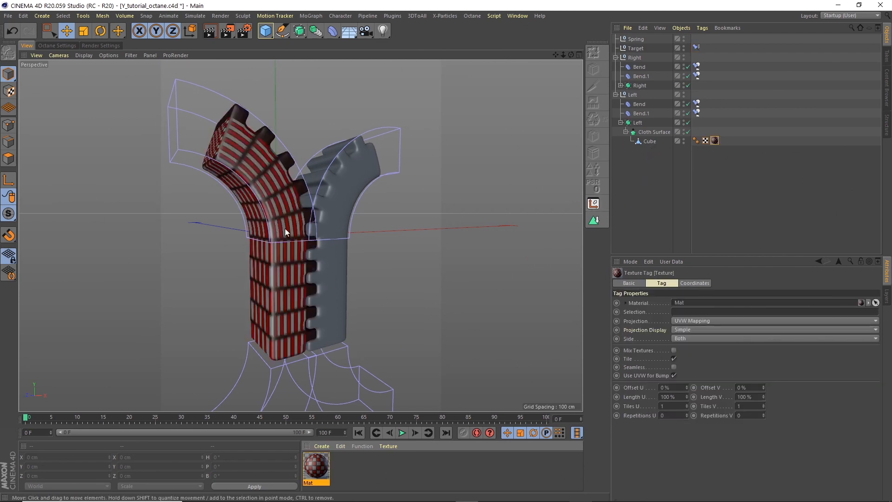
Play the animation to check the tile texture on the bending left half, and return to frame 0.
{"action": "left_click", "coordinate": [400, 433]}
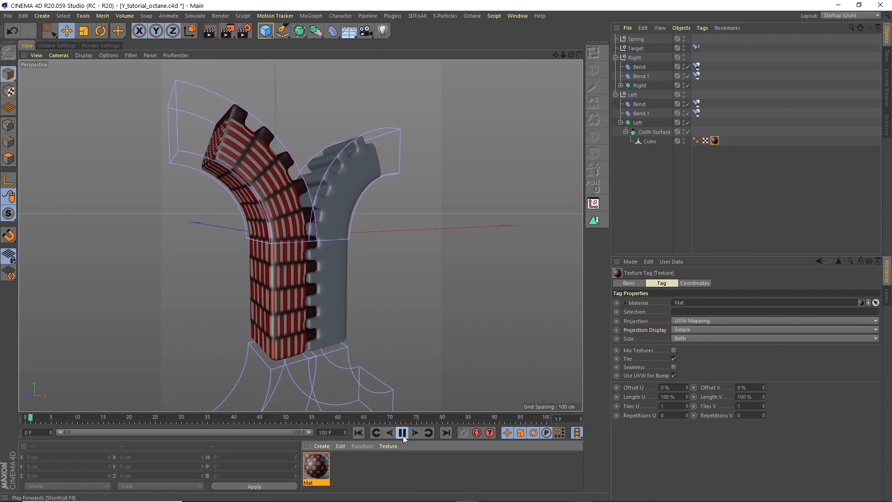
{"action": "left_click", "coordinate": [404, 433]}
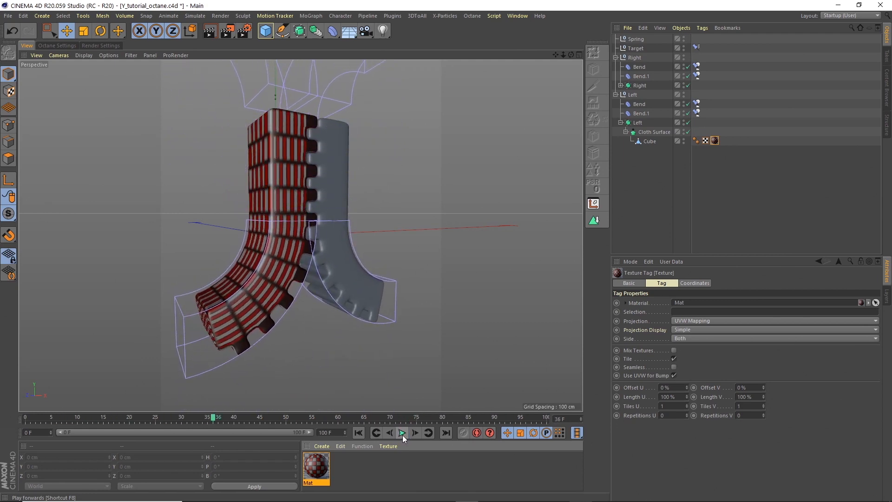
{"action": "left_click", "coordinate": [357, 433]}
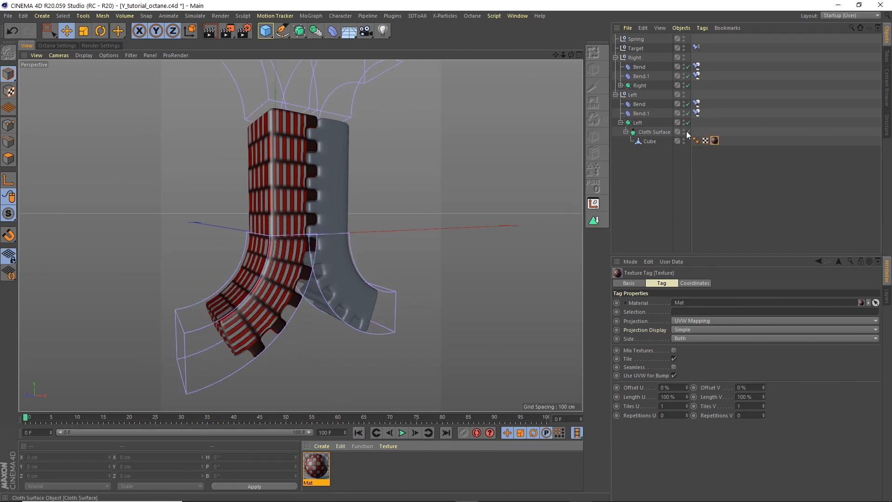
Disable all generators and Bend deformers, and set the Cube's texture projection to Cubic, fitted to the object.
{"action": "left_click_drag", "start_coordinate": [688, 132], "coordinate": [689, 67]}
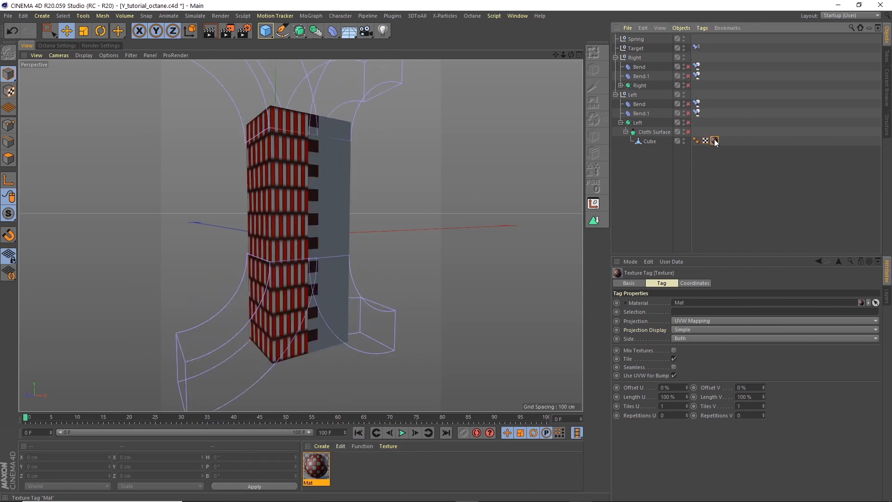
{"action": "left_click", "coordinate": [693, 320]}
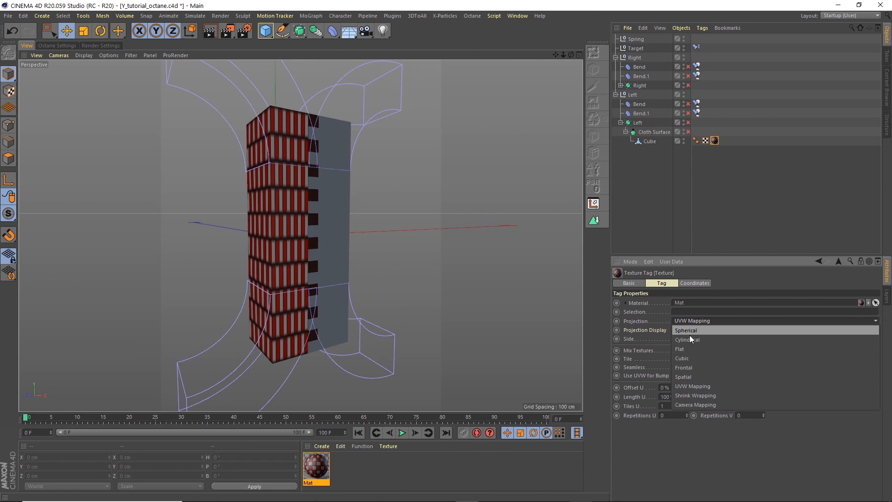
{"action": "left_click", "coordinate": [689, 358]}
{"action": "right_click", "coordinate": [714, 141]}
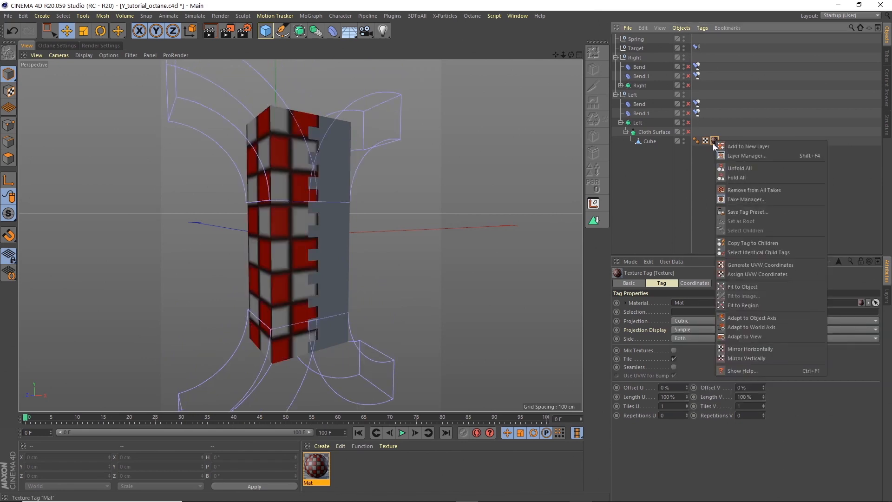
{"action": "left_click", "coordinate": [740, 286]}
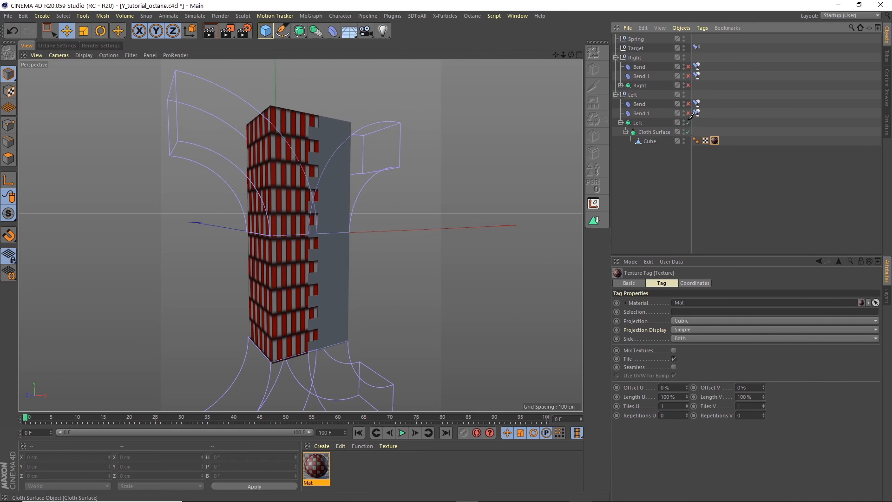
Play the animation to check how the cubic texture follows the bending left half.
{"action": "left_click", "coordinate": [403, 432]}
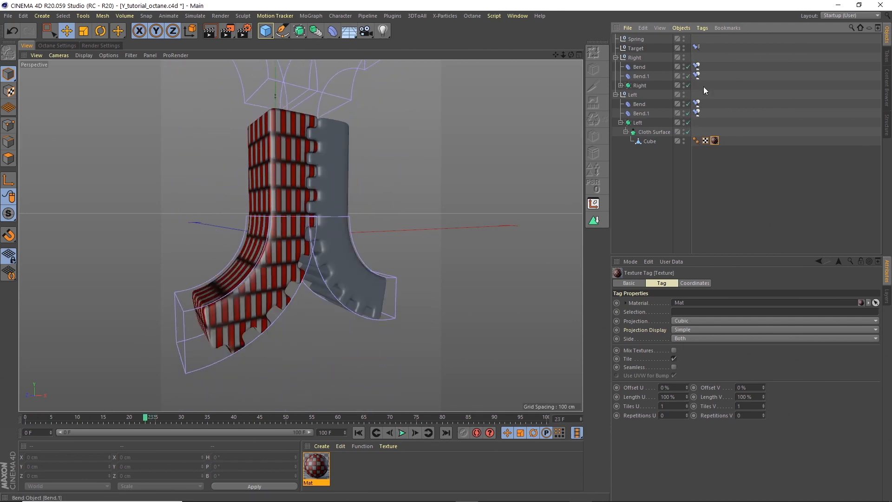
{"action": "left_click", "coordinate": [403, 433]}
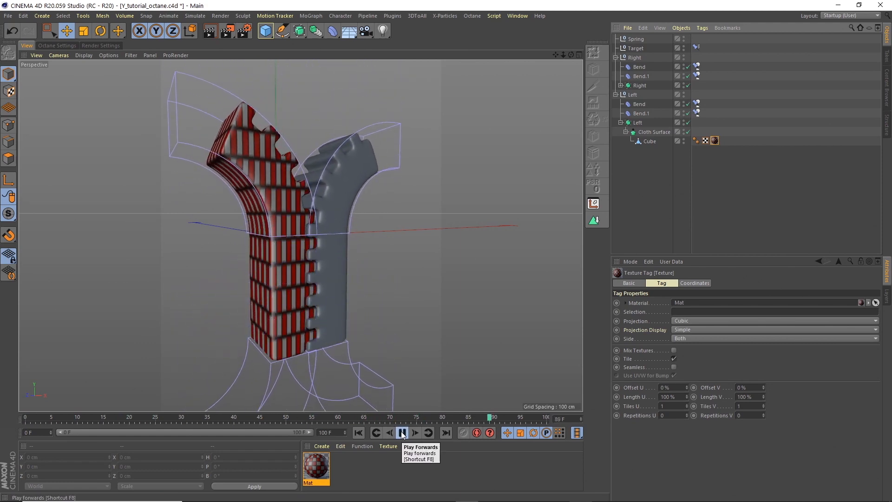
{"action": "left_click", "coordinate": [402, 432]}
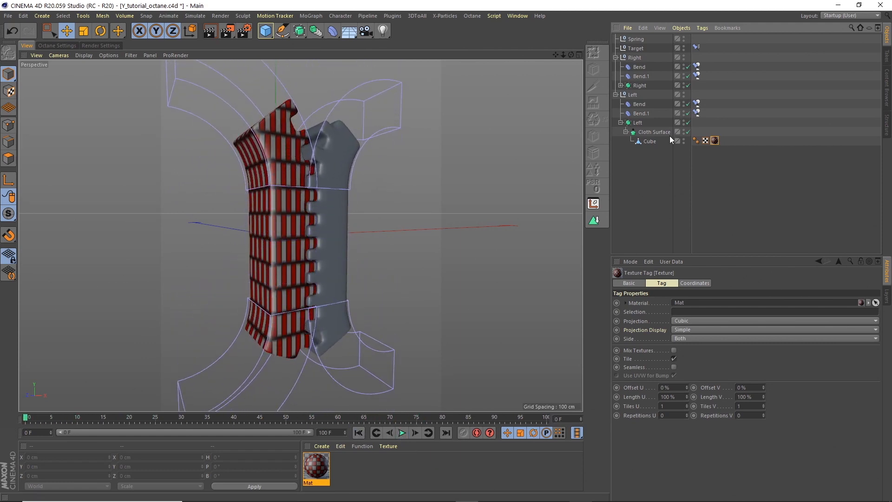
With all generators and Bend deformers disabled, add a Stick Texture tag to the left Cube and record its texture state.
{"action": "left_click_drag", "start_coordinate": [688, 66], "coordinate": [688, 85]}
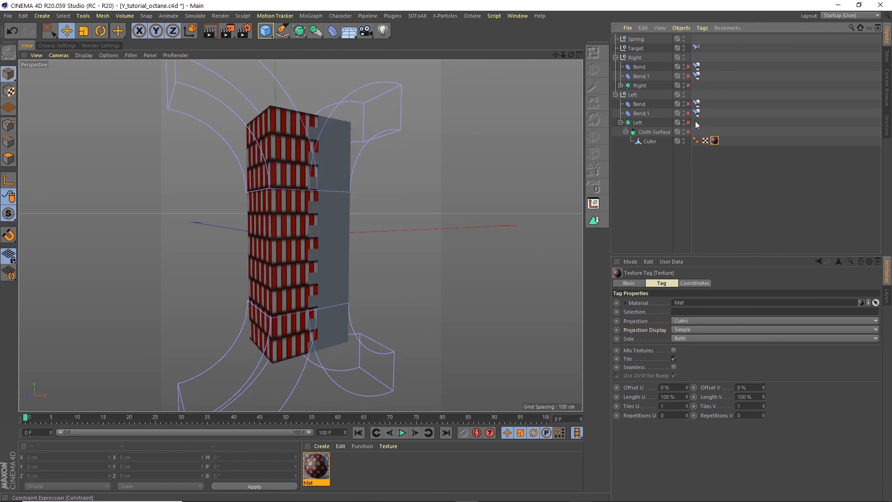
{"action": "left_click", "coordinate": [654, 172]}
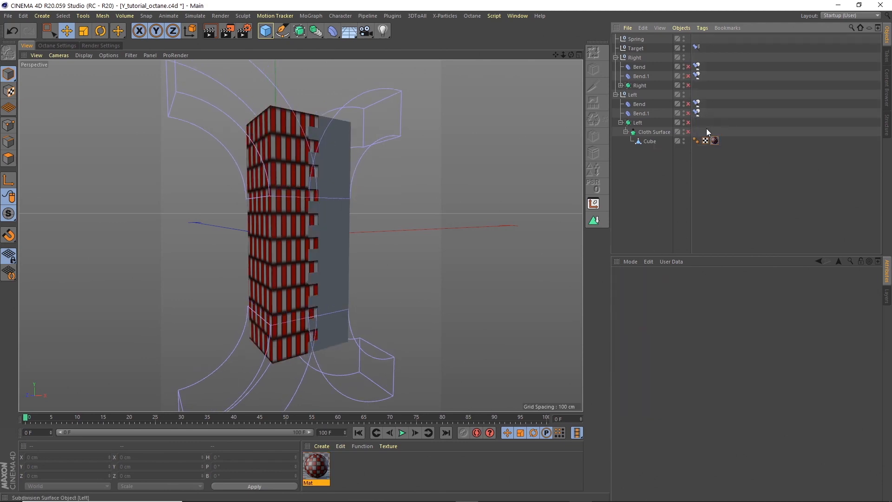
{"action": "left_click", "coordinate": [715, 141]}
{"action": "left_click", "coordinate": [650, 142]}
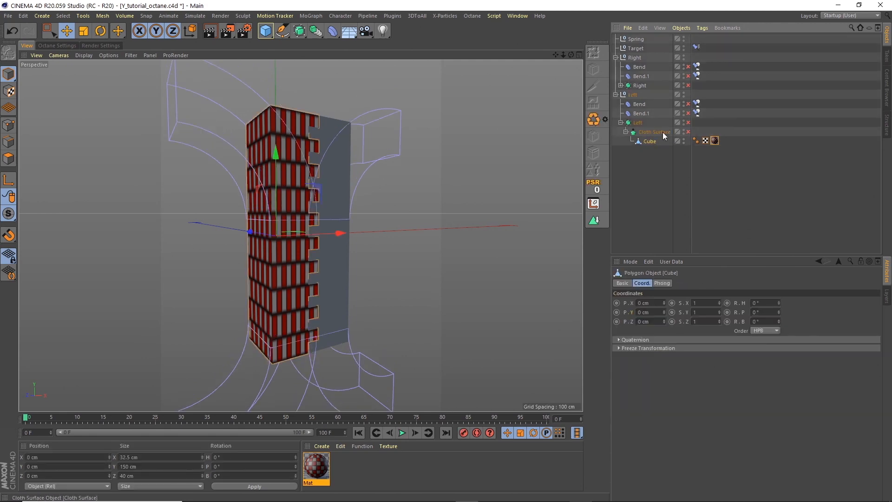
{"action": "left_click", "coordinate": [703, 28]}
{"action": "mouse_move", "coordinate": [709, 42]}
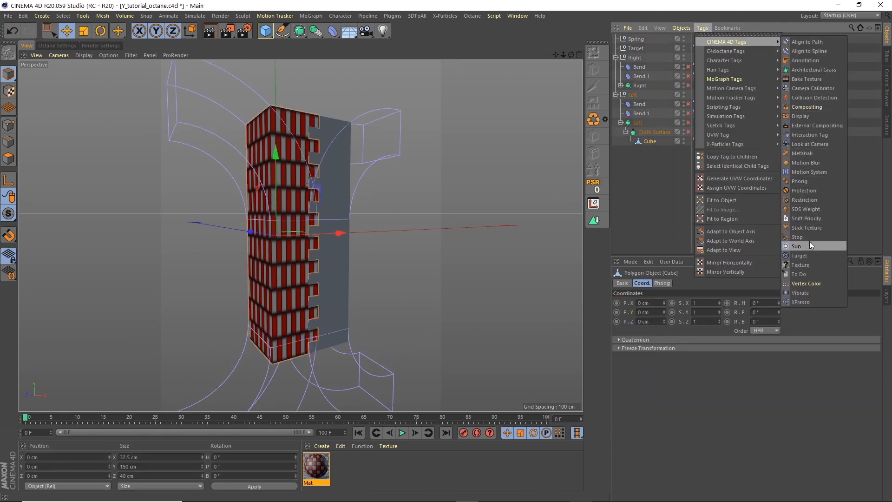
{"action": "left_click", "coordinate": [807, 227]}
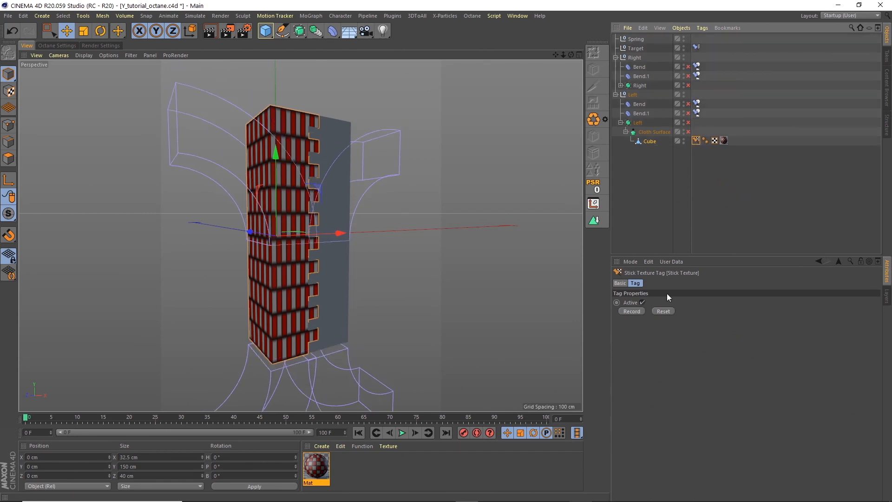
{"action": "left_click", "coordinate": [632, 311]}
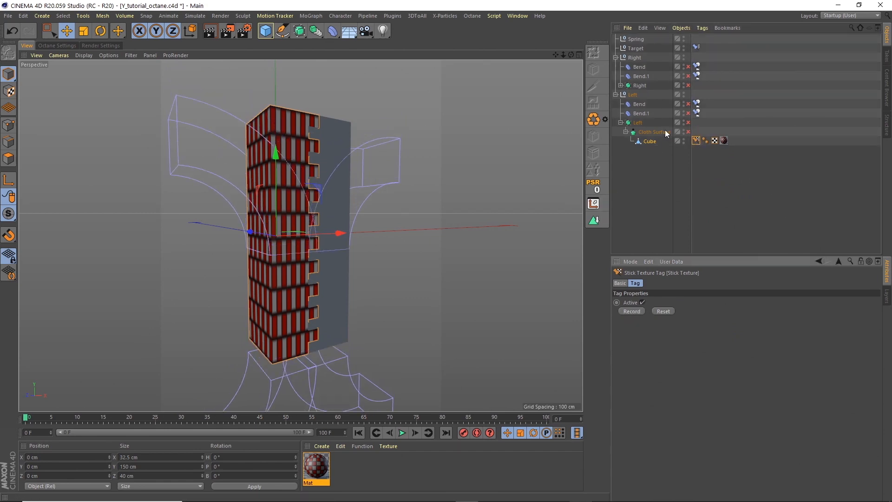
Re-enable all generators and Bend deformers and play the animation to check the stuck texture.
{"action": "left_click_drag", "start_coordinate": [689, 133], "coordinate": [691, 119]}
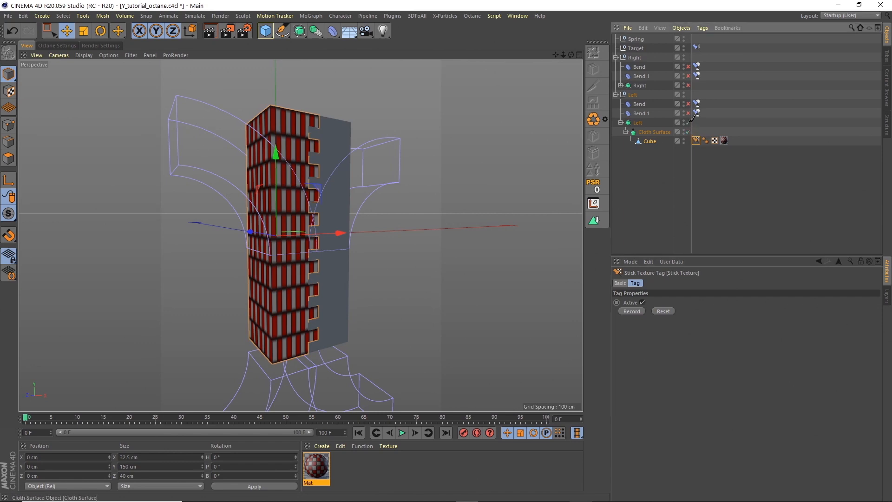
{"action": "left_click", "coordinate": [688, 67]}
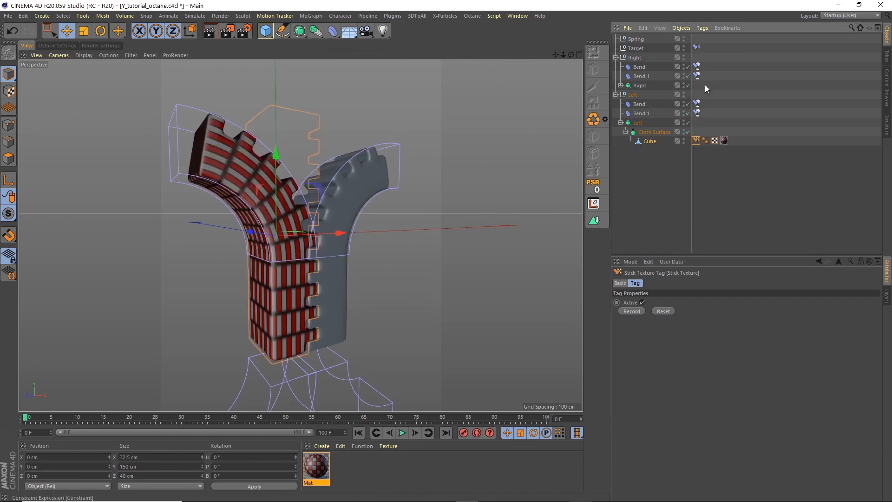
{"action": "left_click", "coordinate": [402, 433]}
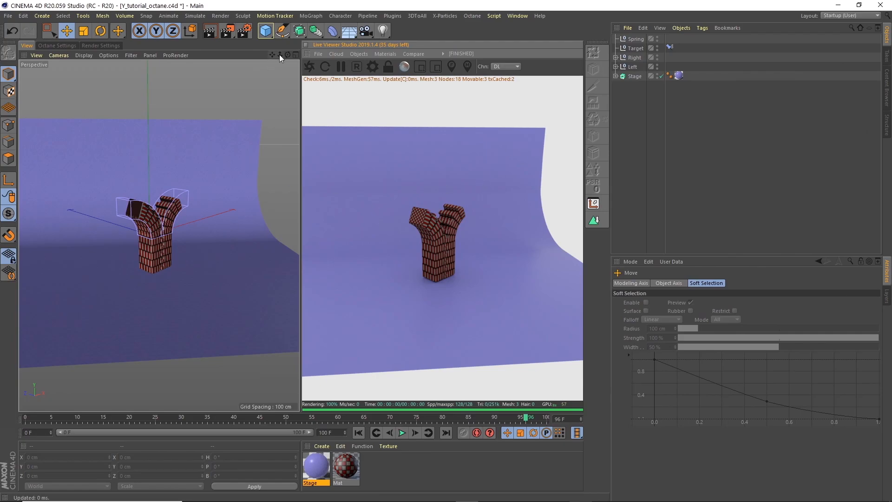
Change the Stage material's type to Diffuse.
{"action": "left_click_drag", "start_coordinate": [287, 54], "coordinate": [212, 204]}
{"action": "double_click", "coordinate": [318, 458]}
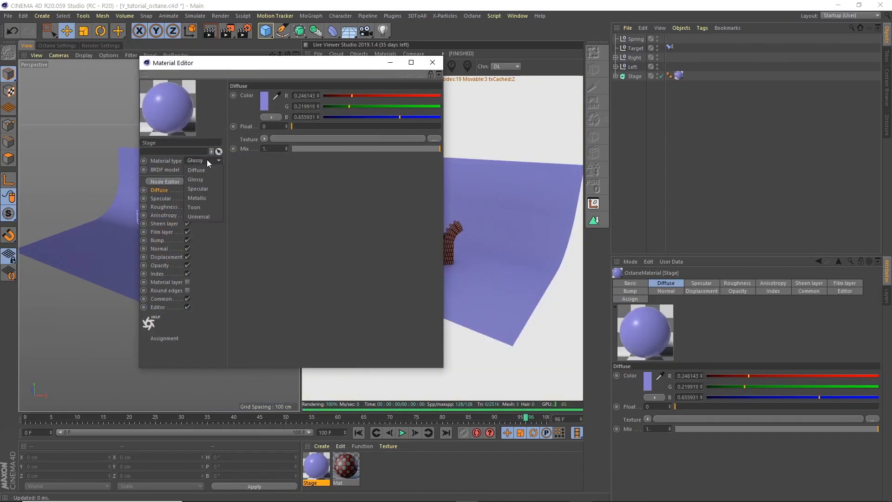
{"action": "left_click", "coordinate": [204, 170]}
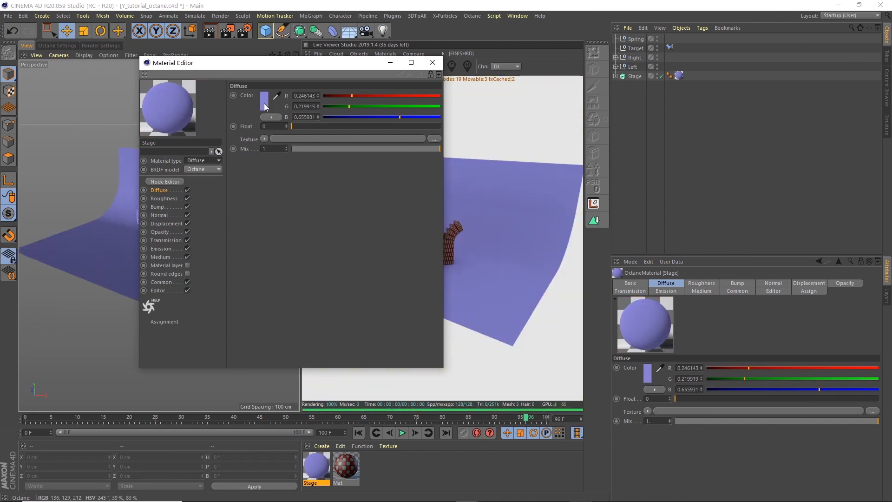
{"action": "left_click", "coordinate": [432, 61]}
Add an Octane Camera to the scene from the current perspective view.
{"action": "left_click", "coordinate": [295, 56]}
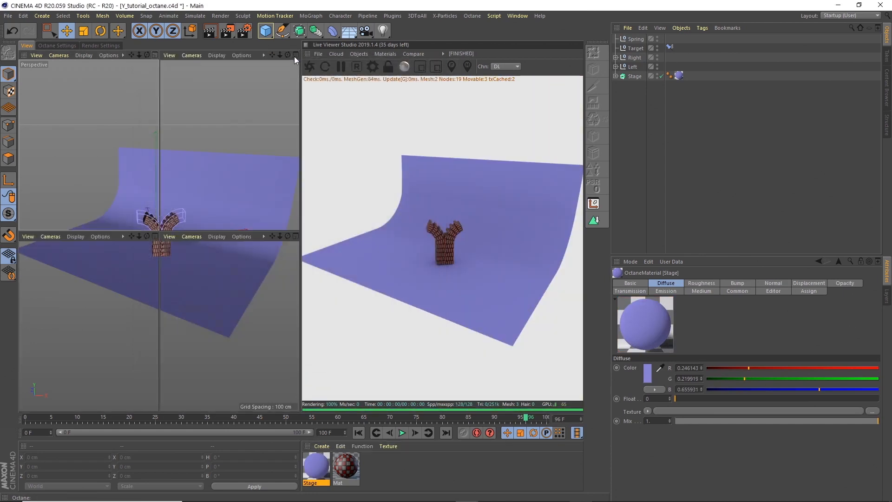
{"action": "left_click", "coordinate": [154, 55]}
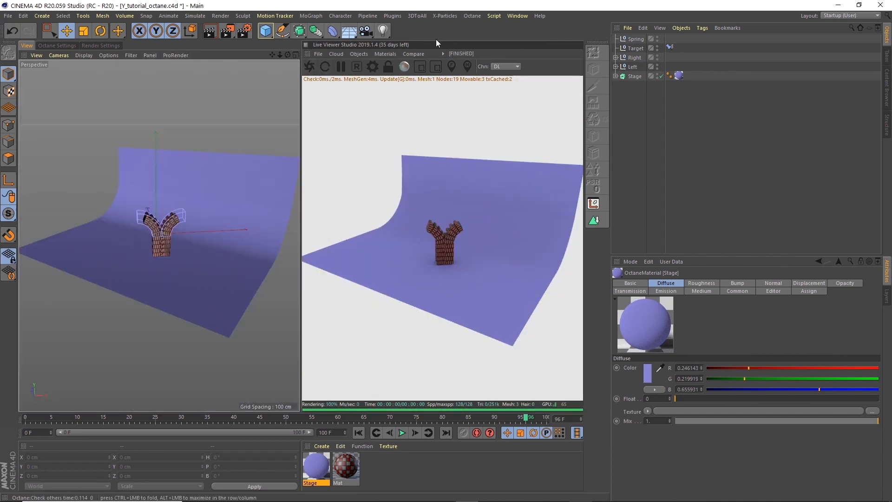
{"action": "left_click", "coordinate": [359, 54]}
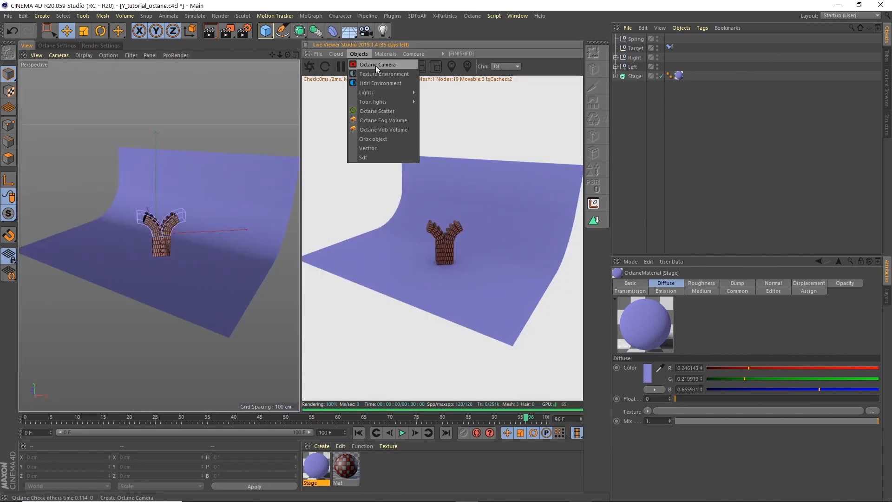
{"action": "left_click", "coordinate": [377, 65]}
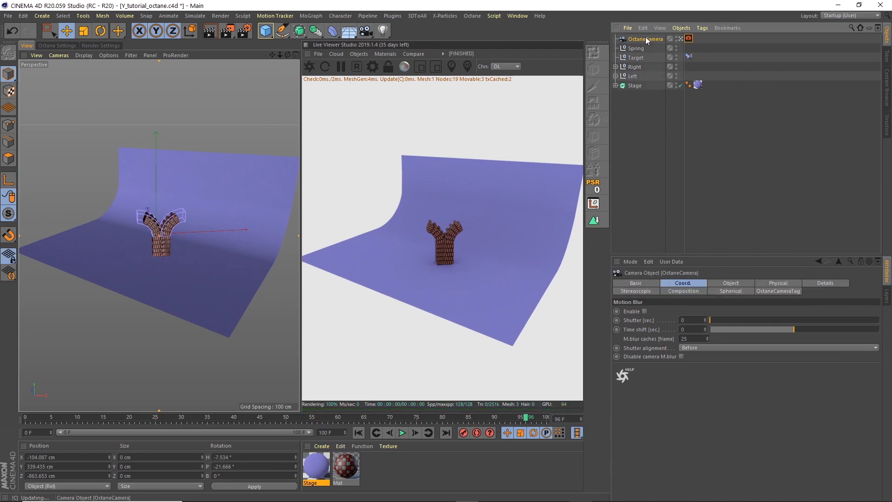
Angle the OctaneCamera around the Y-shaped block and move it close so the block fills most of the frame.
{"action": "left_click", "coordinate": [295, 55]}
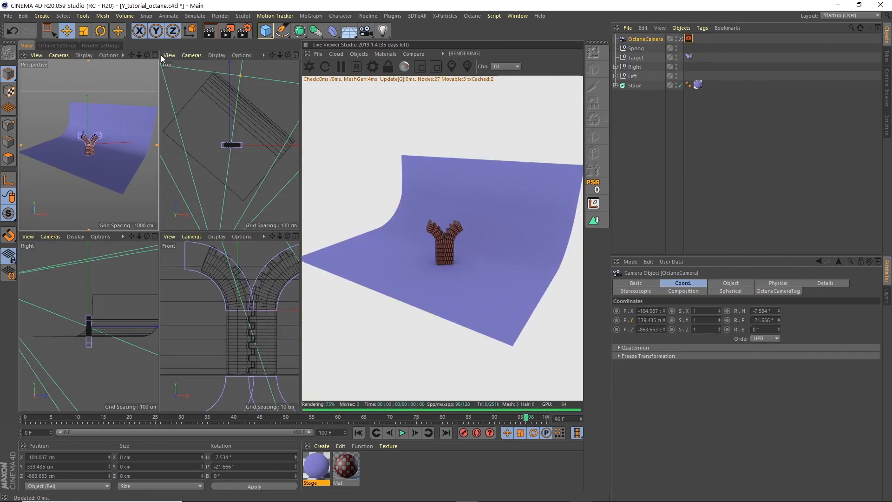
{"action": "left_click", "coordinate": [155, 55]}
{"action": "left_click_drag", "start_coordinate": [289, 54], "coordinate": [307, 56]}
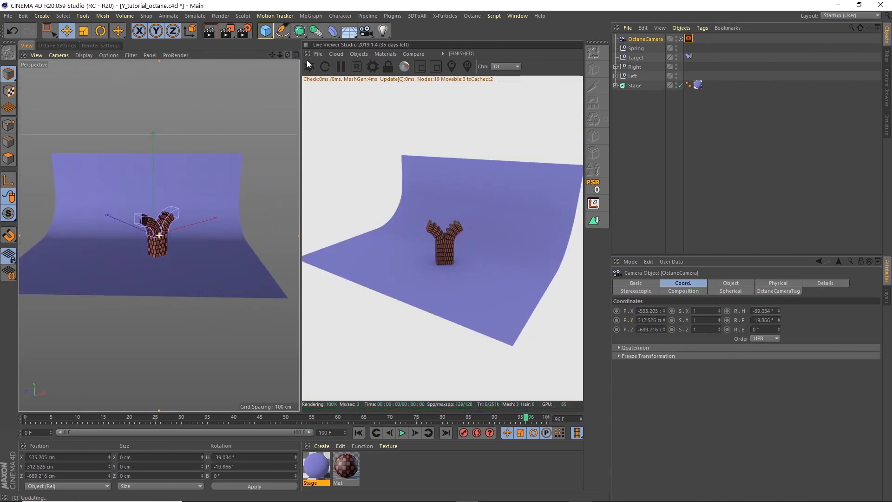
{"action": "scroll", "coordinate": [175, 236], "scroll_direction": "up", "scroll_amount": 10}
{"action": "right_click_drag", "start_coordinate": [207, 210], "coordinate": [196, 214], "text": "alt"}
{"action": "middle_click_drag", "start_coordinate": [197, 214], "coordinate": [211, 216], "text": "alt"}
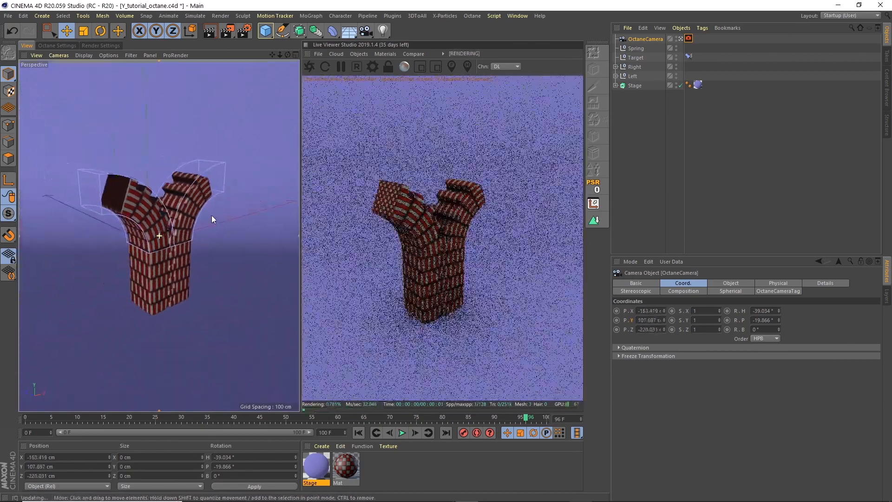
Set the OctaneCamera's focal length to Tele (135 mm) and pull the camera back until the whole Y-shaped block is framed.
{"action": "left_click_drag", "start_coordinate": [195, 214], "coordinate": [188, 207], "text": "alt"}
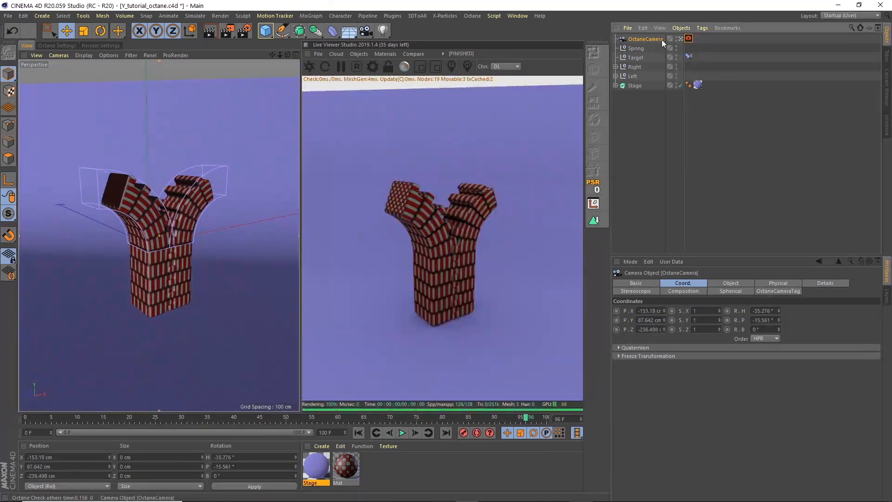
{"action": "left_click", "coordinate": [734, 283]}
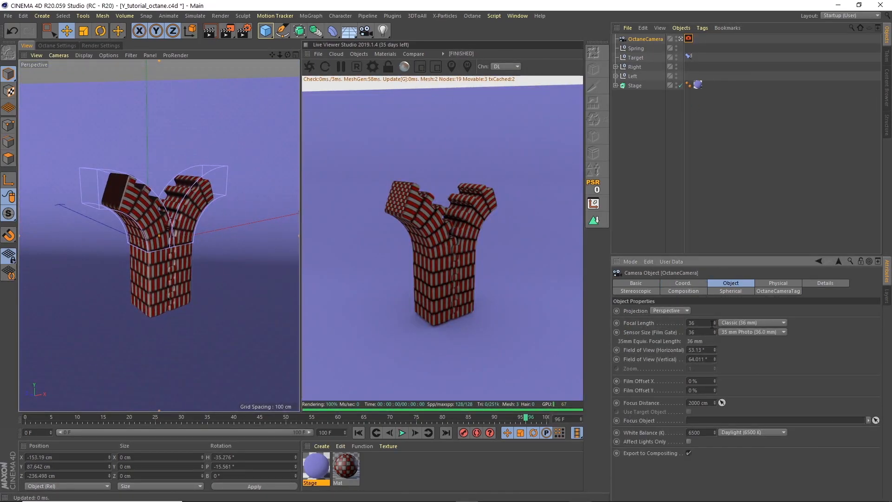
{"action": "left_click", "coordinate": [733, 323]}
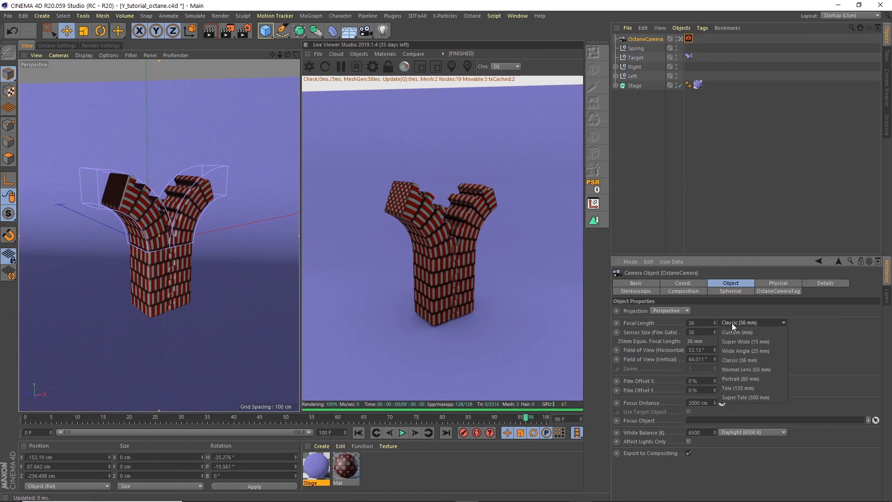
{"action": "left_click", "coordinate": [734, 388]}
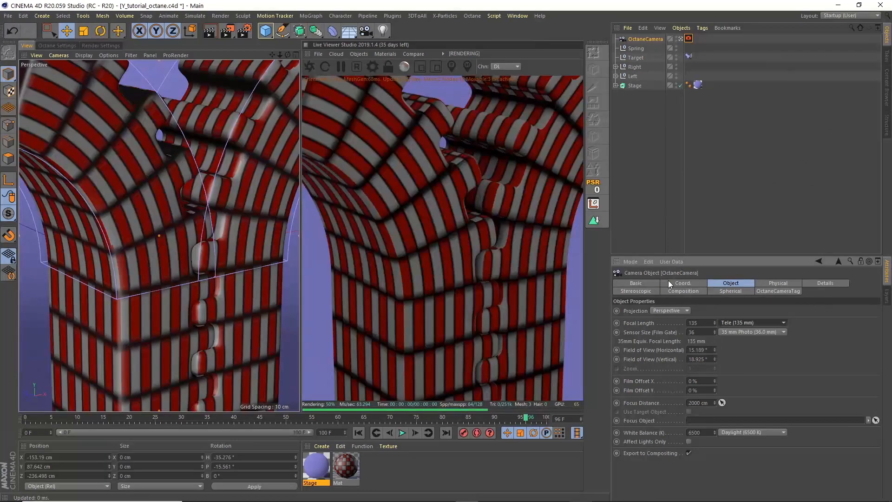
{"action": "left_click_drag", "start_coordinate": [280, 54], "coordinate": [221, 155]}
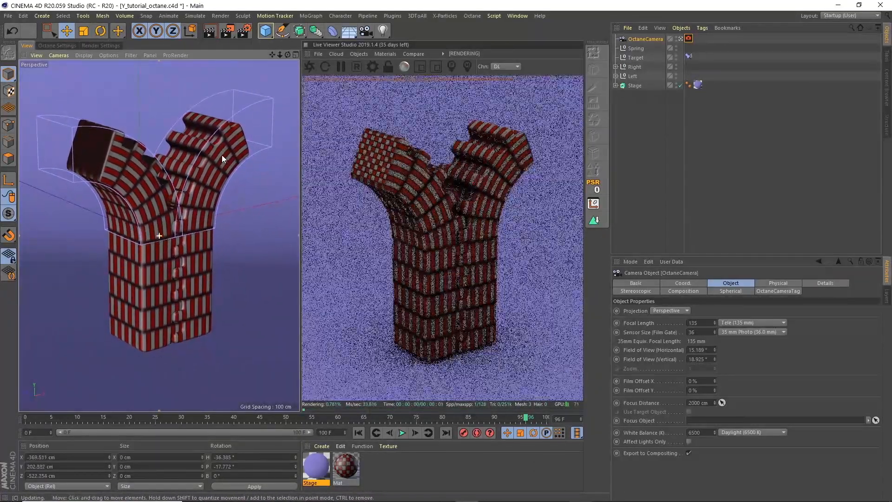
{"action": "left_click", "coordinate": [650, 207]}
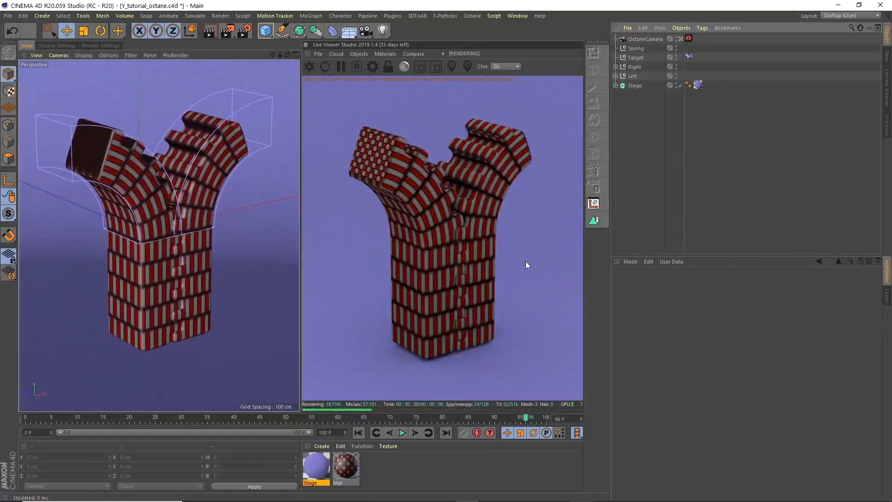
Lower the Stage about 10.5 cm in the Right view.
{"action": "left_click", "coordinate": [634, 85]}
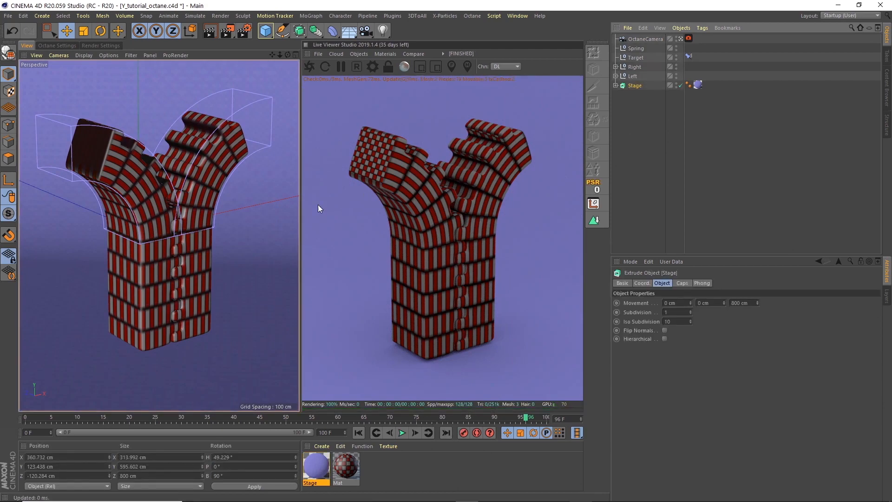
{"action": "middle_click", "coordinate": [284, 92]}
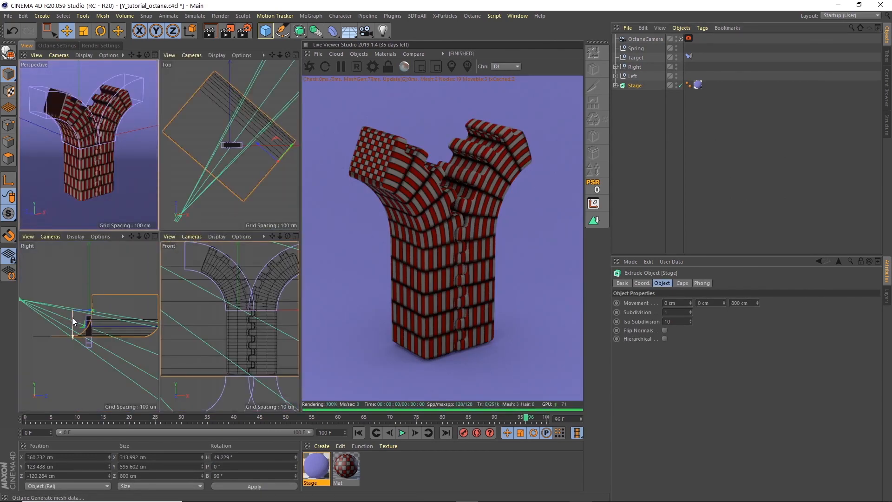
{"action": "left_click_drag", "start_coordinate": [72, 319], "coordinate": [74, 308]}
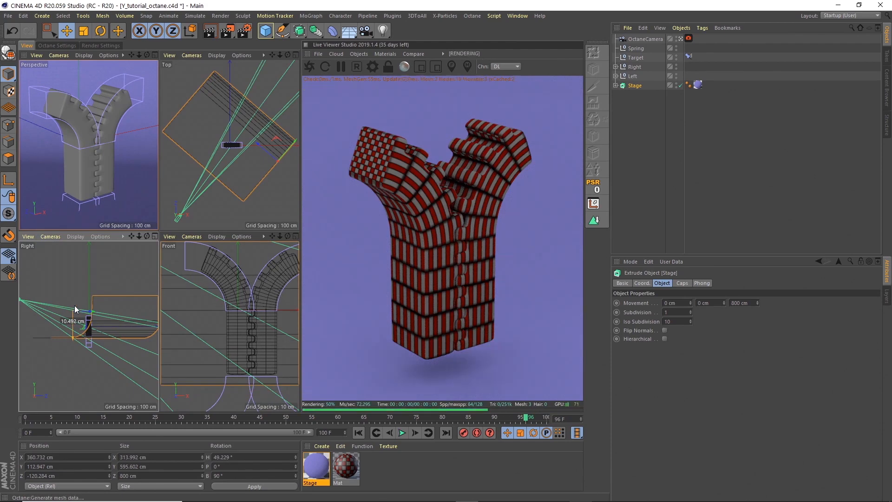
{"action": "left_click", "coordinate": [155, 55]}
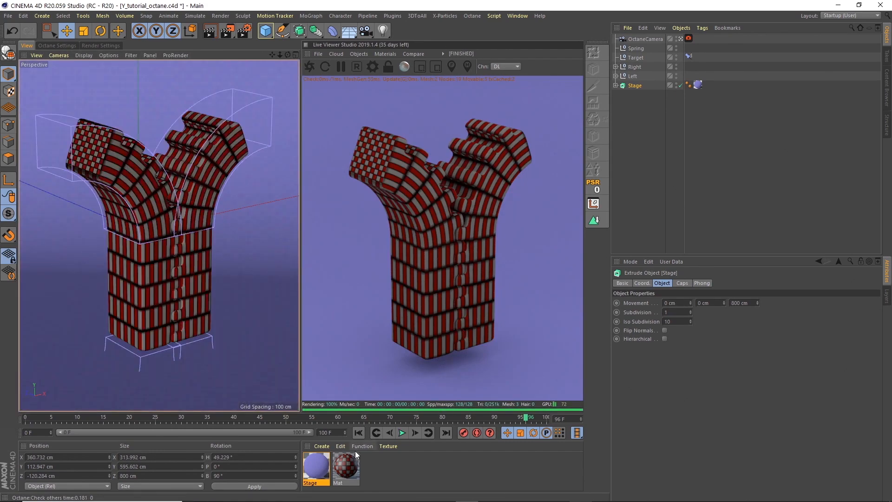
Create an Octane Glossy material and assign it to the Cubes of both the Left and Right halves, replacing the checker material.
{"action": "left_click", "coordinate": [362, 54]}
{"action": "mouse_move", "coordinate": [381, 52]}
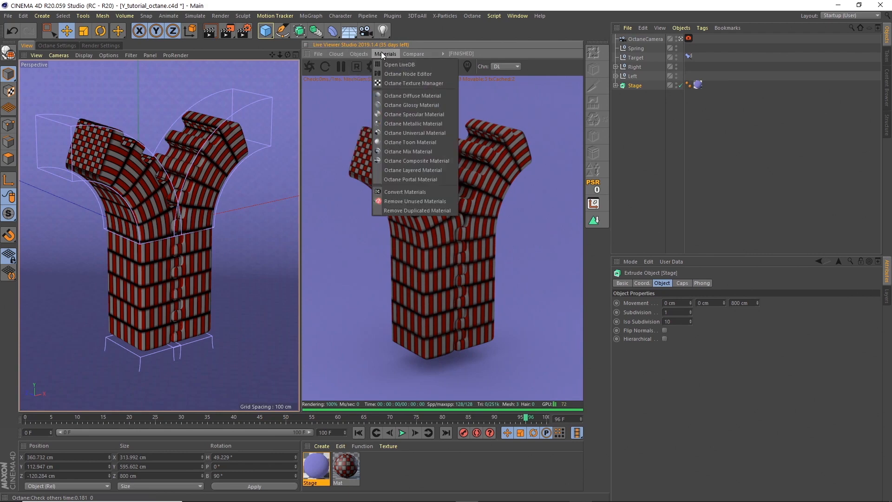
{"action": "left_click", "coordinate": [403, 104]}
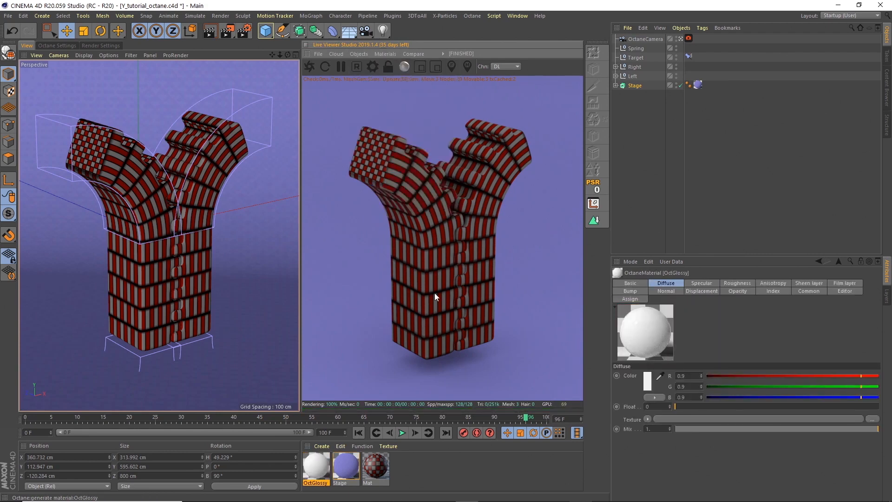
{"action": "left_click_drag", "start_coordinate": [311, 473], "coordinate": [609, 183]}
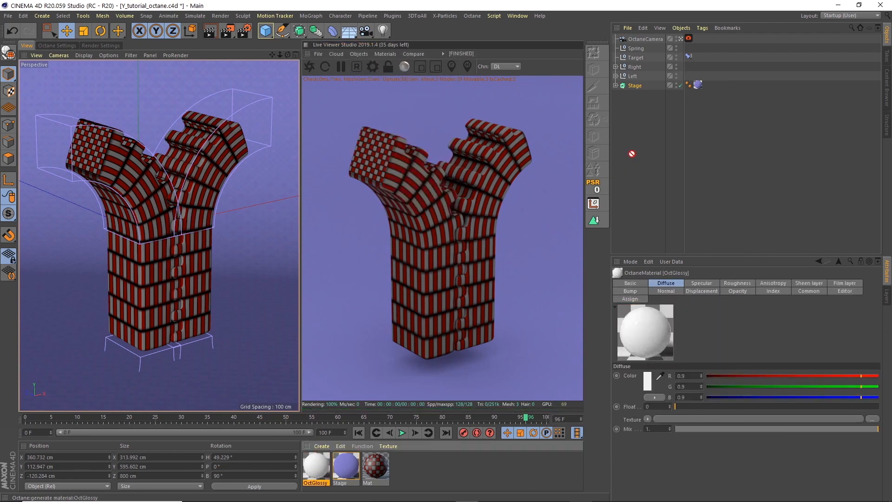
{"action": "left_click", "coordinate": [615, 67]}
{"action": "left_click", "coordinate": [616, 122]}
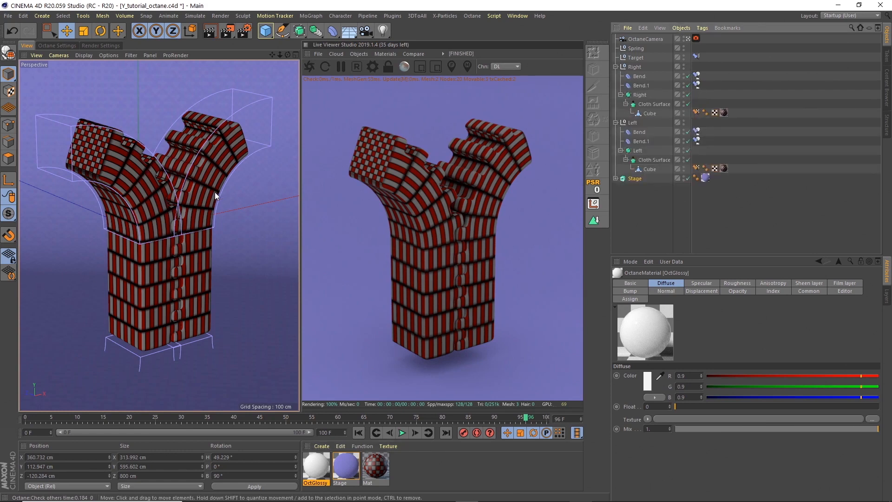
{"action": "left_click_drag", "start_coordinate": [312, 468], "coordinate": [573, 263]}
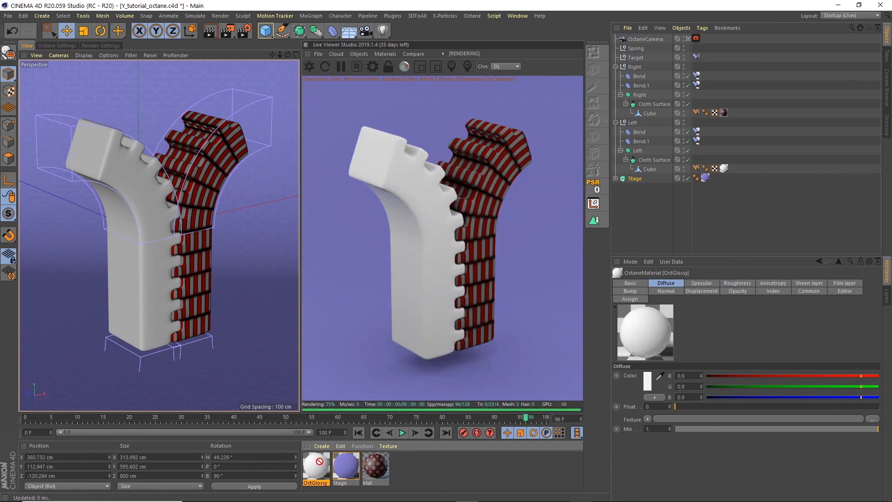
{"action": "left_click_drag", "start_coordinate": [727, 116], "coordinate": [728, 117]}
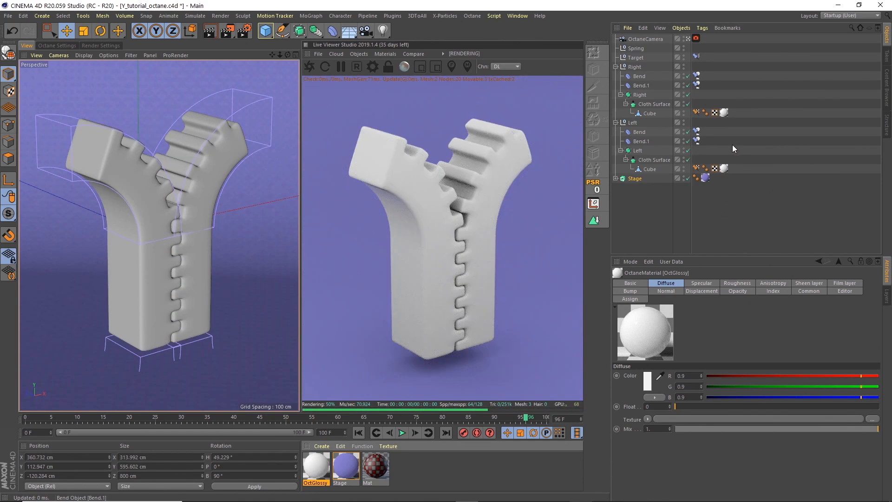
Play the animation, stop it at frame 20, and set the OctGlossy diffuse colour to yellow-orange with hue 45° and saturation 85%.
{"action": "left_click", "coordinate": [403, 433]}
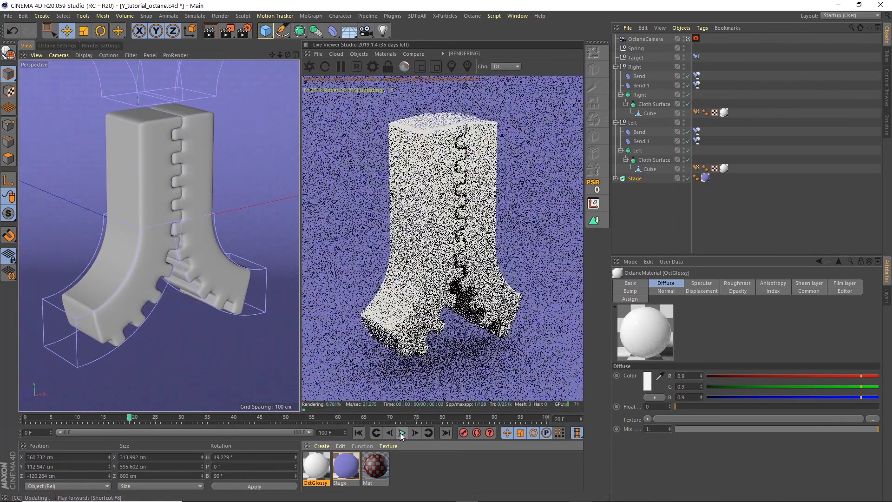
{"action": "left_click", "coordinate": [402, 433]}
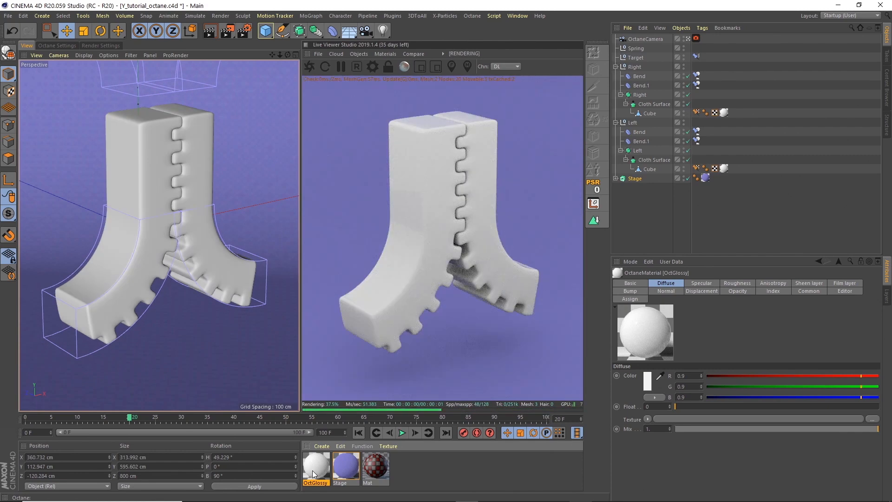
{"action": "double_click", "coordinate": [311, 469]}
{"action": "left_click", "coordinate": [264, 101]}
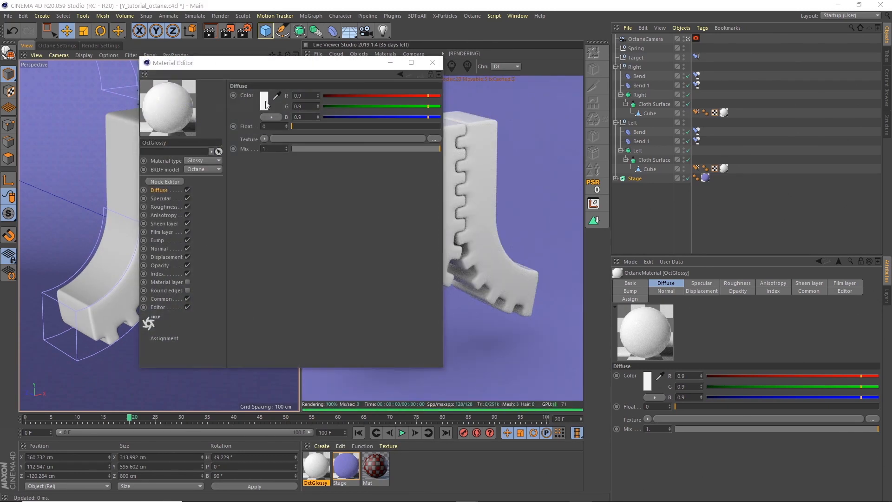
{"action": "left_click_drag", "start_coordinate": [333, 106], "coordinate": [335, 106]}
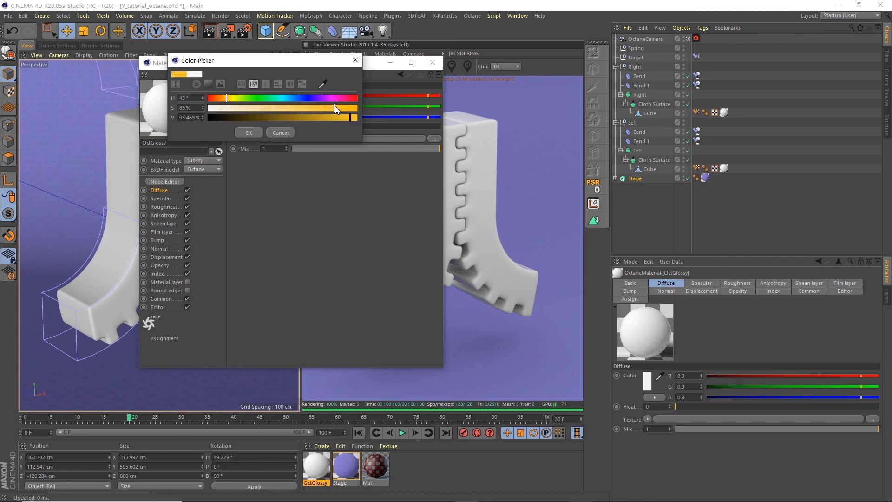
{"action": "left_click", "coordinate": [258, 132]}
{"action": "left_click_drag", "start_coordinate": [349, 67], "coordinate": [274, 203]}
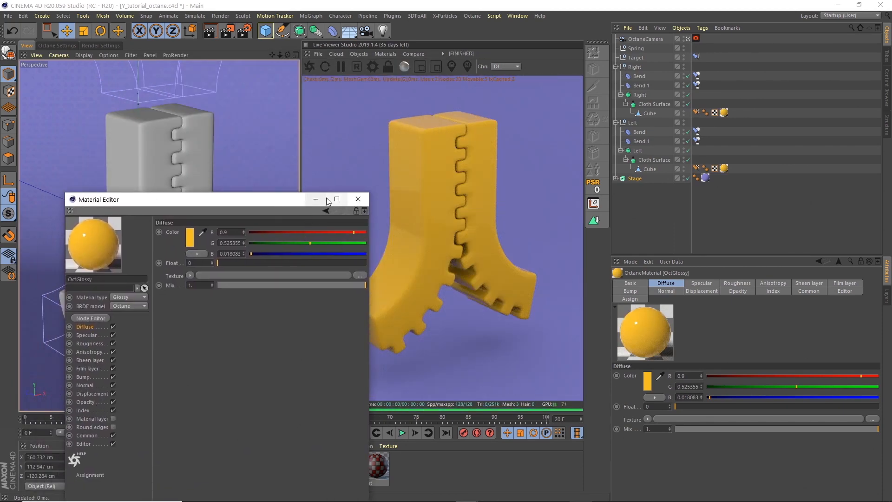
Try an orange and a softer yellow for the OctGlossy diffuse colour, ending at hue 49°, saturation 56% and value 95%.
{"action": "left_click", "coordinate": [190, 238]}
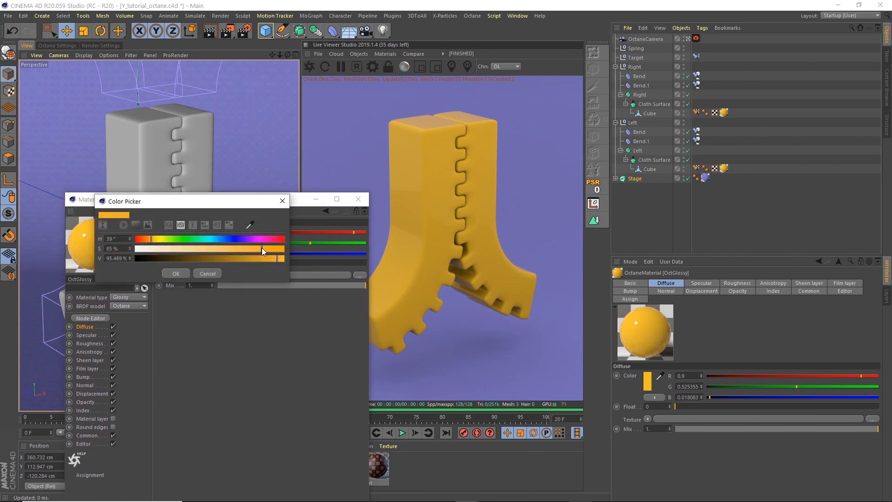
{"action": "left_click_drag", "start_coordinate": [262, 258], "coordinate": [271, 262]}
{"action": "left_click", "coordinate": [174, 275]}
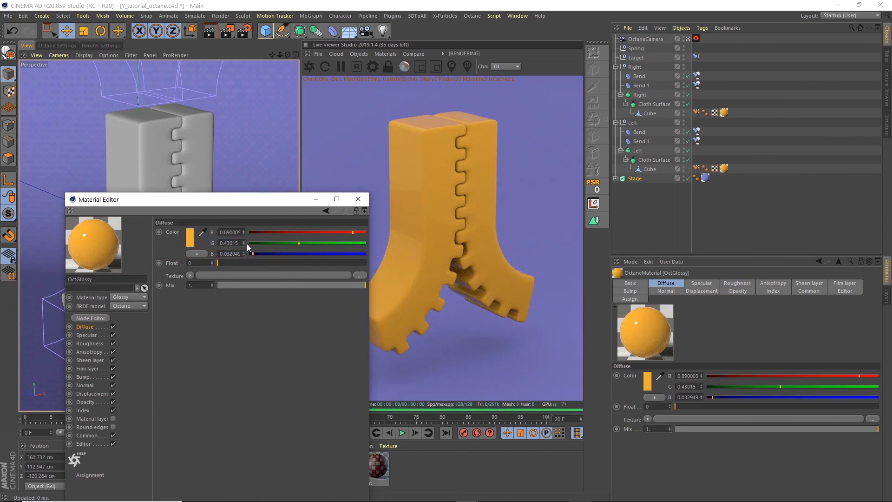
{"action": "left_click", "coordinate": [189, 240]}
{"action": "left_click_drag", "start_coordinate": [150, 241], "coordinate": [153, 241]}
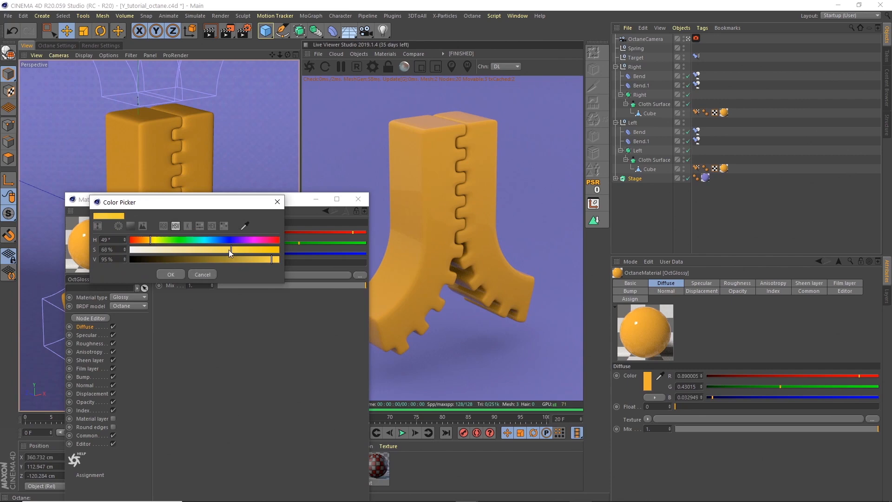
{"action": "left_click", "coordinate": [177, 274]}
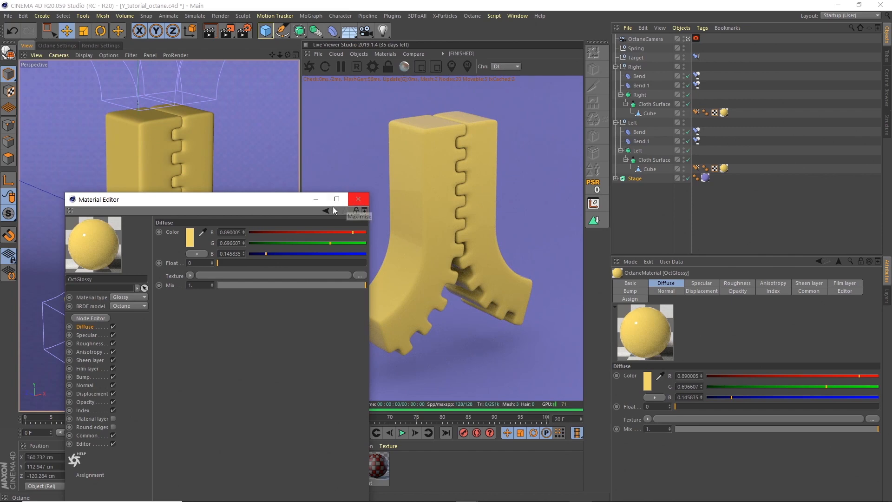
Set the OctGlossy diffuse colour to a light orange with hue about 40°, saturation 59% and value 100%, and close the material editor.
{"action": "left_click", "coordinate": [193, 243]}
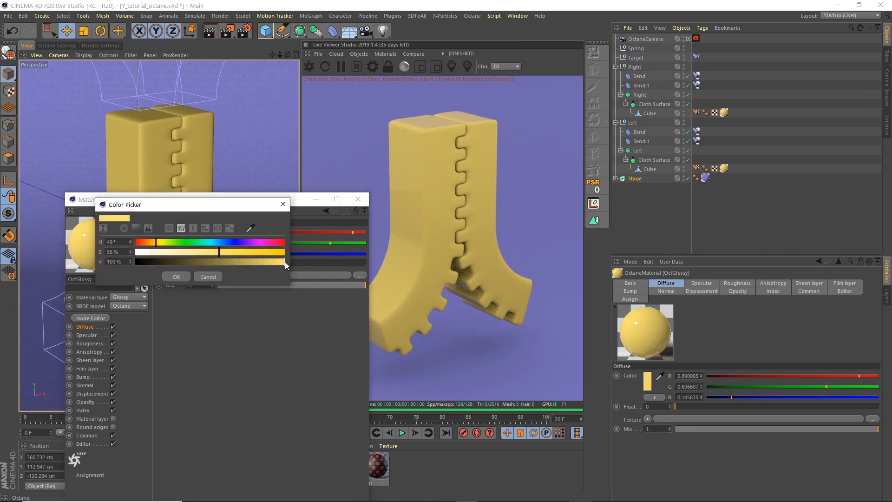
{"action": "left_click", "coordinate": [176, 276]}
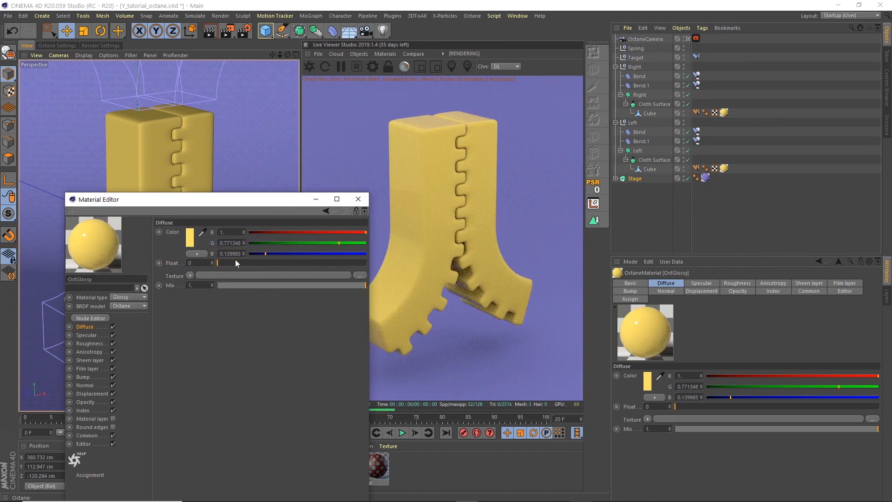
{"action": "left_click", "coordinate": [188, 238]}
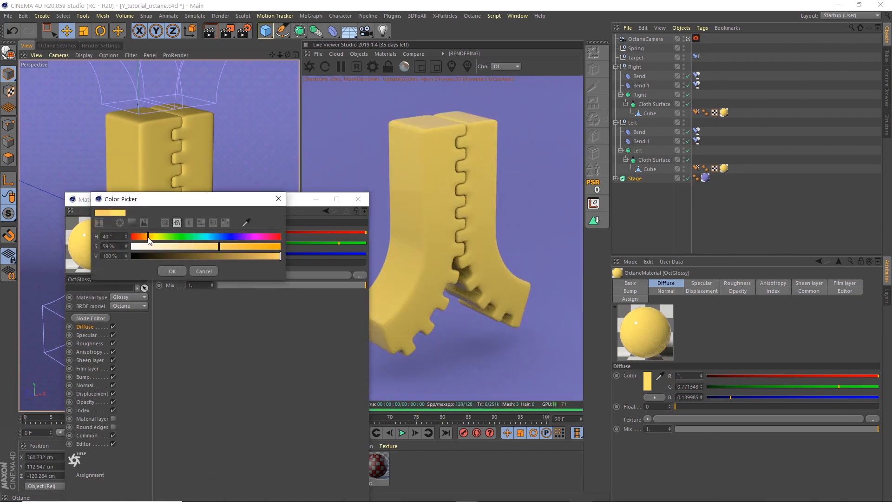
{"action": "left_click_drag", "start_coordinate": [148, 239], "coordinate": [145, 239]}
{"action": "left_click", "coordinate": [172, 271]}
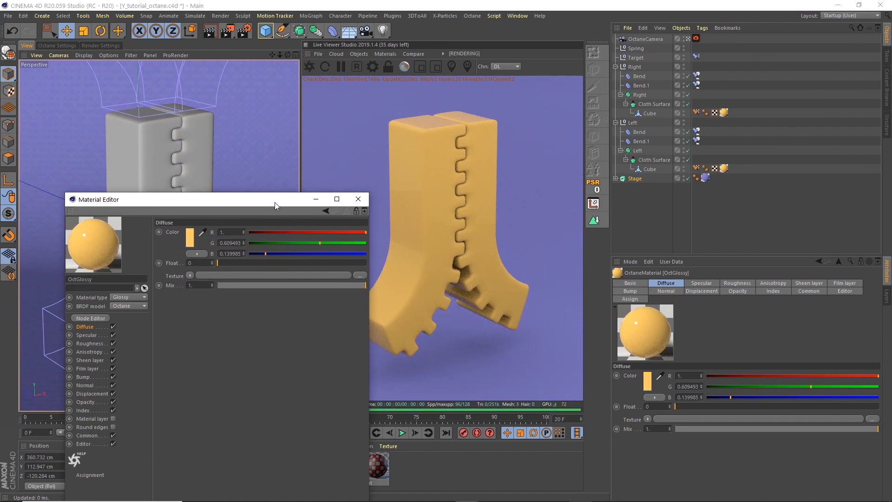
{"action": "left_click_drag", "start_coordinate": [275, 203], "coordinate": [294, 140]}
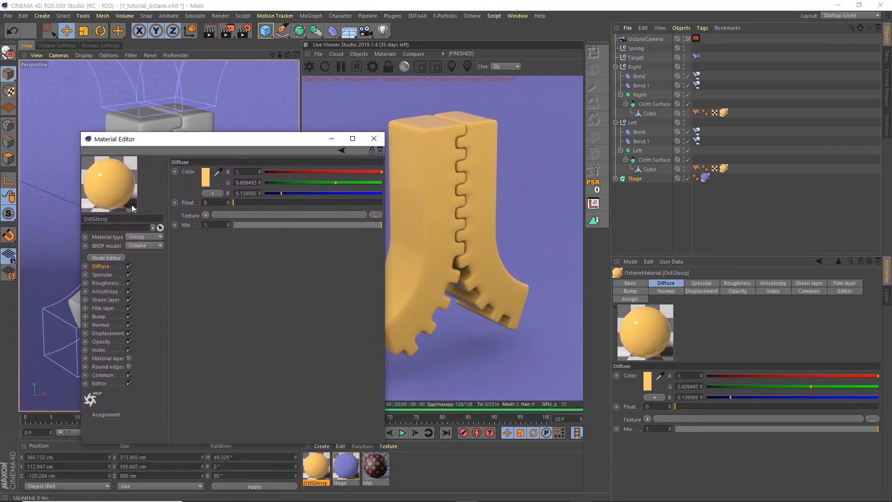
{"action": "left_click", "coordinate": [374, 139]}
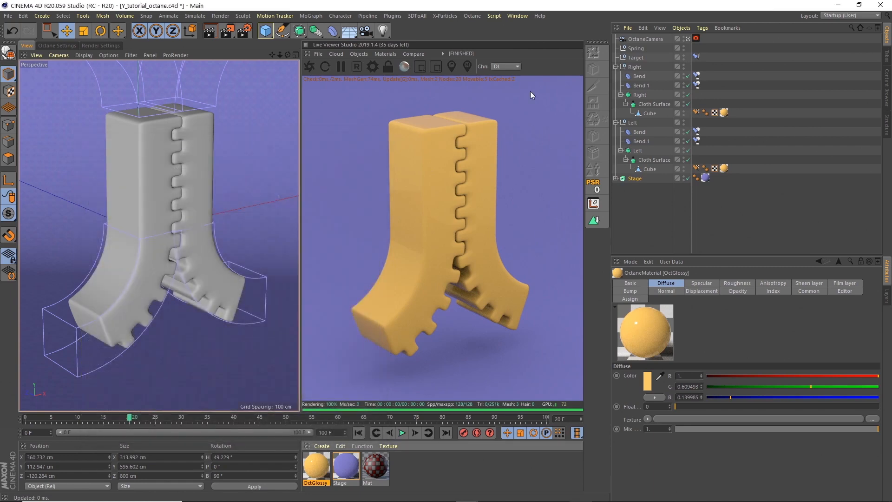
Collapse the Right and Left hierarchies and add an Octane Targetted Arealight to the scene.
{"action": "left_click", "coordinate": [359, 54]}
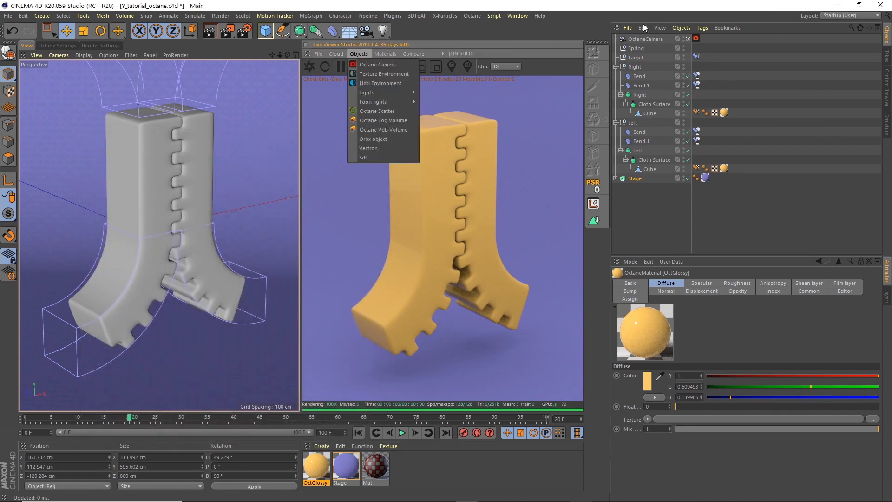
{"action": "left_click", "coordinate": [641, 211]}
{"action": "left_click", "coordinate": [616, 67]}
{"action": "left_click", "coordinate": [616, 76]}
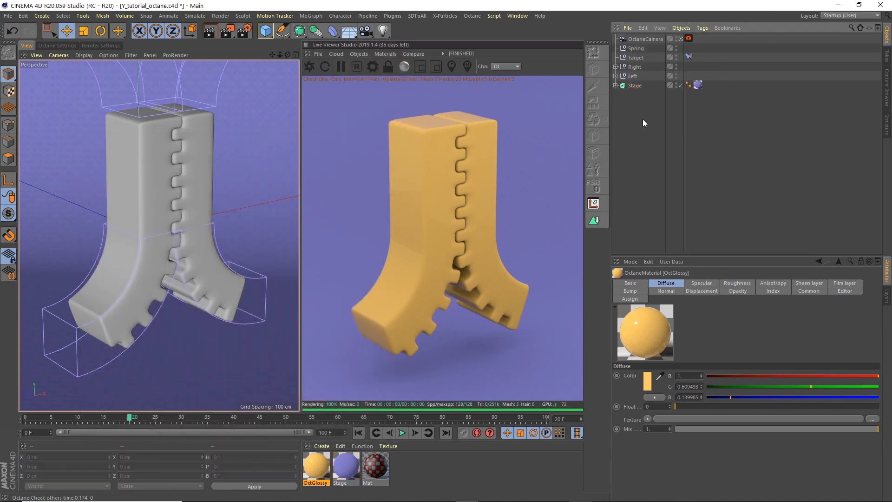
{"action": "left_click", "coordinate": [359, 54]}
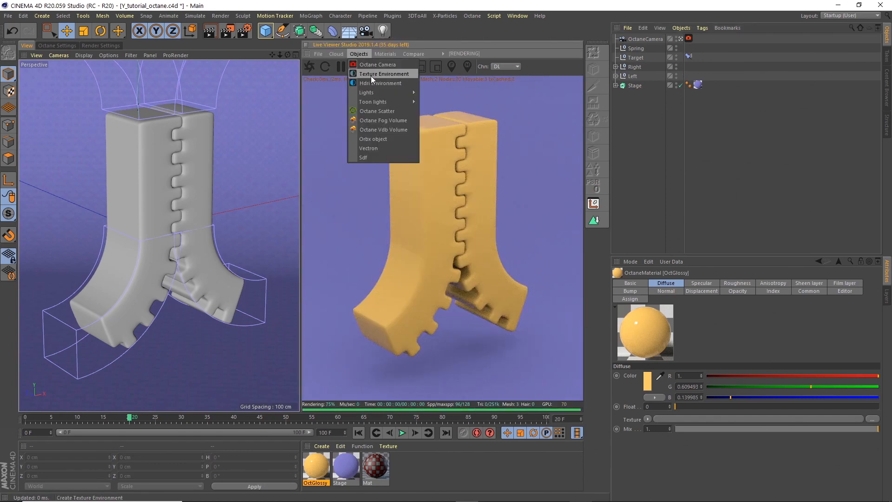
{"action": "mouse_move", "coordinate": [385, 93]}
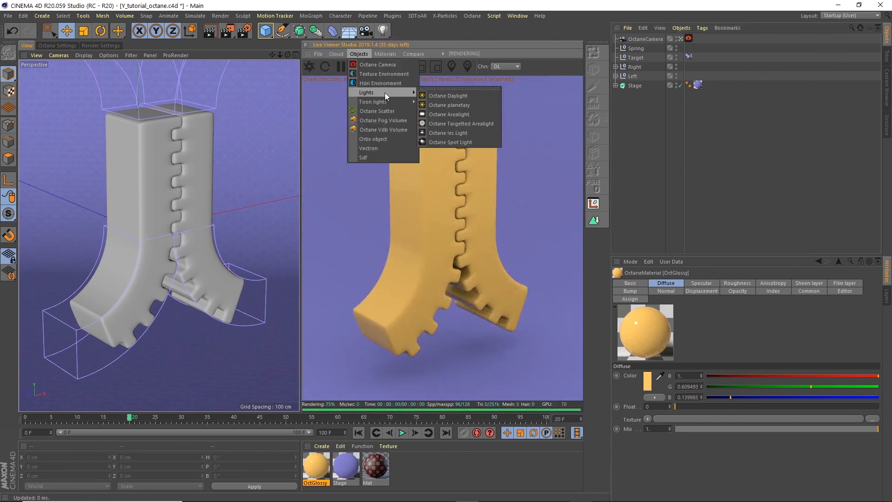
{"action": "left_click", "coordinate": [460, 123]}
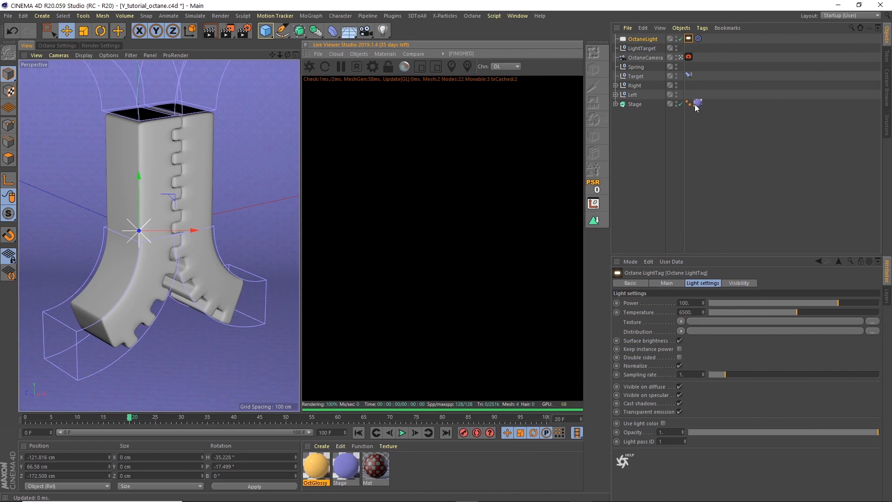
Show the four-view layout and set the OctaneLight's light tag opacity to 0.
{"action": "left_click", "coordinate": [642, 48]}
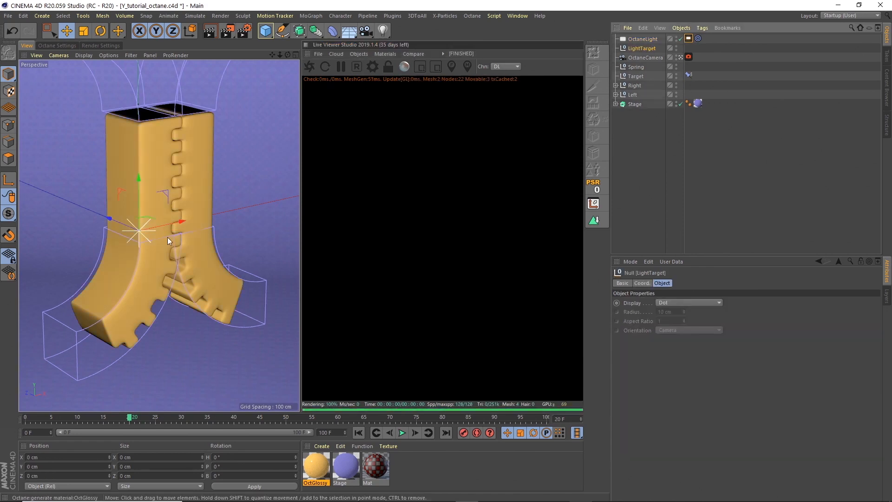
{"action": "left_click", "coordinate": [646, 40]}
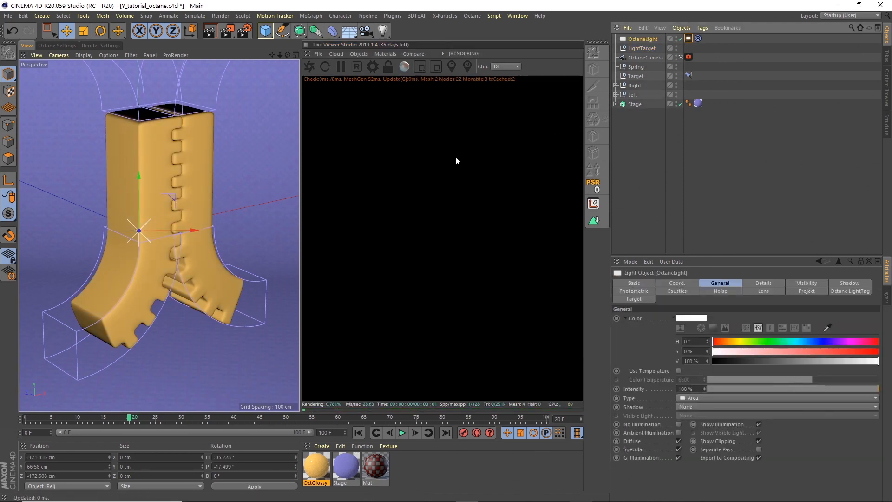
{"action": "left_click", "coordinate": [296, 55]}
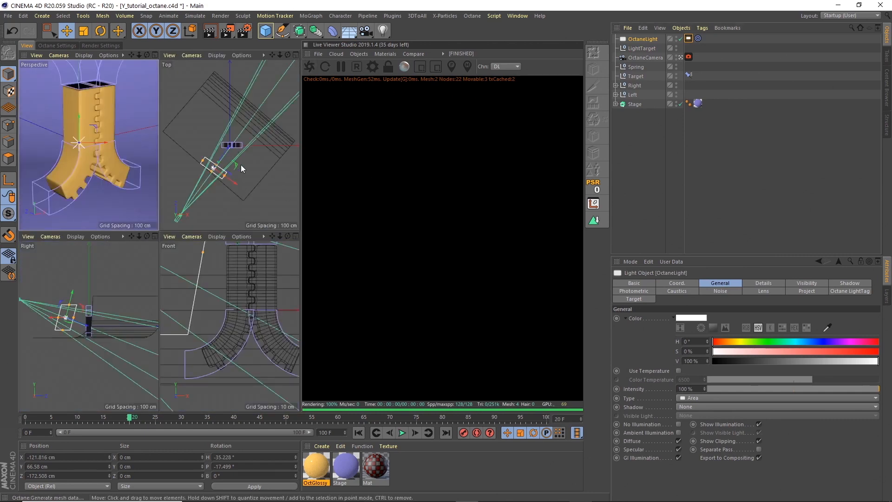
{"action": "left_click", "coordinate": [689, 39]}
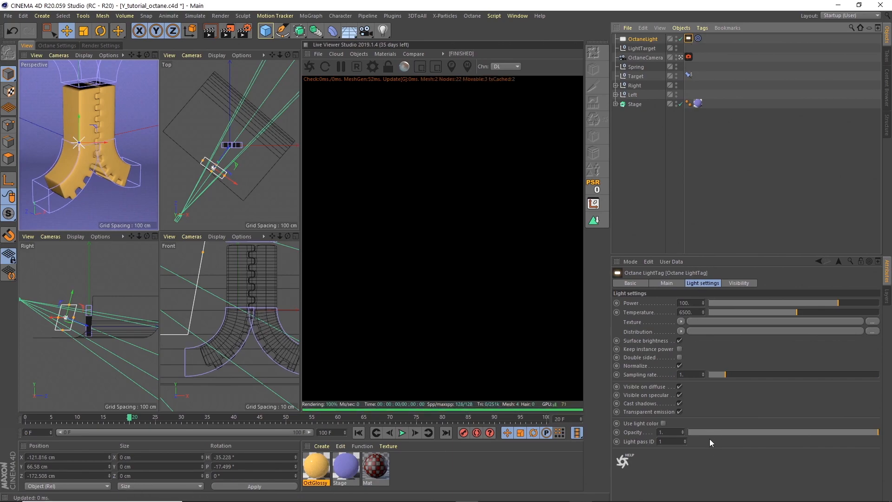
{"action": "left_click", "coordinate": [696, 429]}
{"action": "left_click_drag", "start_coordinate": [697, 431], "coordinate": [685, 434]}
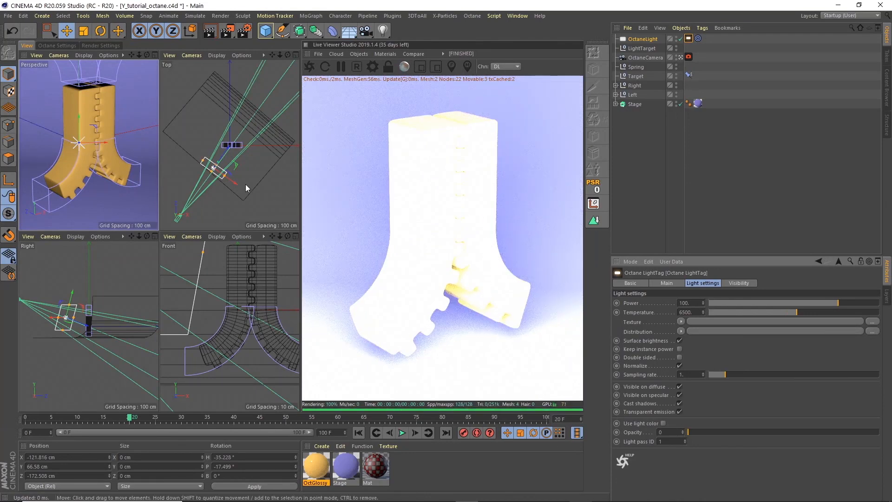
Move the OctaneLight beside the Right half to about X 396 cm, Z -92 cm, and lower its power to about 16.
{"action": "left_click_drag", "start_coordinate": [216, 187], "coordinate": [204, 146]}
{"action": "left_click_drag", "start_coordinate": [207, 167], "coordinate": [283, 177]}
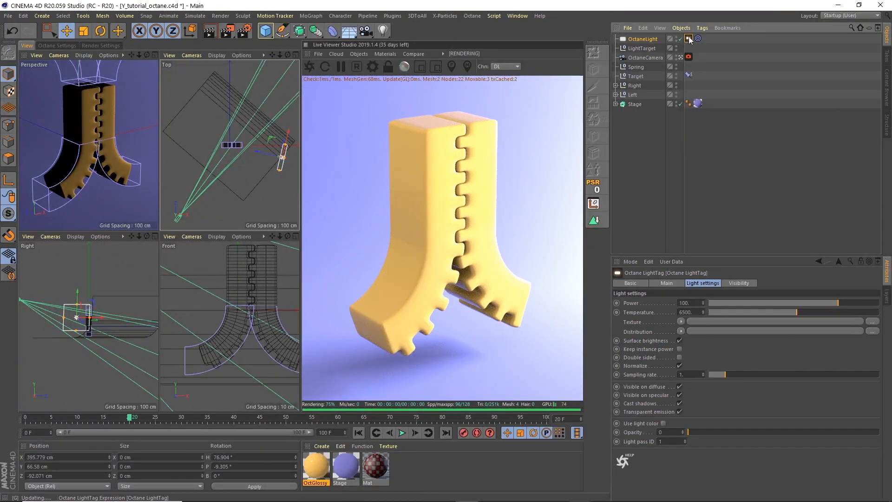
{"action": "left_click", "coordinate": [797, 303]}
{"action": "left_click_drag", "start_coordinate": [796, 302], "coordinate": [821, 302]}
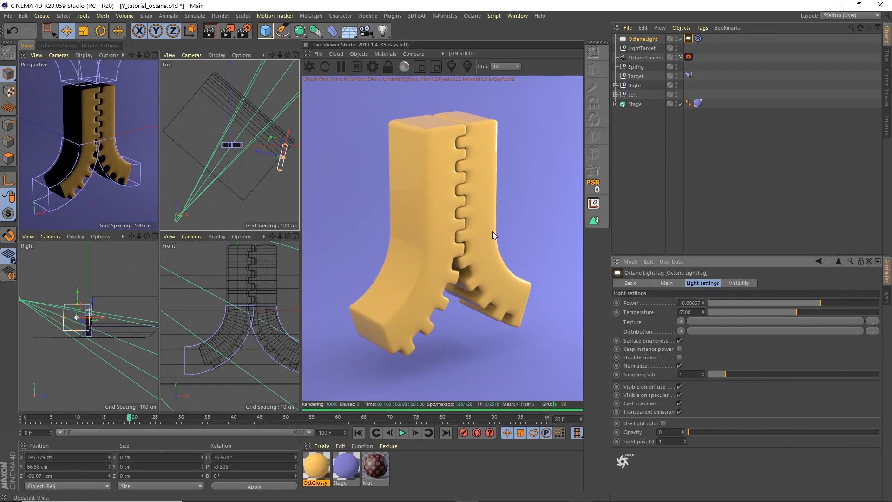
Duplicate the OctaneLight and place the copy beside the Left half, raised, at about X -286 cm, Y 220 cm, Z -71 cm.
{"action": "left_click", "coordinate": [642, 38]}
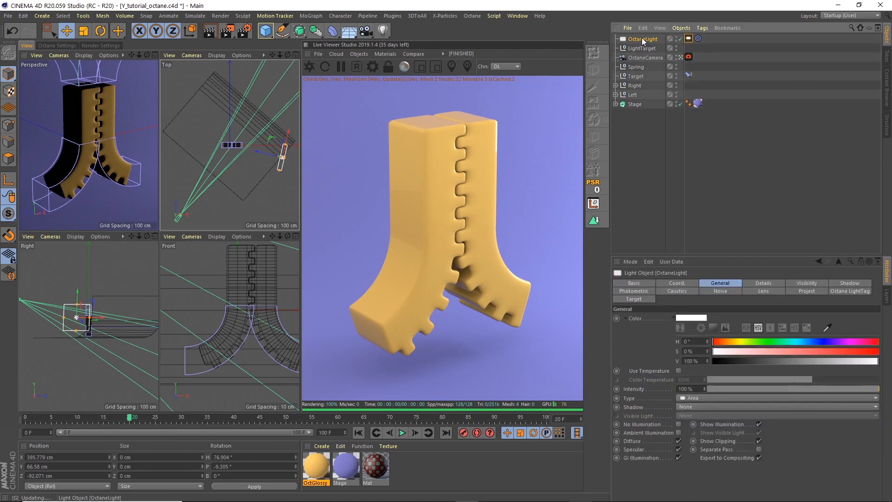
{"action": "key", "text": "ctrl+c"}
{"action": "key", "text": "ctrl+v"}
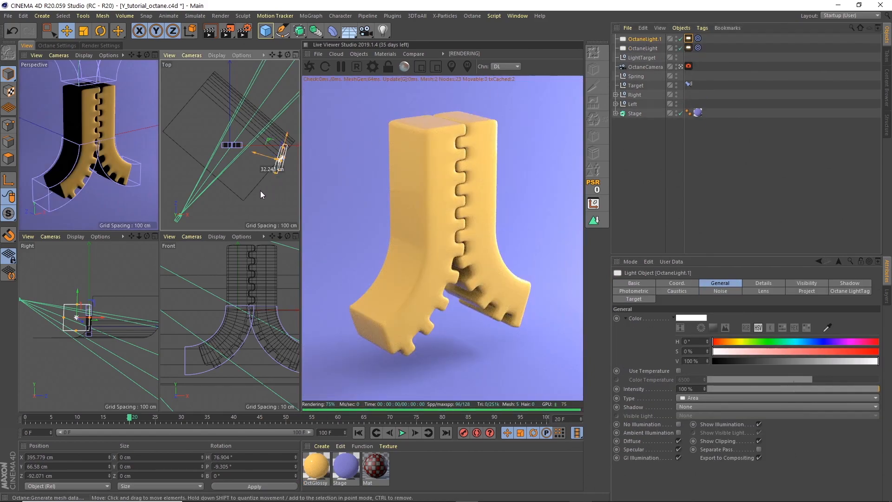
{"action": "left_click_drag", "start_coordinate": [260, 190], "coordinate": [185, 177]}
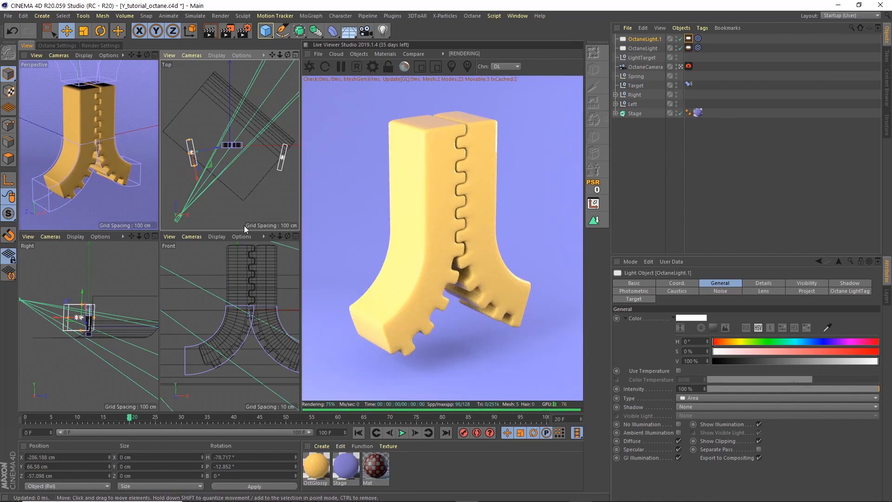
{"action": "left_click_drag", "start_coordinate": [102, 292], "coordinate": [107, 275]}
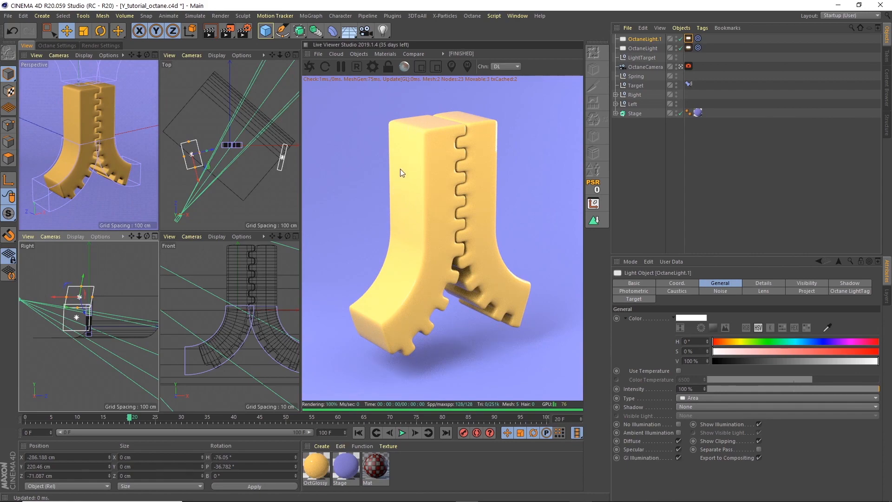
Set the duplicated light's power to about 5.9 and its temperature to about 1130 for a warm orange tint.
{"action": "left_click", "coordinate": [688, 39]}
{"action": "left_click_drag", "start_coordinate": [790, 303], "coordinate": [811, 301]}
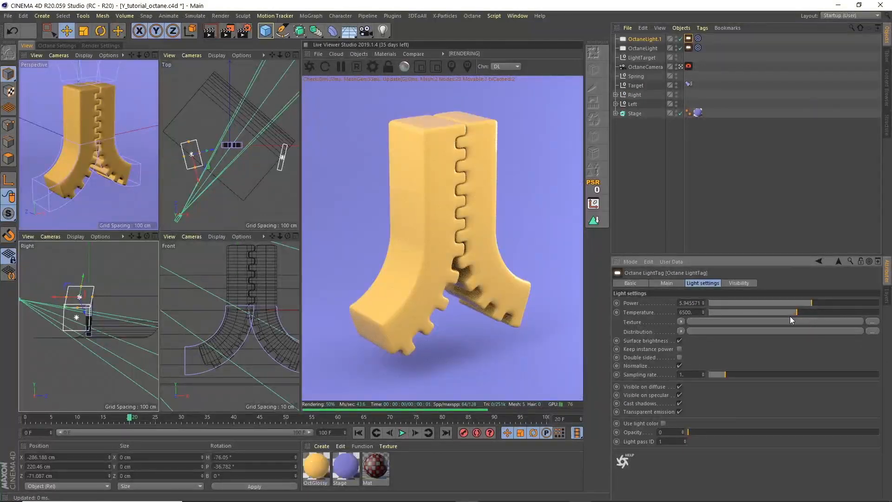
{"action": "left_click_drag", "start_coordinate": [801, 313], "coordinate": [707, 305]}
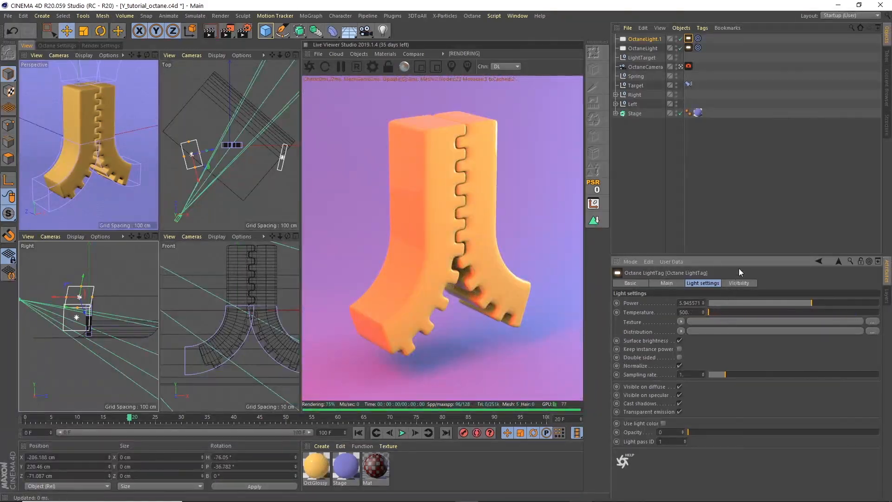
{"action": "mouse_move", "coordinate": [715, 313]}
{"action": "left_mouse_down"}
{"action": "mouse_move", "coordinate": [732, 310]}
{"action": "mouse_move", "coordinate": [714, 318]}
{"action": "left_mouse_up"}
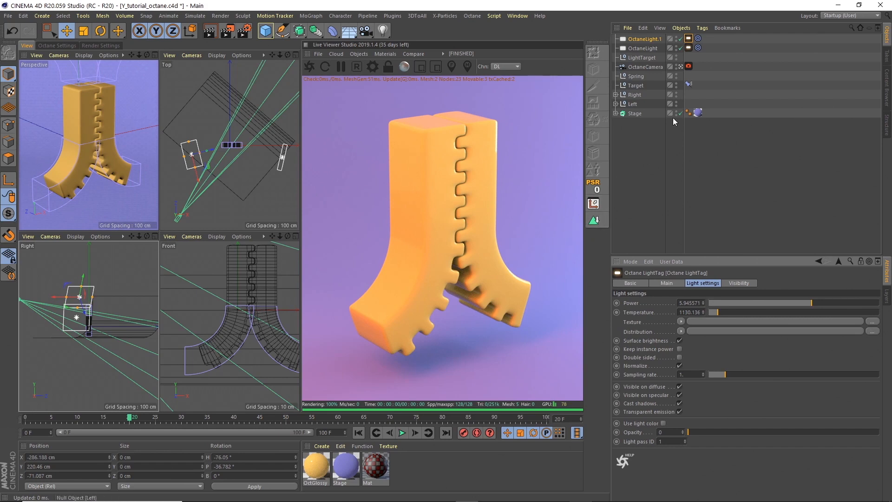
Add an Octane HDRI Environment to the scene.
{"action": "left_click", "coordinate": [652, 172]}
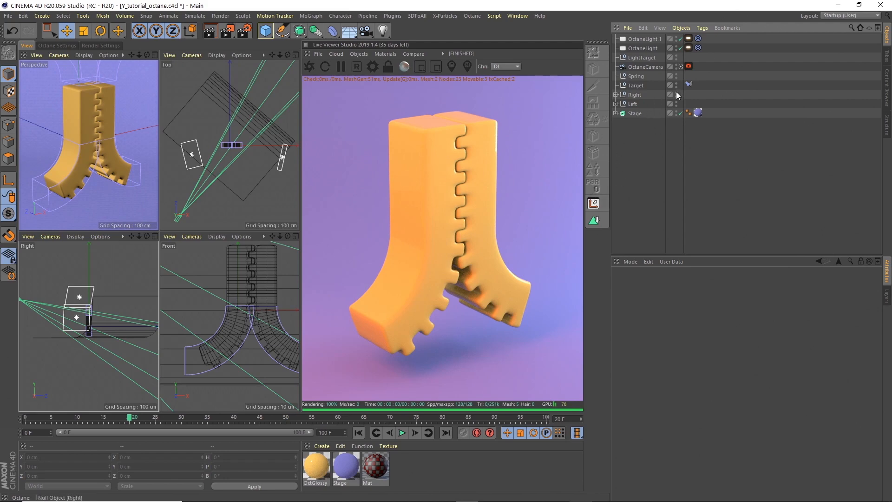
{"action": "left_click", "coordinate": [359, 54]}
{"action": "left_click", "coordinate": [371, 83]}
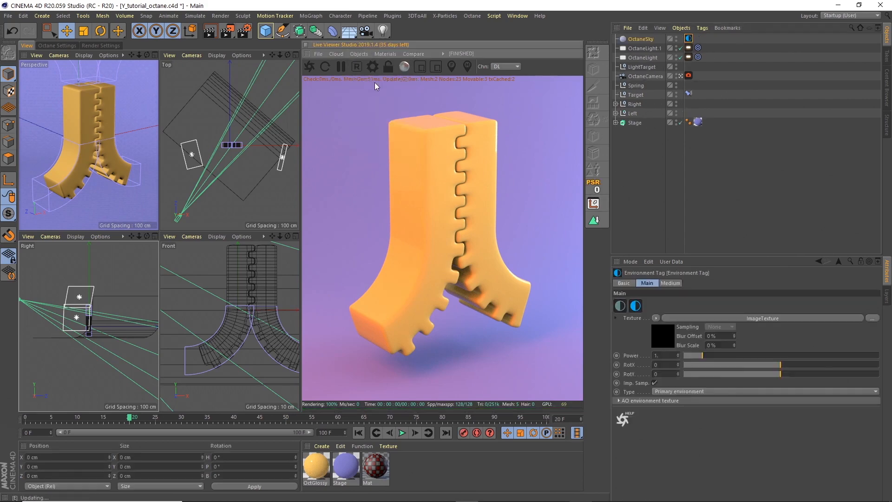
{"action": "left_click", "coordinate": [682, 40]}
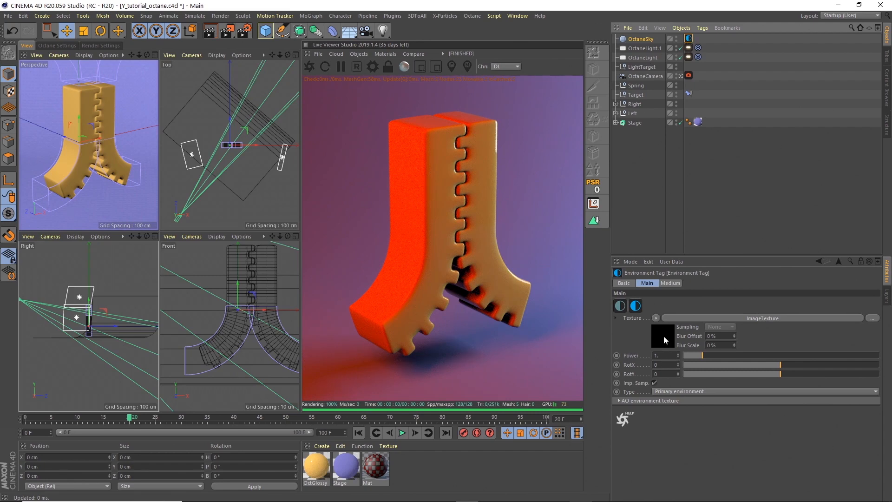
Load fjord_cloudy_sainte-rose-du-nord_canada_3k.exr as the OctaneSky environment's image texture, copying it to the project location.
{"action": "left_click", "coordinate": [694, 319]}
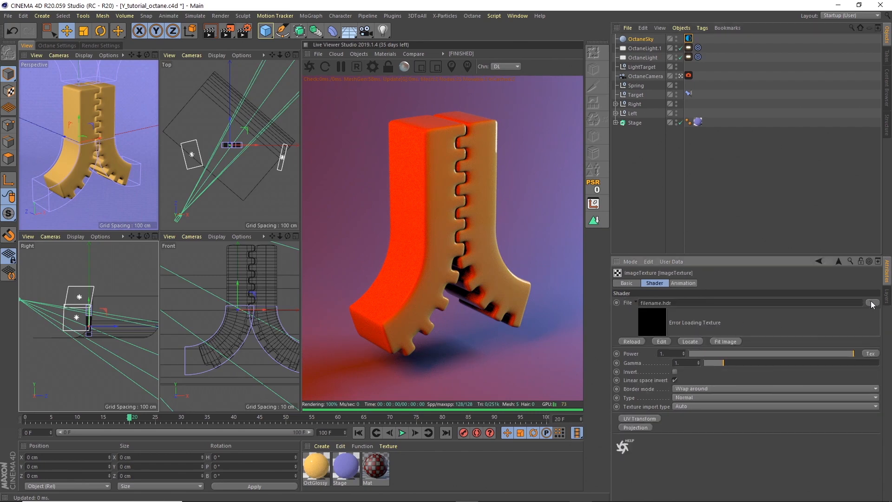
{"action": "left_click", "coordinate": [872, 303]}
{"action": "scroll", "coordinate": [566, 188], "scroll_direction": "down", "scroll_amount": 1}
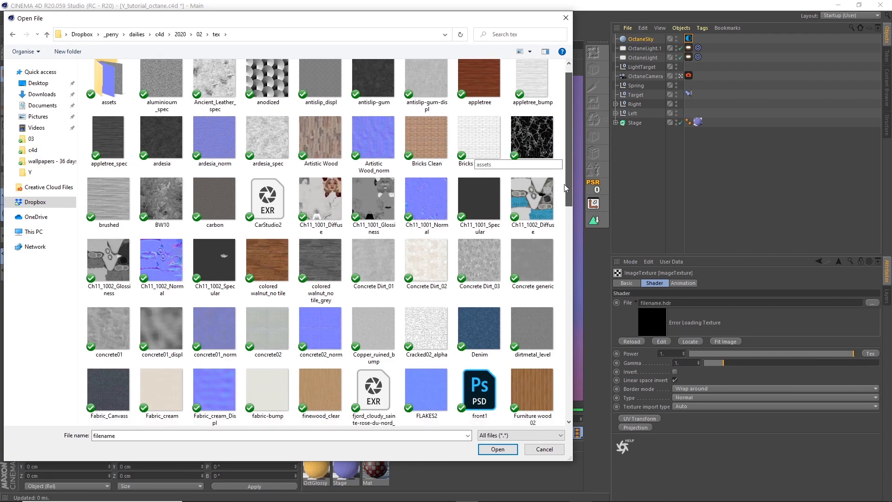
{"action": "left_click_drag", "start_coordinate": [565, 187], "coordinate": [566, 214]}
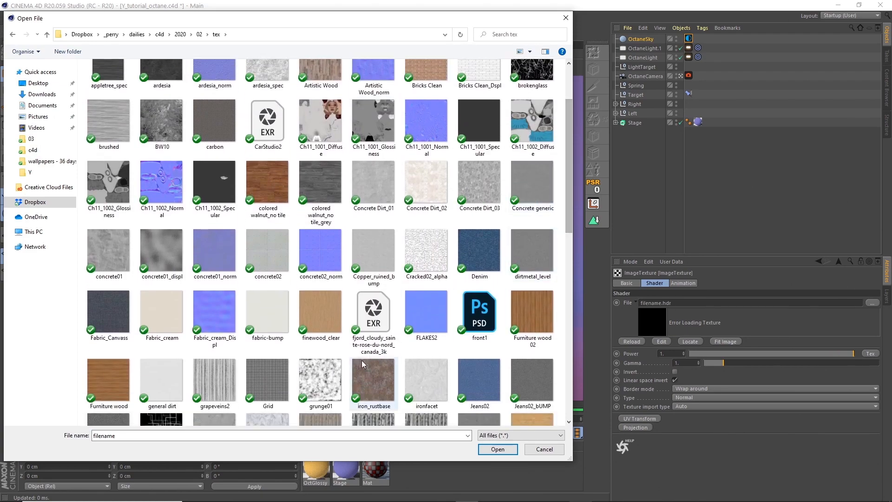
{"action": "left_click", "coordinate": [368, 331]}
{"action": "left_click", "coordinate": [483, 447]}
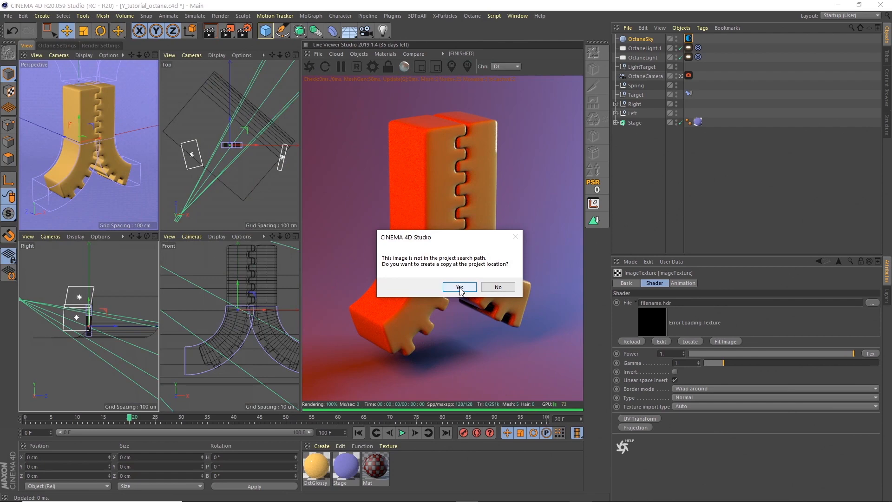
{"action": "left_click", "coordinate": [459, 287]}
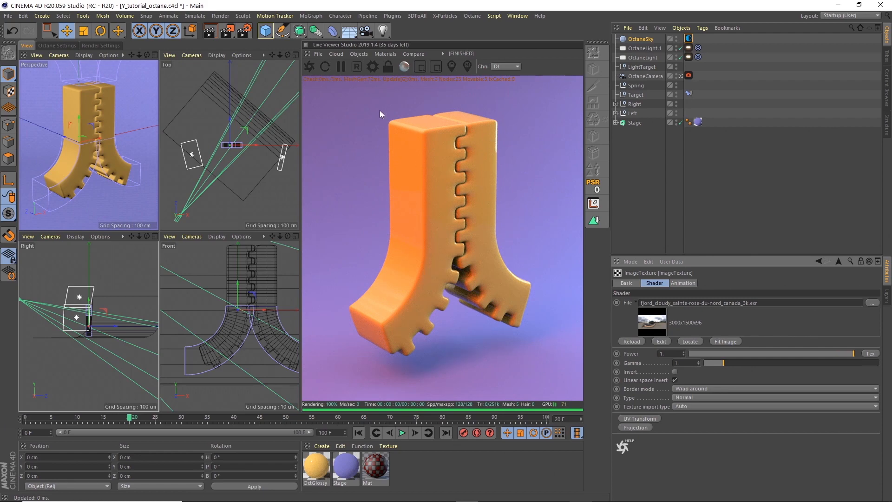
{"action": "left_click", "coordinate": [690, 38]}
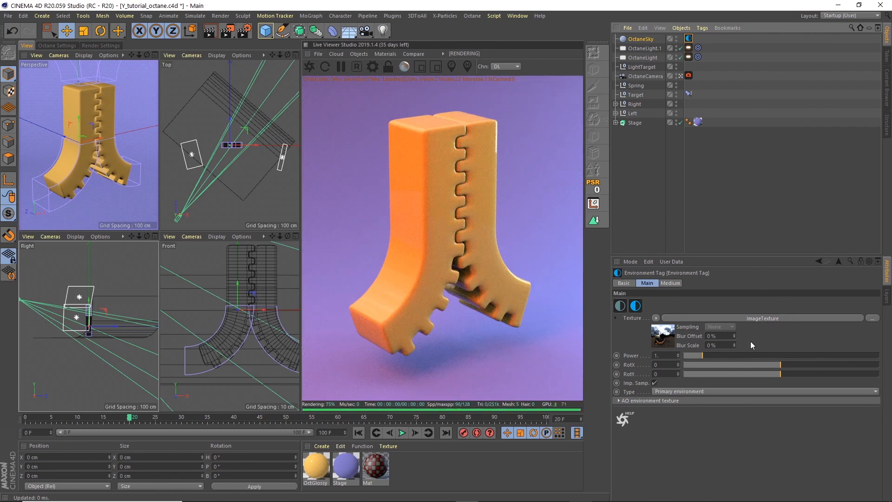
{"action": "left_click", "coordinate": [505, 67]}
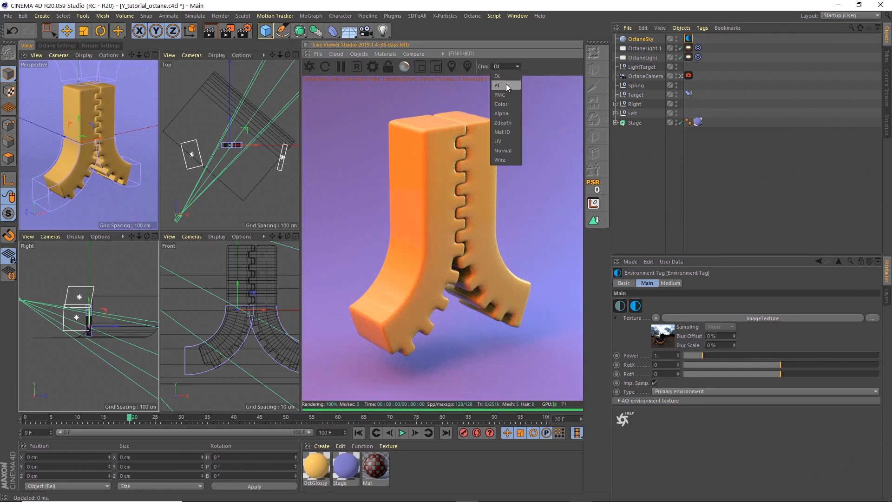
{"action": "left_click", "coordinate": [507, 86]}
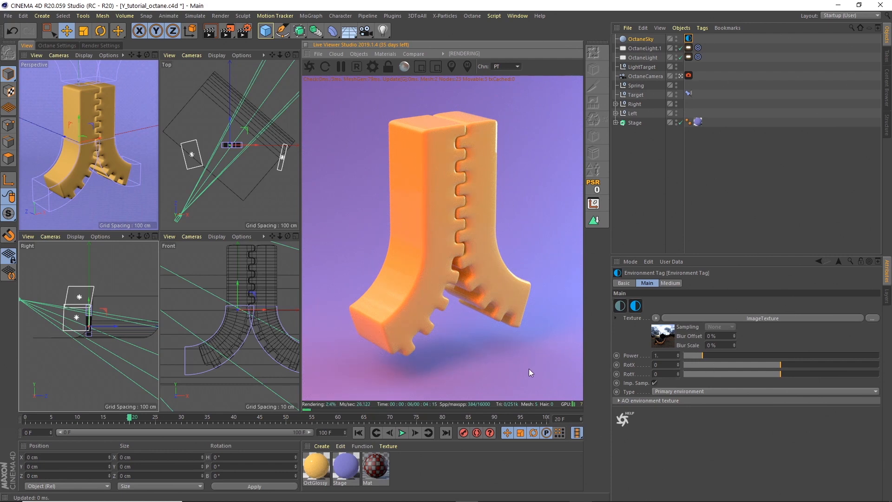
Duplicate the OctGlossy material and set the copy's diffuse colour to orange with hue 34°, saturation 64% and value 100%.
{"action": "left_click_drag", "start_coordinate": [318, 469], "coordinate": [349, 474], "text": "ctrl"}
{"action": "double_click", "coordinate": [349, 470]}
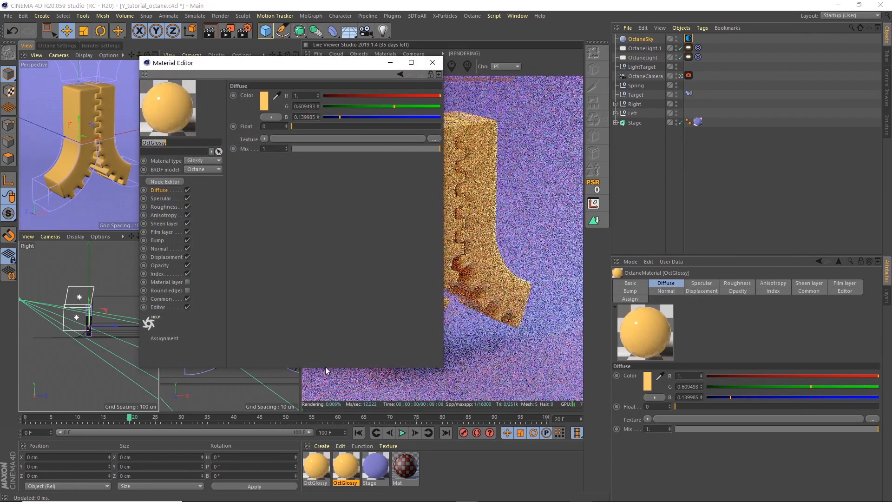
{"action": "left_click", "coordinate": [266, 102]}
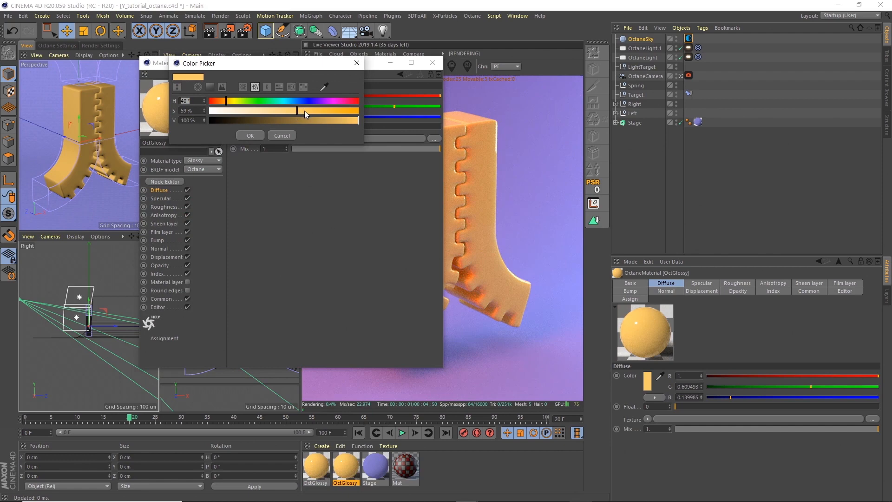
{"action": "left_click", "coordinate": [305, 111]}
{"action": "left_click", "coordinate": [223, 101]}
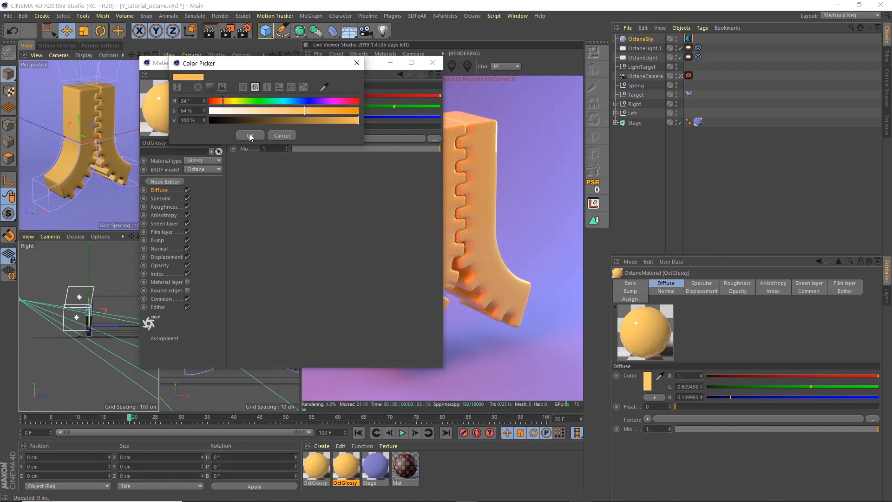
{"action": "left_click", "coordinate": [250, 135]}
{"action": "left_click", "coordinate": [432, 62]}
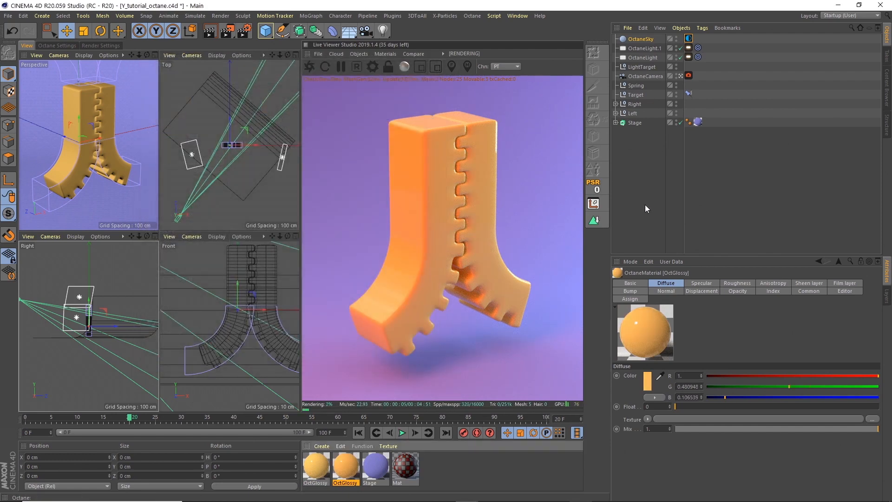
Apply the orange OctGlossy material to the Cube inside the Right group, replacing its current material.
{"action": "left_click", "coordinate": [645, 205]}
{"action": "left_click", "coordinate": [616, 104]}
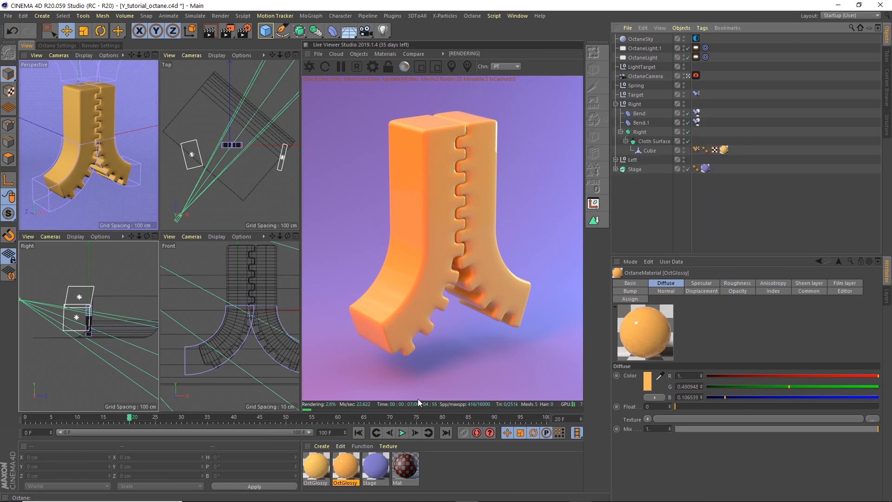
{"action": "left_click_drag", "start_coordinate": [347, 470], "coordinate": [624, 219]}
{"action": "left_click_drag", "start_coordinate": [728, 149], "coordinate": [725, 151]}
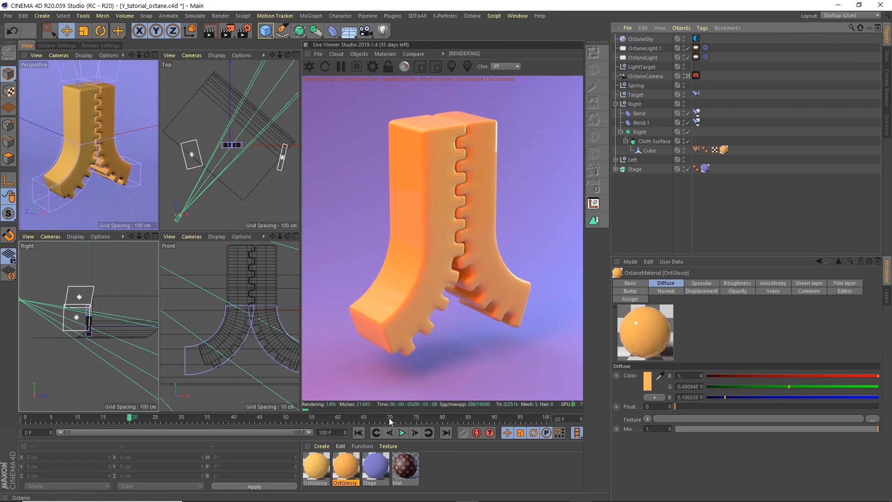
Add an Octane ImageTexture shader to the Roughness channel of the orange OctGlossy material and open its settings.
{"action": "double_click", "coordinate": [345, 471]}
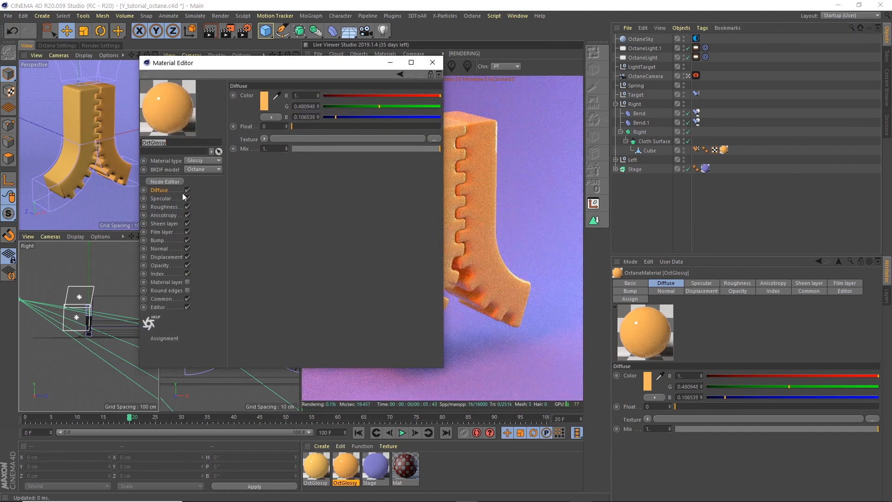
{"action": "left_click", "coordinate": [171, 208]}
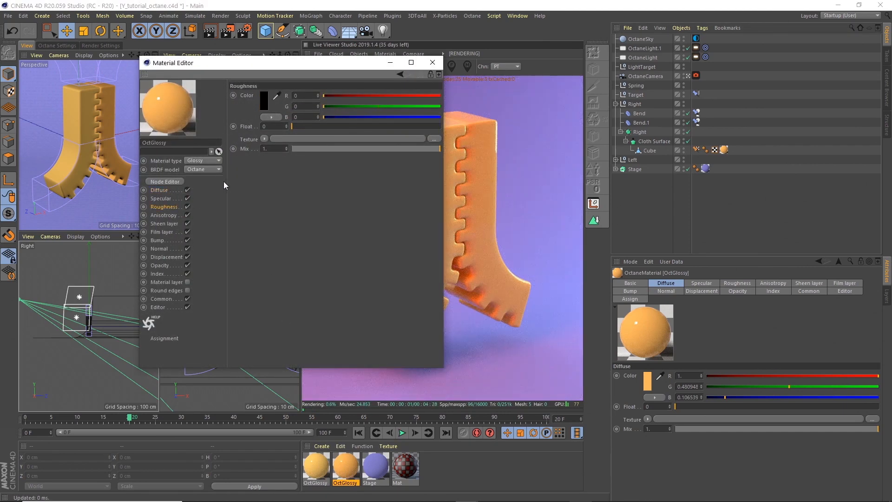
{"action": "left_click", "coordinate": [264, 139]}
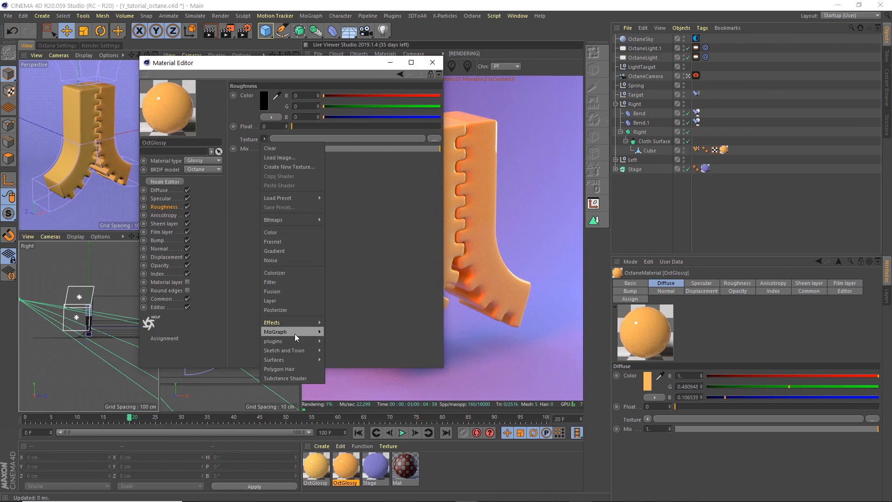
{"action": "mouse_move", "coordinate": [295, 339]}
{"action": "mouse_move", "coordinate": [338, 341]}
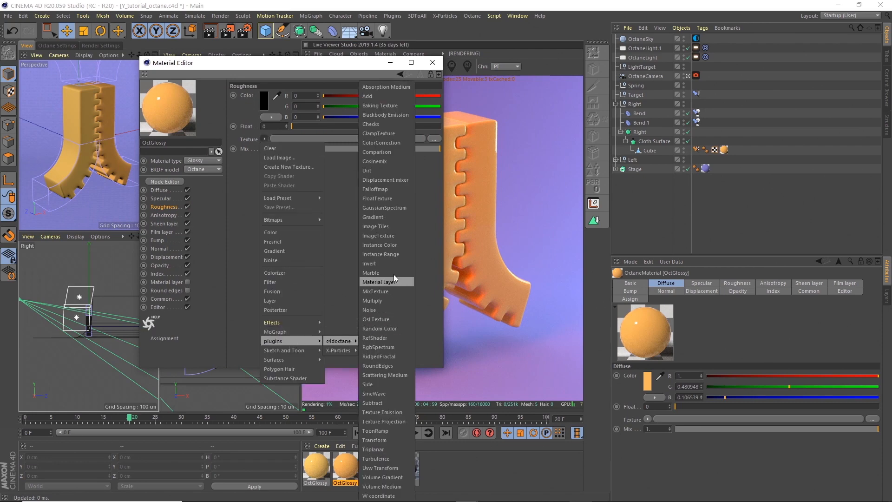
{"action": "left_click", "coordinate": [386, 235]}
{"action": "left_click", "coordinate": [392, 140]}
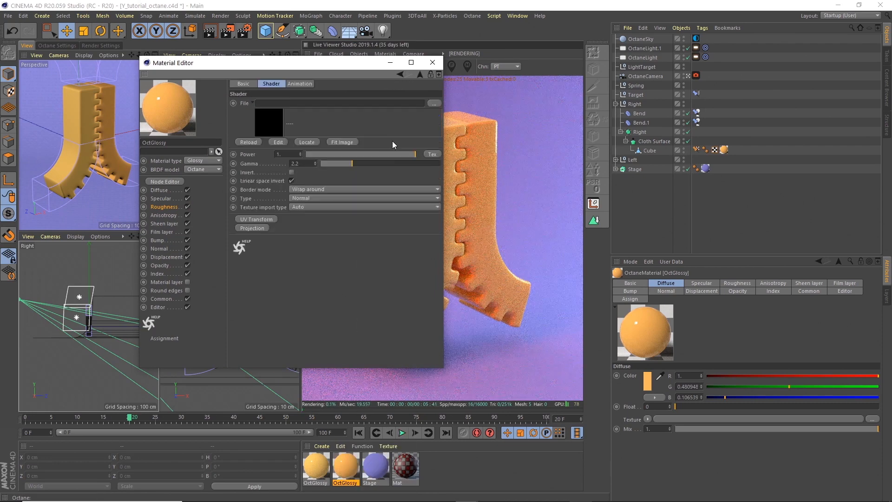
Load Rusty.jpg from the tex folder as the image file of the roughness texture.
{"action": "left_click", "coordinate": [433, 105]}
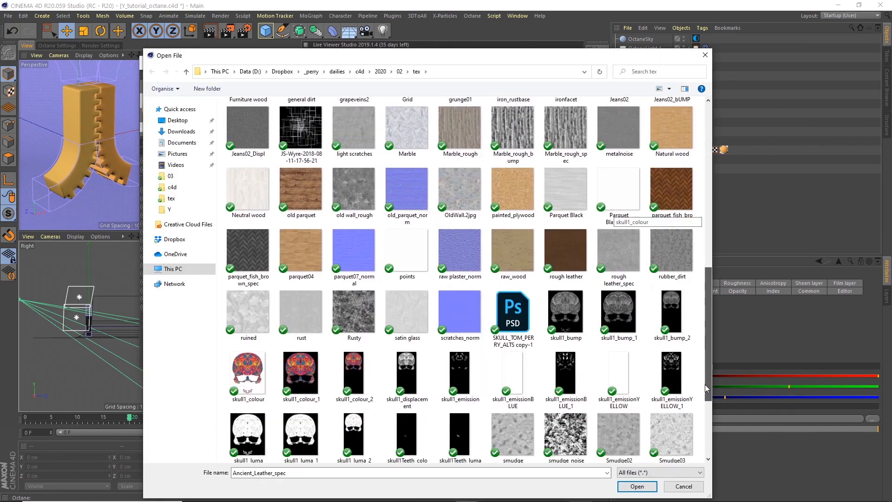
{"action": "scroll", "coordinate": [706, 388], "scroll_direction": "down", "scroll_amount": 1}
{"action": "left_click", "coordinate": [354, 264]}
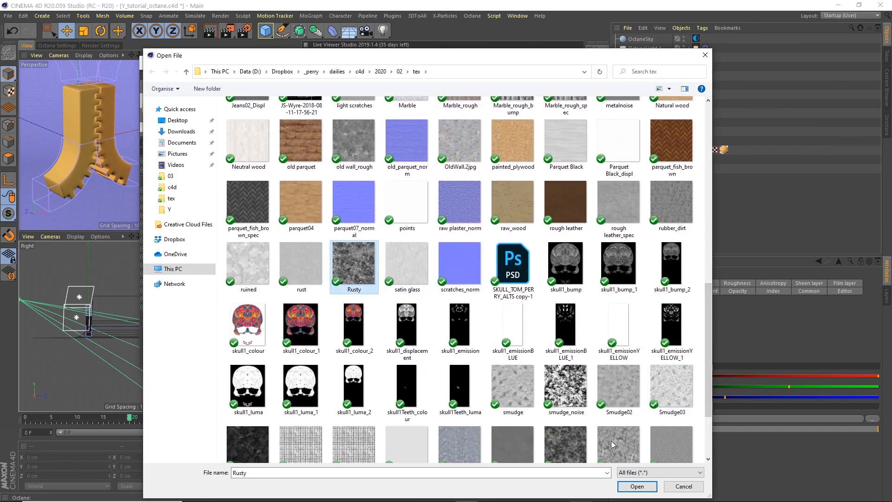
{"action": "left_click", "coordinate": [636, 486]}
{"action": "left_click", "coordinate": [460, 287]}
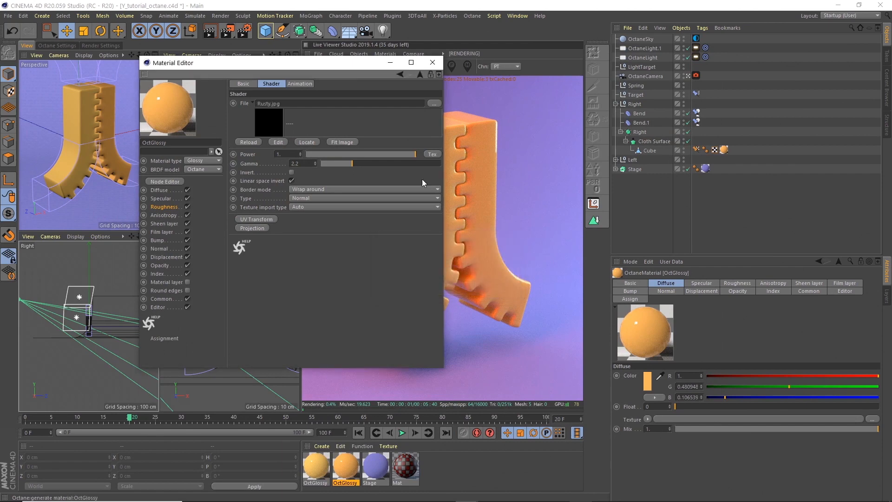
Copy the roughness ImageTexture shader from the orange material to the Roughness channel of the yellow OctGlossy material.
{"action": "left_click_drag", "start_coordinate": [348, 62], "coordinate": [820, 145]}
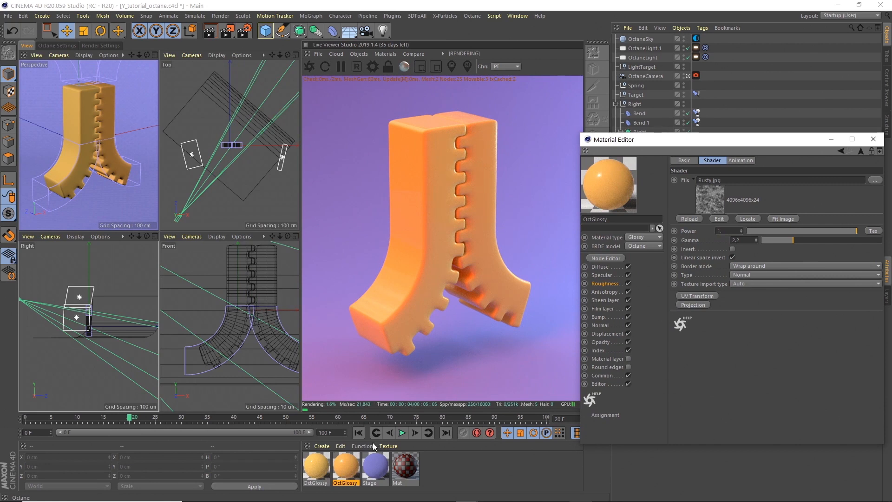
{"action": "left_click", "coordinate": [602, 283]}
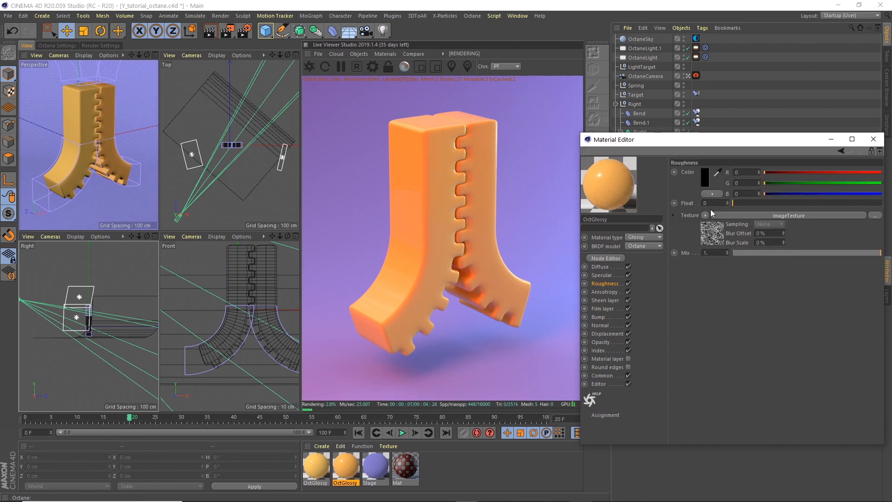
{"action": "left_click", "coordinate": [706, 216]}
{"action": "left_click", "coordinate": [728, 265]}
{"action": "left_click", "coordinate": [315, 467]}
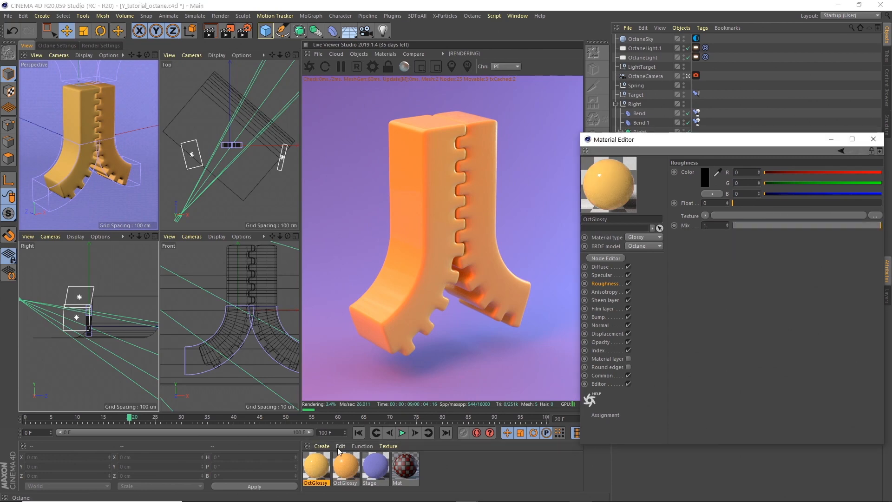
{"action": "left_click", "coordinate": [706, 216]}
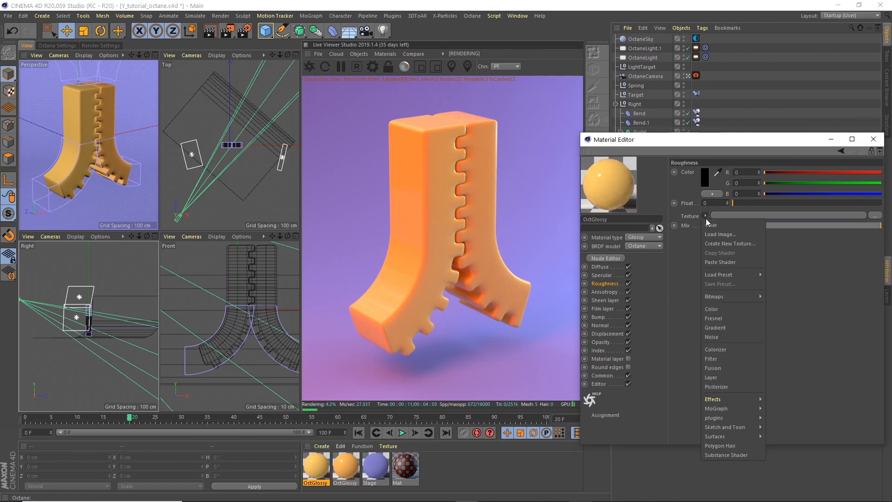
{"action": "left_click", "coordinate": [724, 262]}
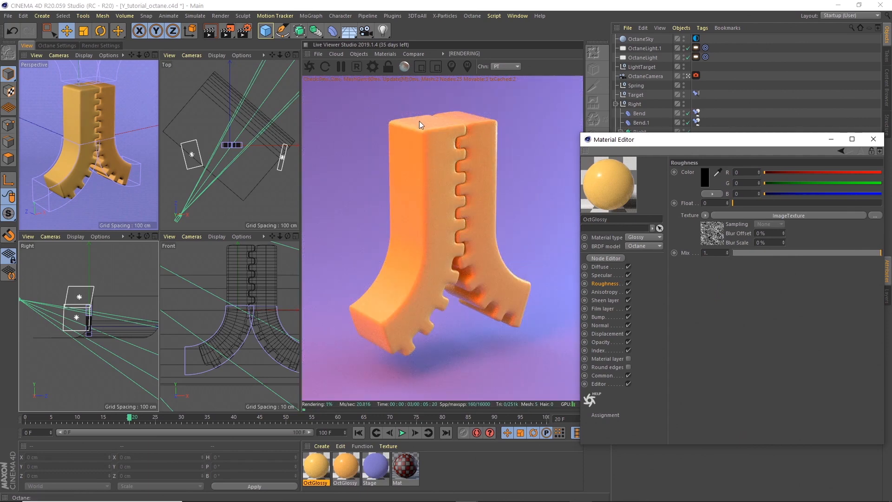
Close the material editor and open the Motion Blur settings of the OctaneCamera tag.
{"action": "left_click", "coordinate": [874, 139]}
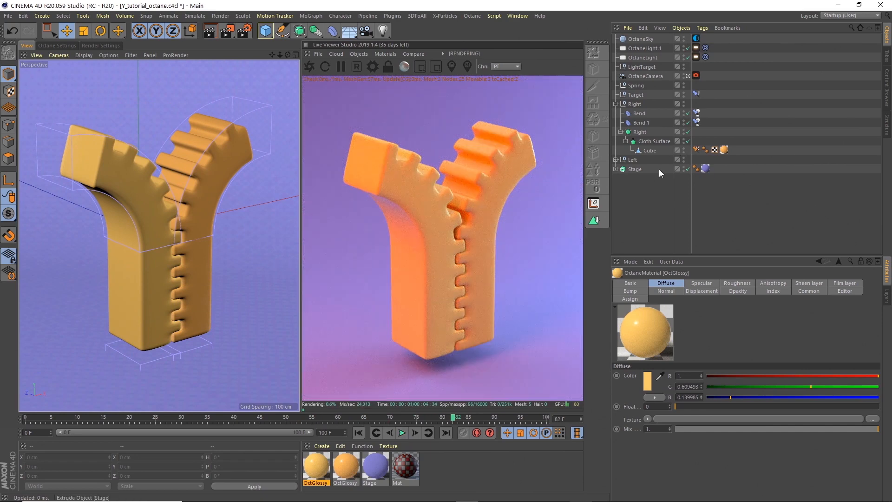
{"action": "left_click", "coordinate": [696, 75]}
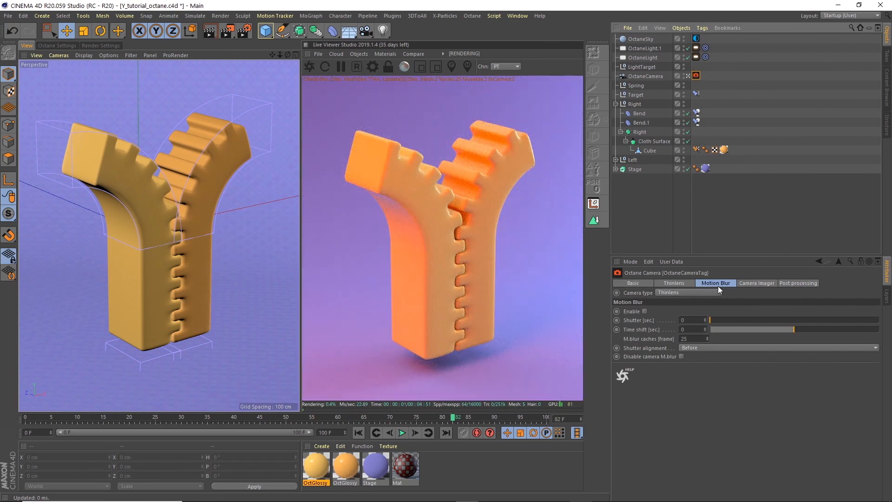
Set the Octane Pathtracing kernel to 1000 max samples, with diffuse depth 10 and specular depth 10.
{"action": "left_click", "coordinate": [372, 65]}
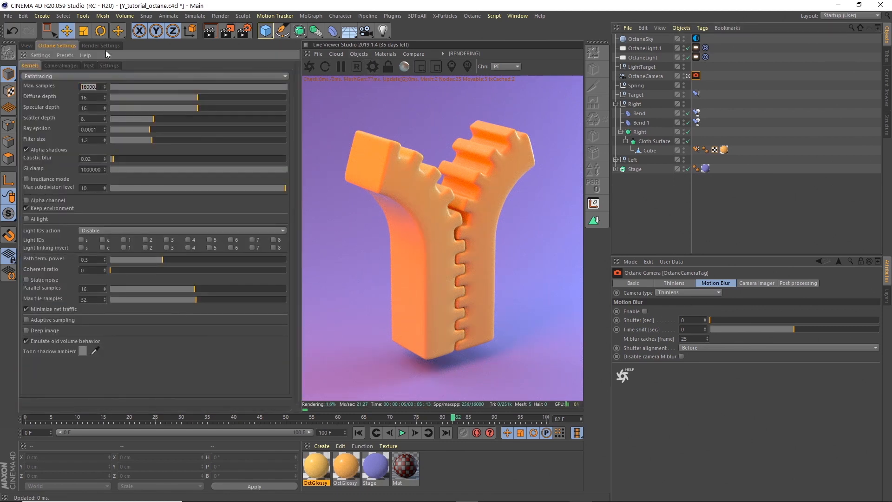
{"action": "type", "text": "1000"}
{"action": "key", "text": "Tab"}
{"action": "type", "text": "10"}
{"action": "key", "text": "Tab"}
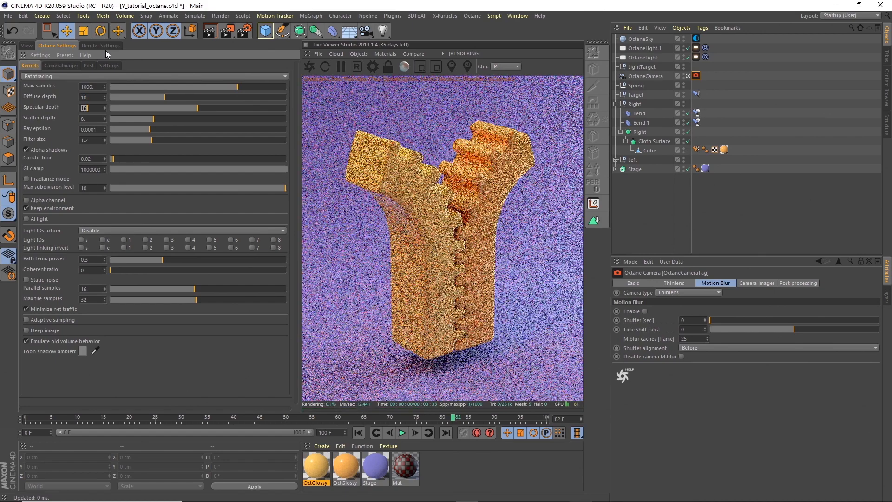
{"action": "type", "text": "10"}
{"action": "key", "text": "Tab"}
Set the Pathtracing kernel's GI clamp to 10, enable adaptive sampling and return to the perspective view.
{"action": "double_click", "coordinate": [95, 169]}
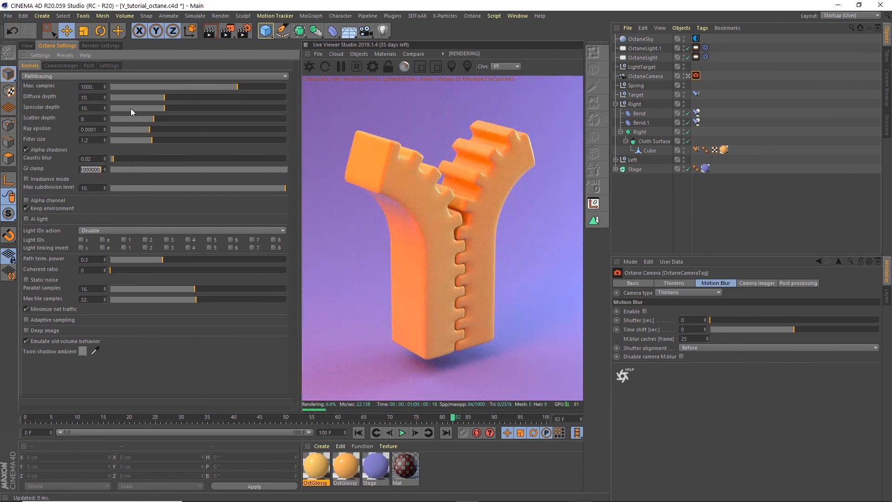
{"action": "type", "text": "10"}
{"action": "key", "text": "Return"}
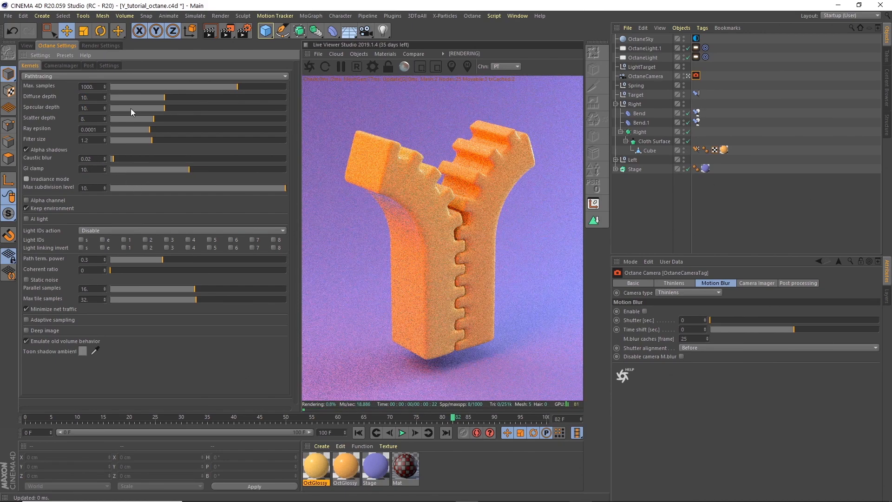
{"action": "left_click", "coordinate": [26, 319]}
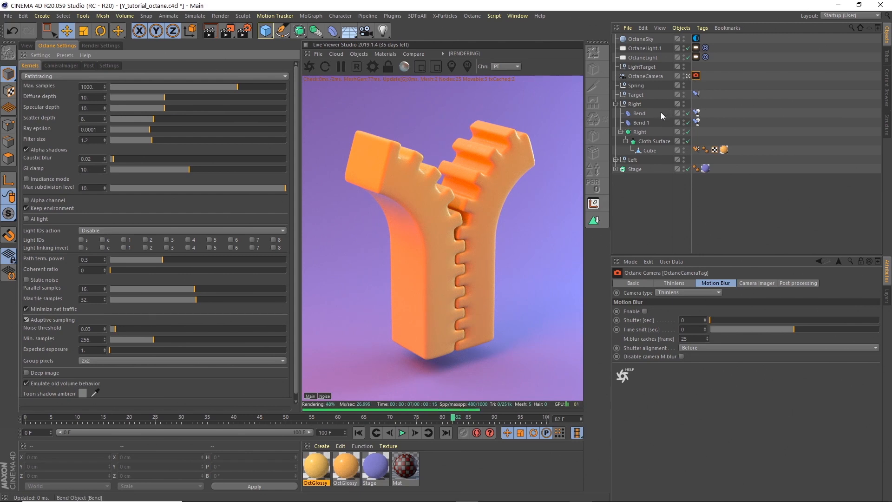
{"action": "left_click", "coordinate": [23, 46]}
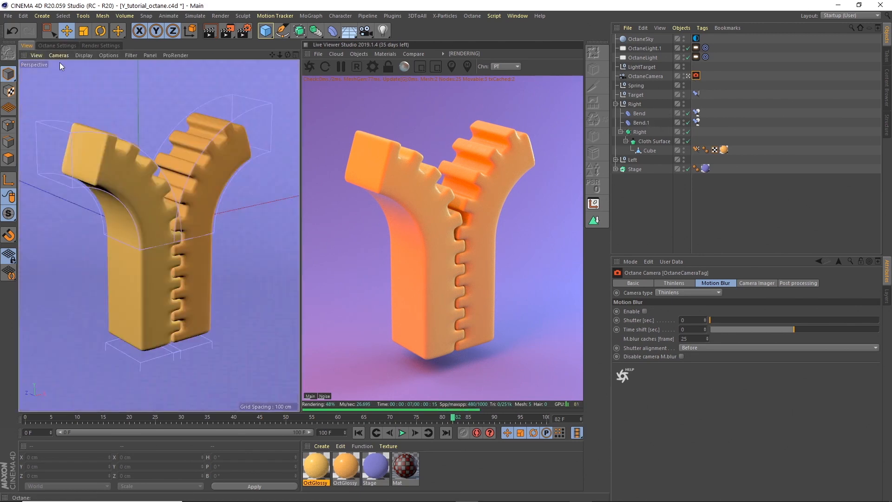